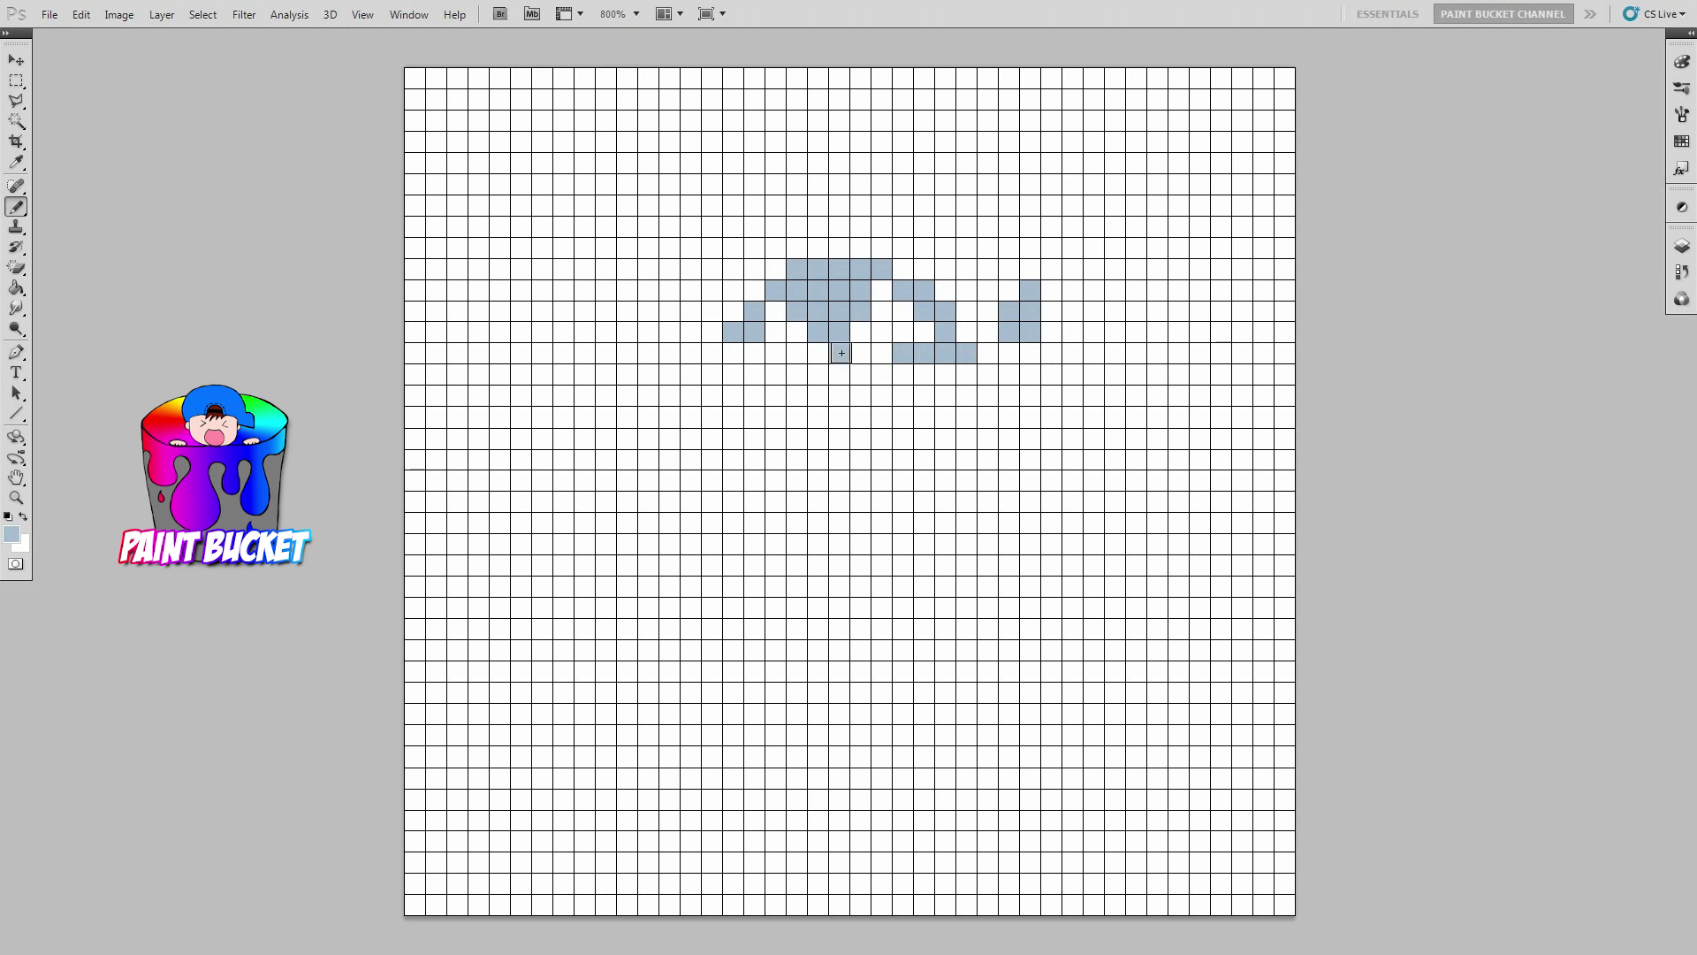
- Paint blue-grey pixels for the eye rows and both side edges of the round face
mouse_move(734, 355)
mouse_down()
mouse_move(770, 380)
mouse_move(847, 374)
mouse_up()
click(902, 375)
click(923, 375)
click(965, 375)
click(965, 396)
click(944, 400)
drag(885, 400, 840, 400)
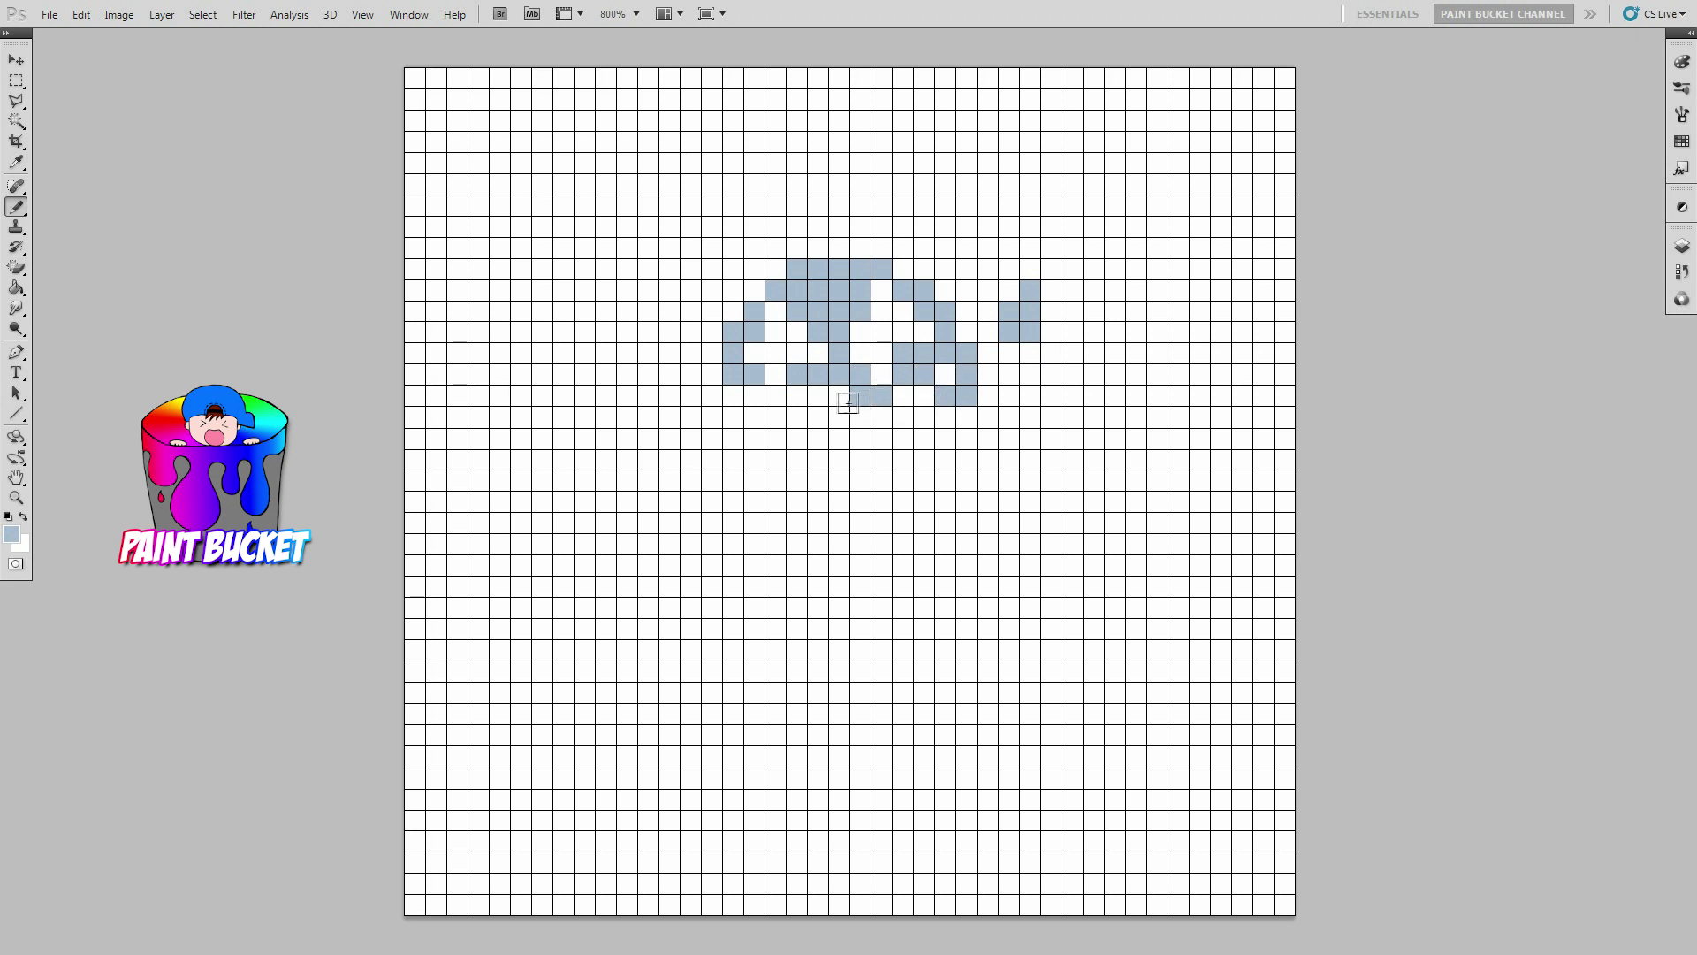
- Extend the blue-grey shading in the middle of the face and lengthen its left edge
click(812, 401)
click(797, 399)
click(776, 400)
click(735, 416)
click(818, 417)
click(840, 417)
- Close the lower outline of the round face with stepped blue-grey pixels and a flat chin row
click(944, 417)
click(942, 438)
click(924, 439)
click(775, 438)
click(776, 458)
click(797, 460)
click(903, 459)
click(924, 460)
drag(861, 481, 796, 481)
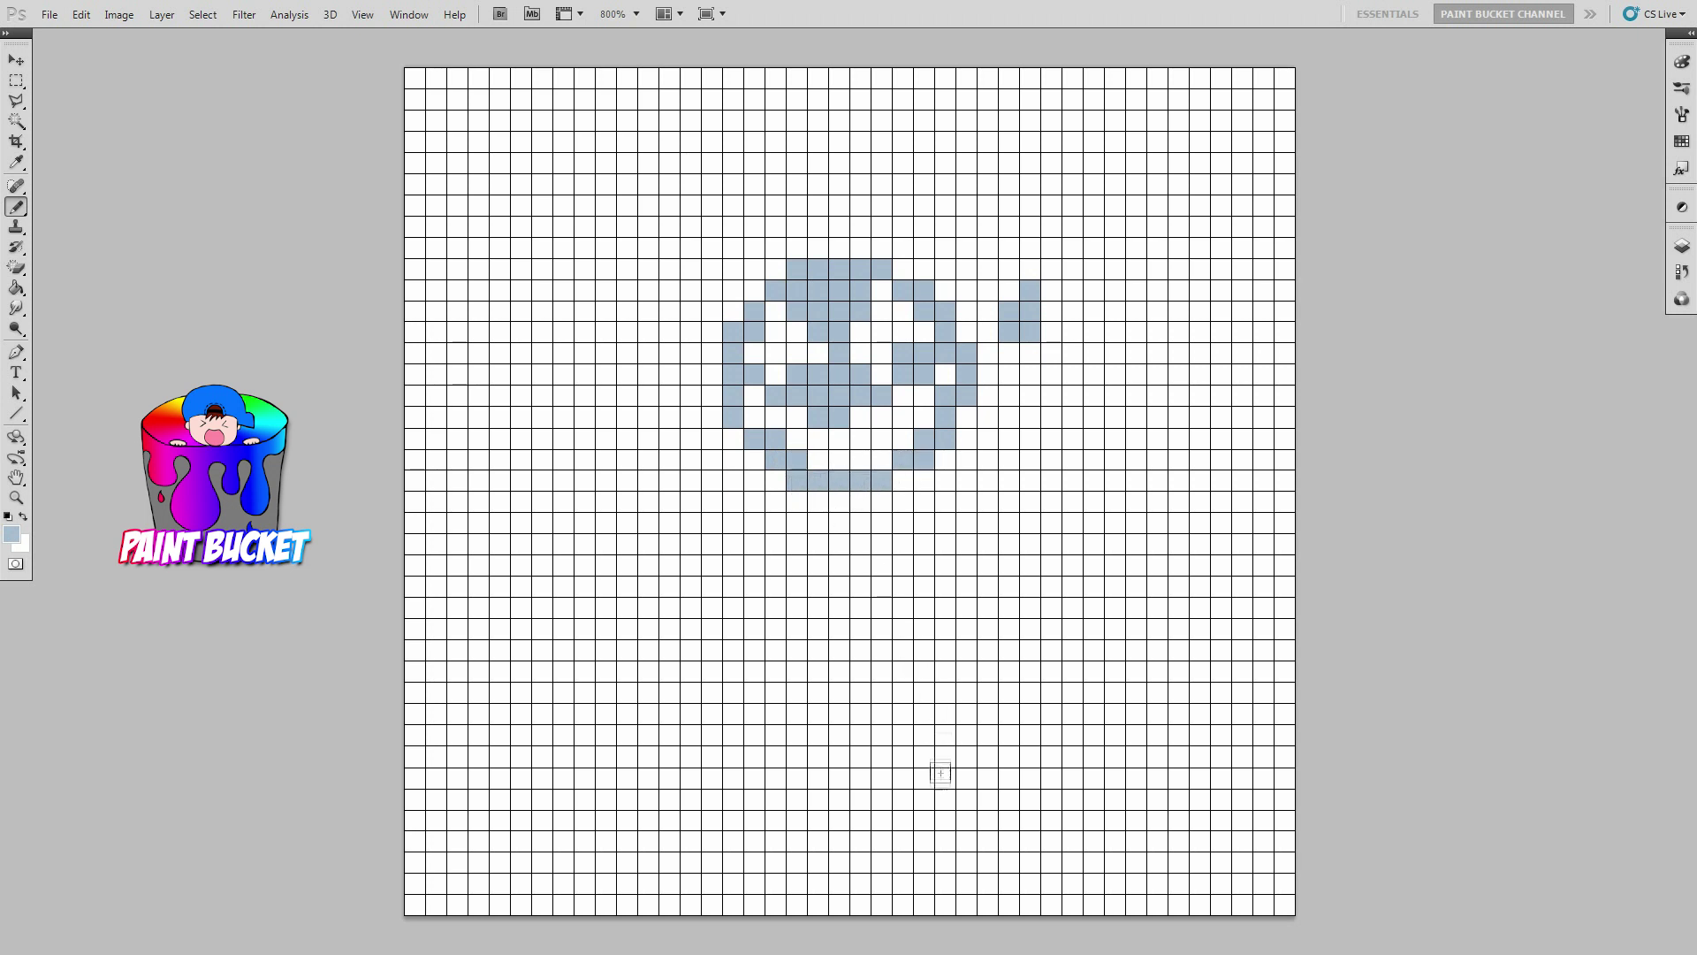
- Paint two small blue-grey feet near the lower edge of the canvas, well below the face
click(924, 820)
mouse_move(929, 844)
mouse_down()
mouse_move(988, 844)
mouse_move(948, 849)
mouse_up()
click(838, 820)
click(838, 842)
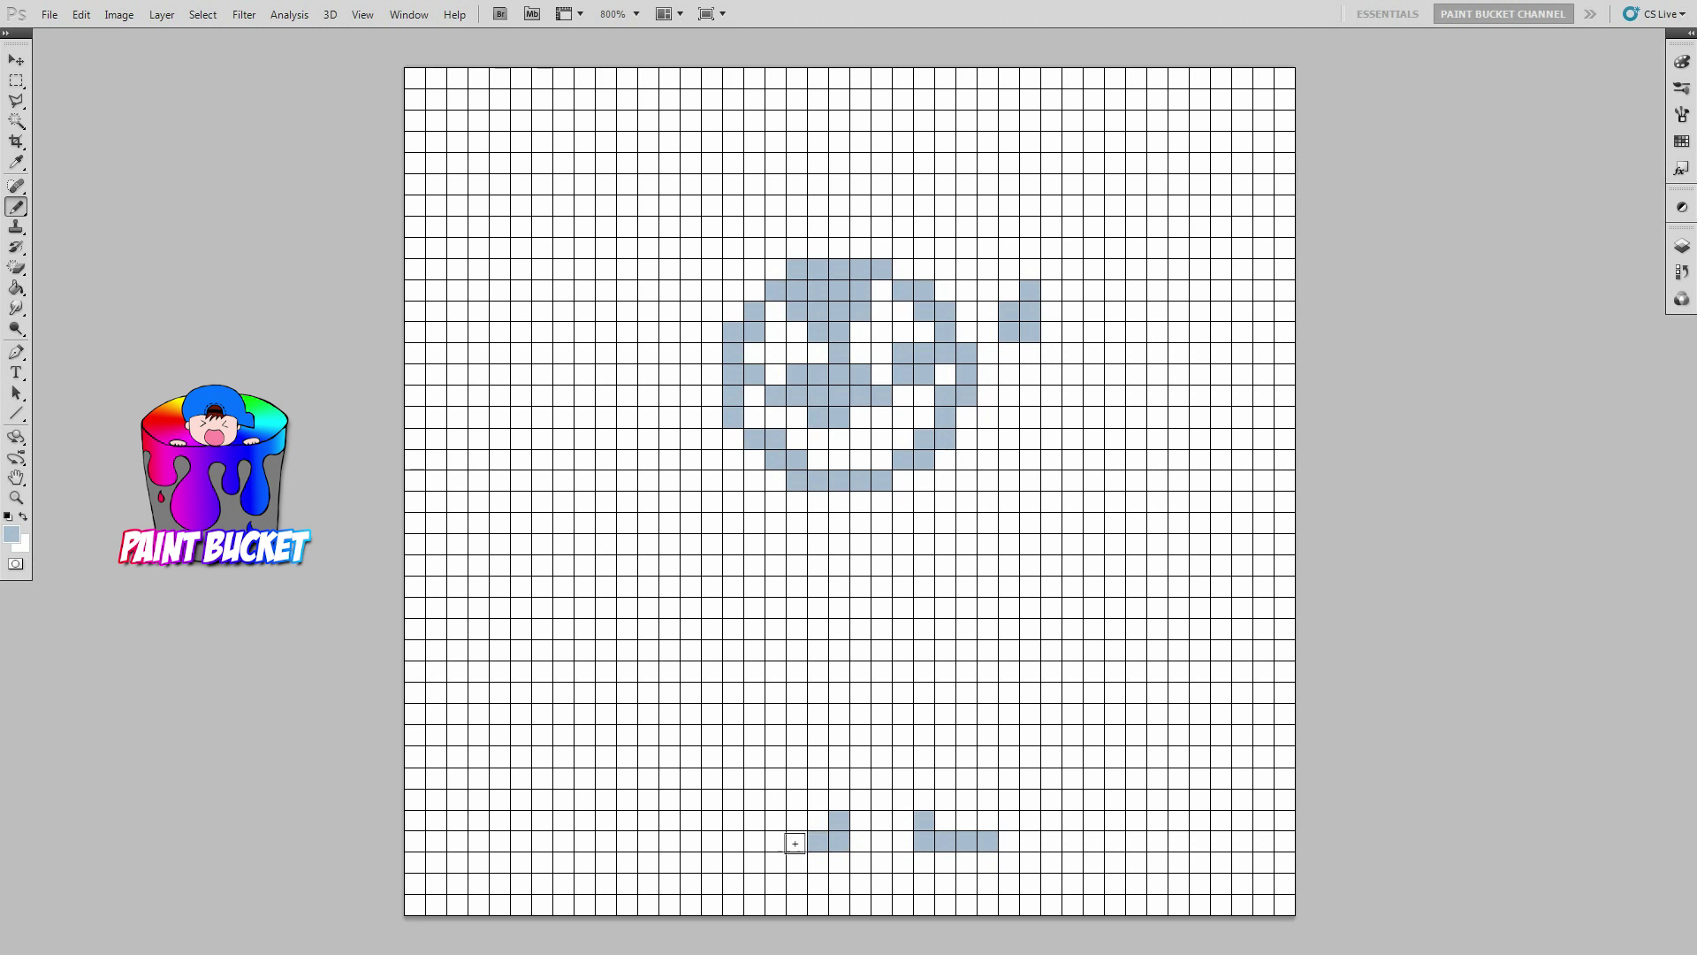
click(795, 843)
- Set the foreground color to fff200 and paint single yellow pixels on both sides above the face and along the mouth
click(11, 534)
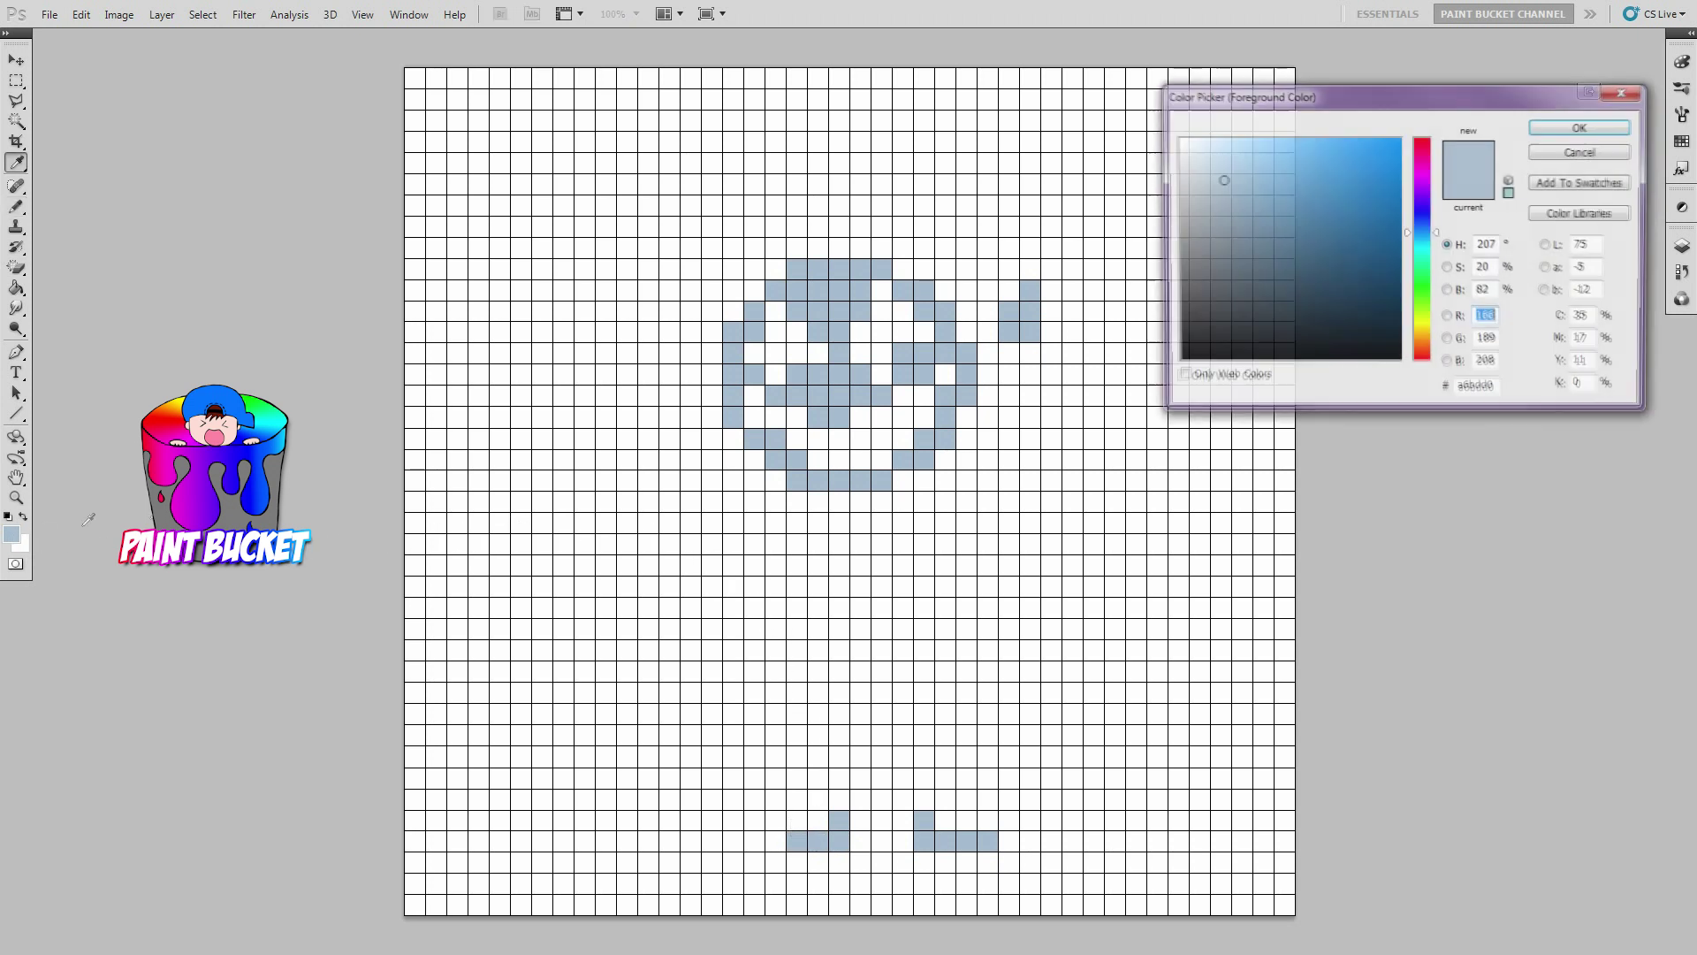
double_click(1479, 389)
text(fff)
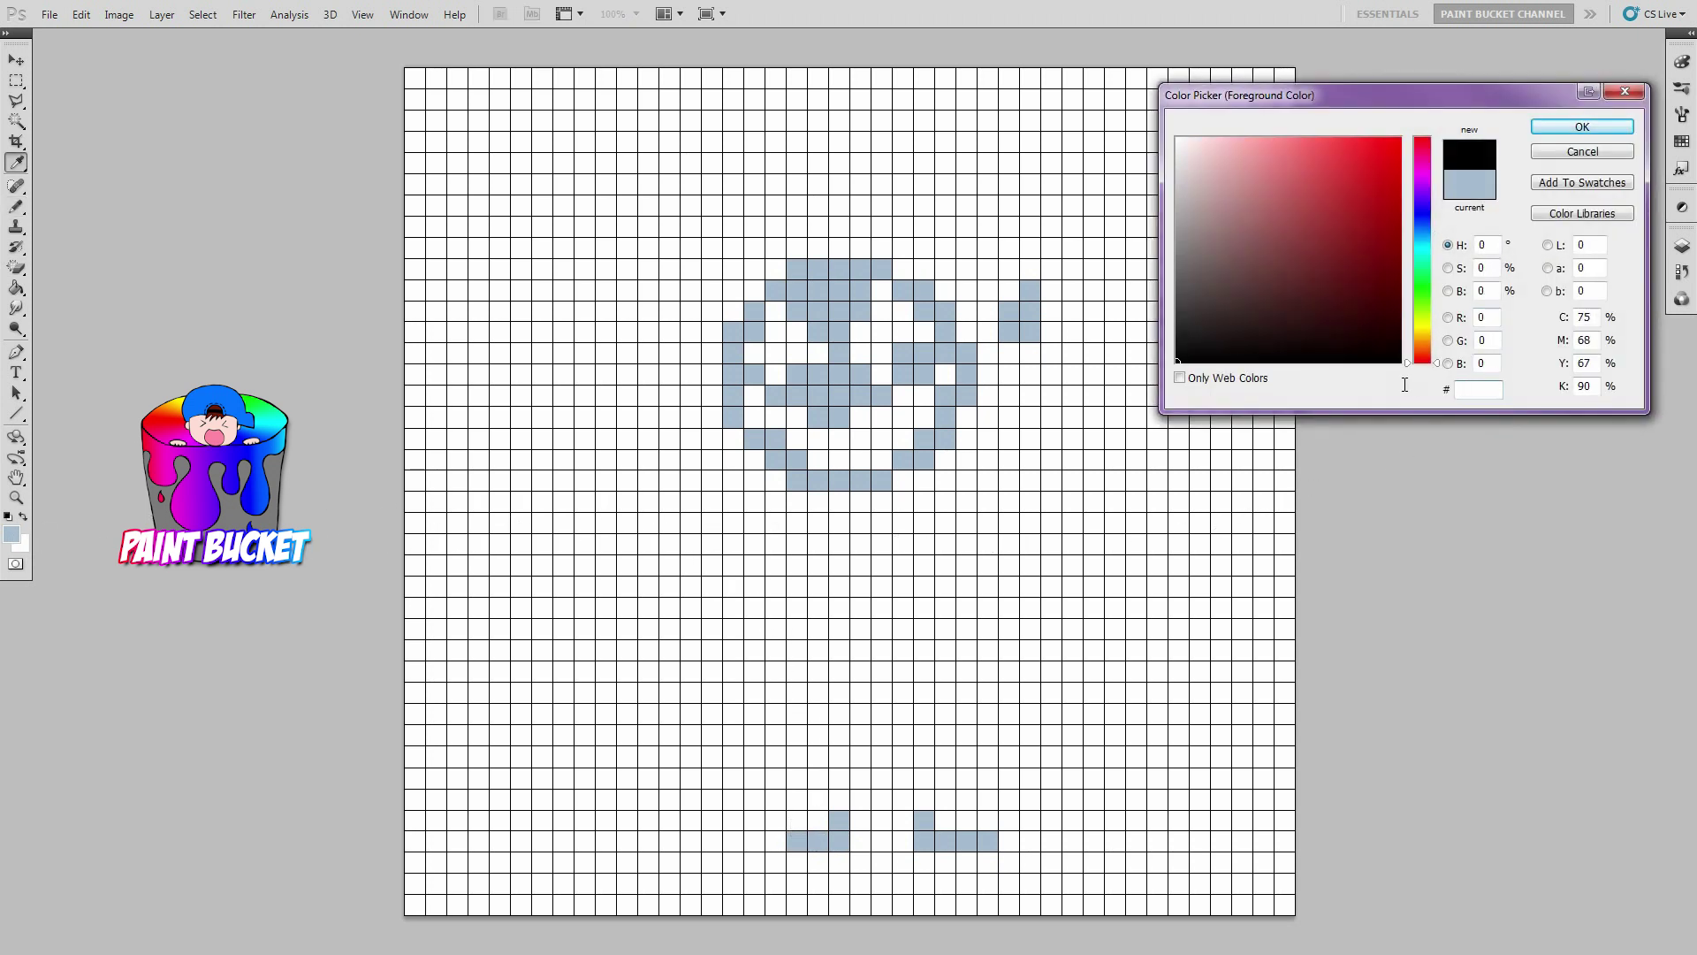
text(200)
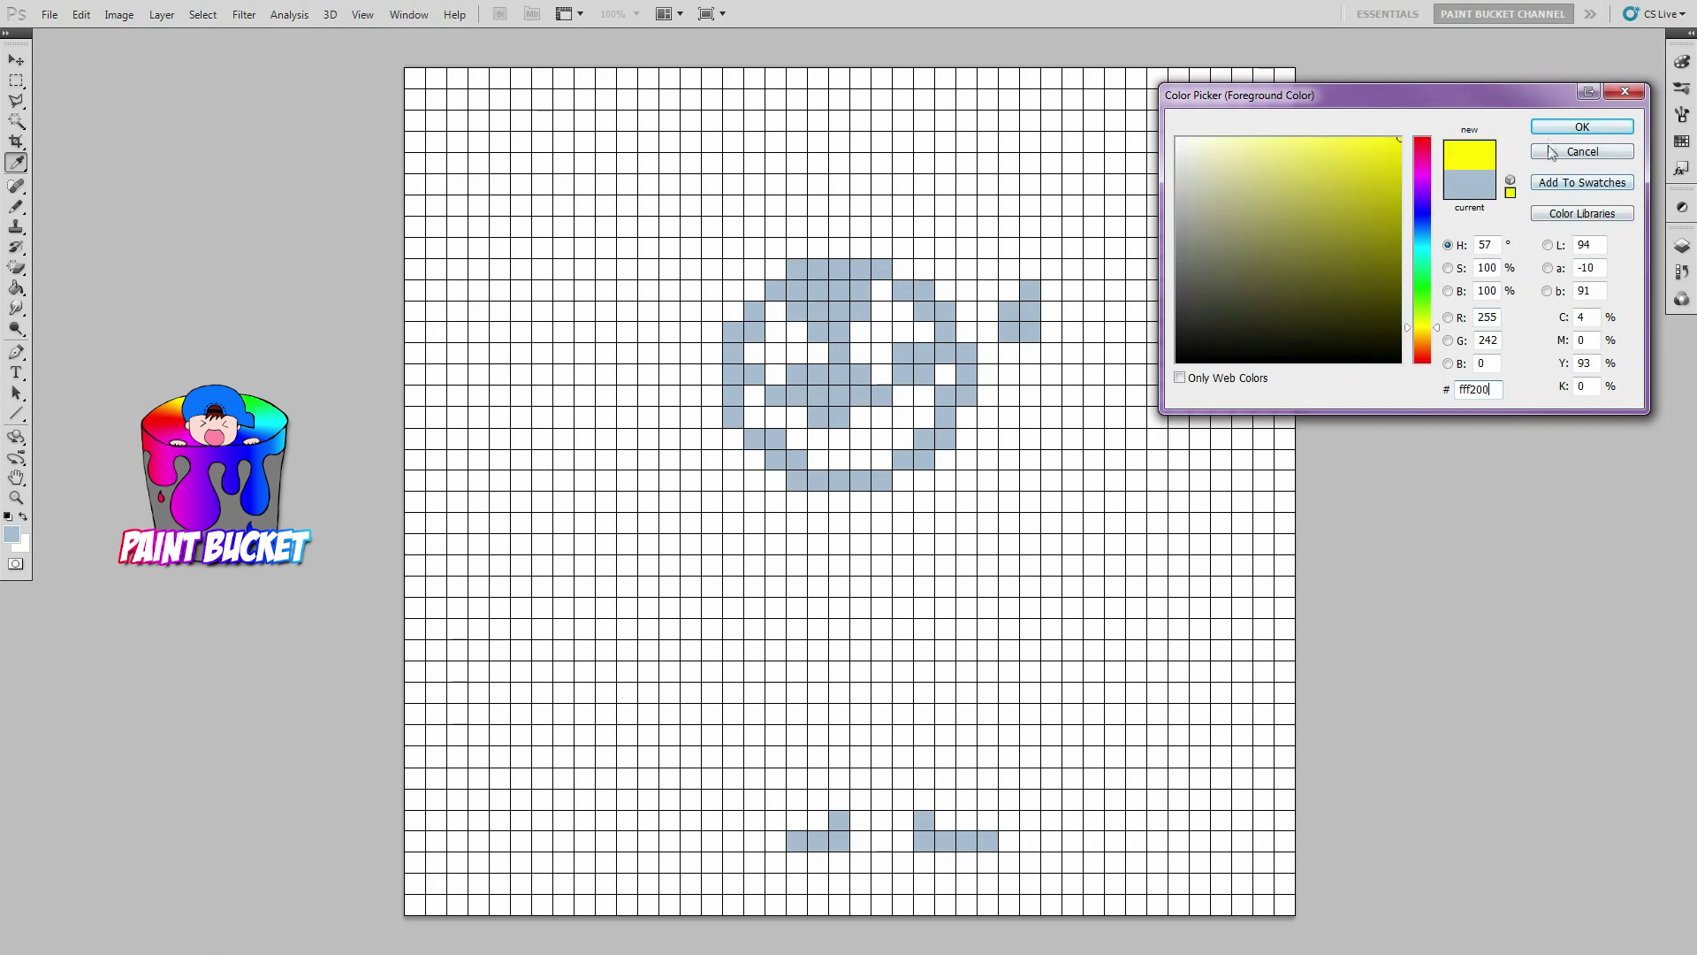
key(Return)
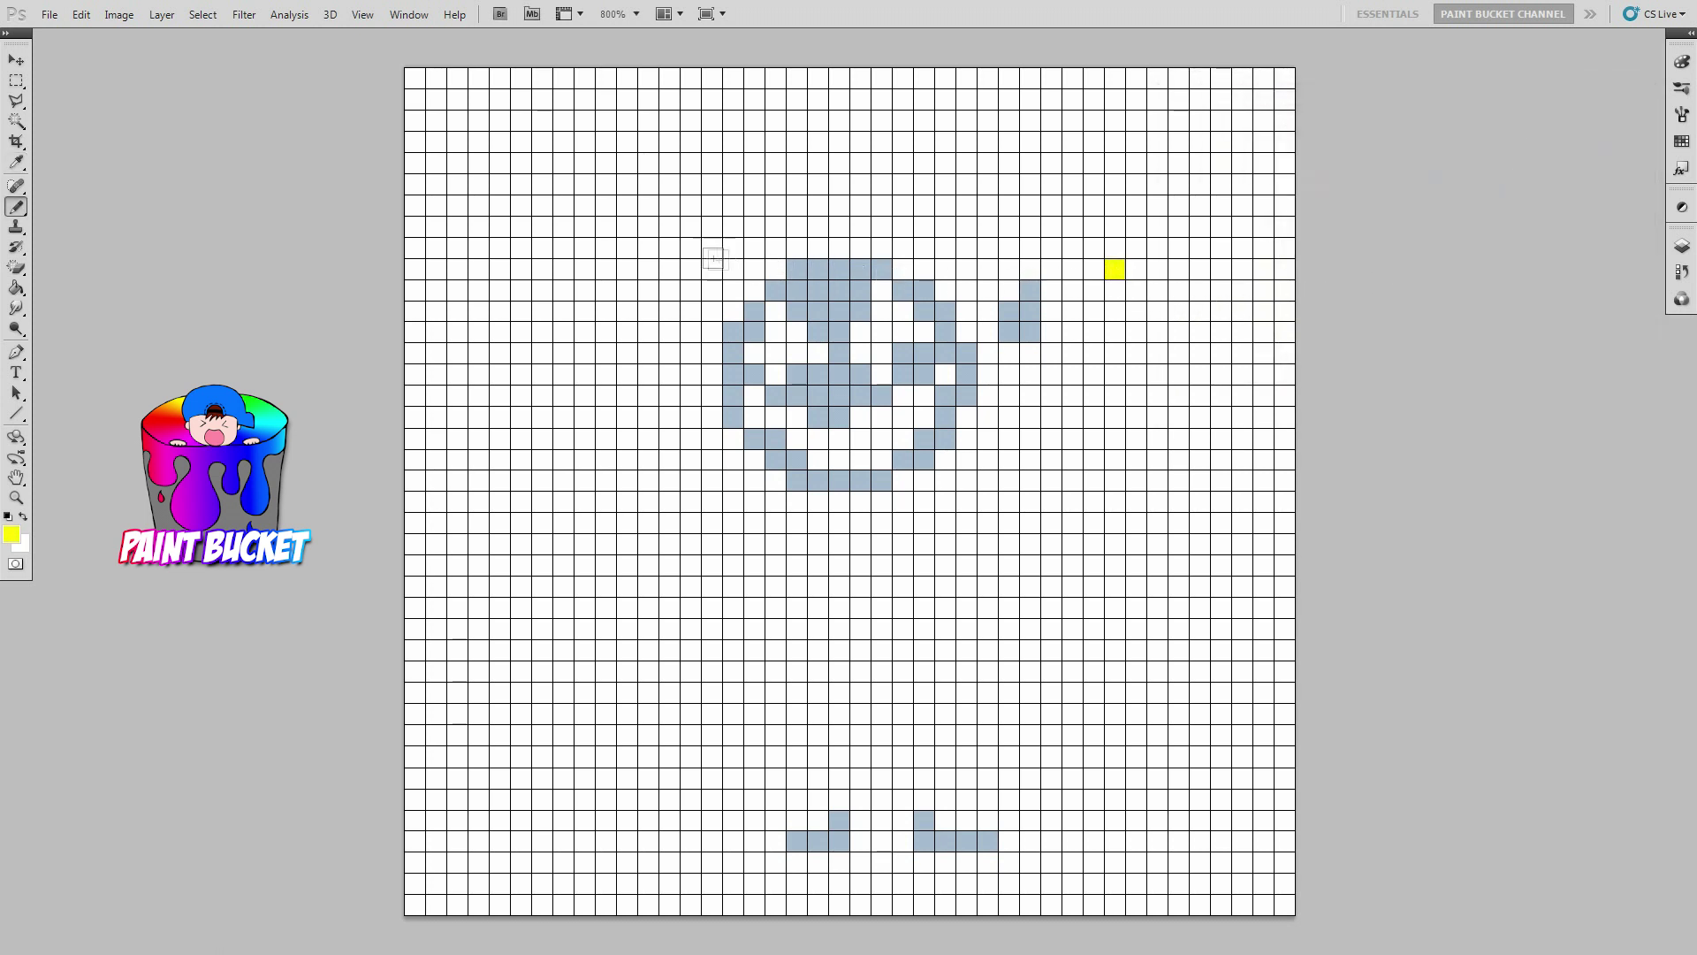
click(777, 418)
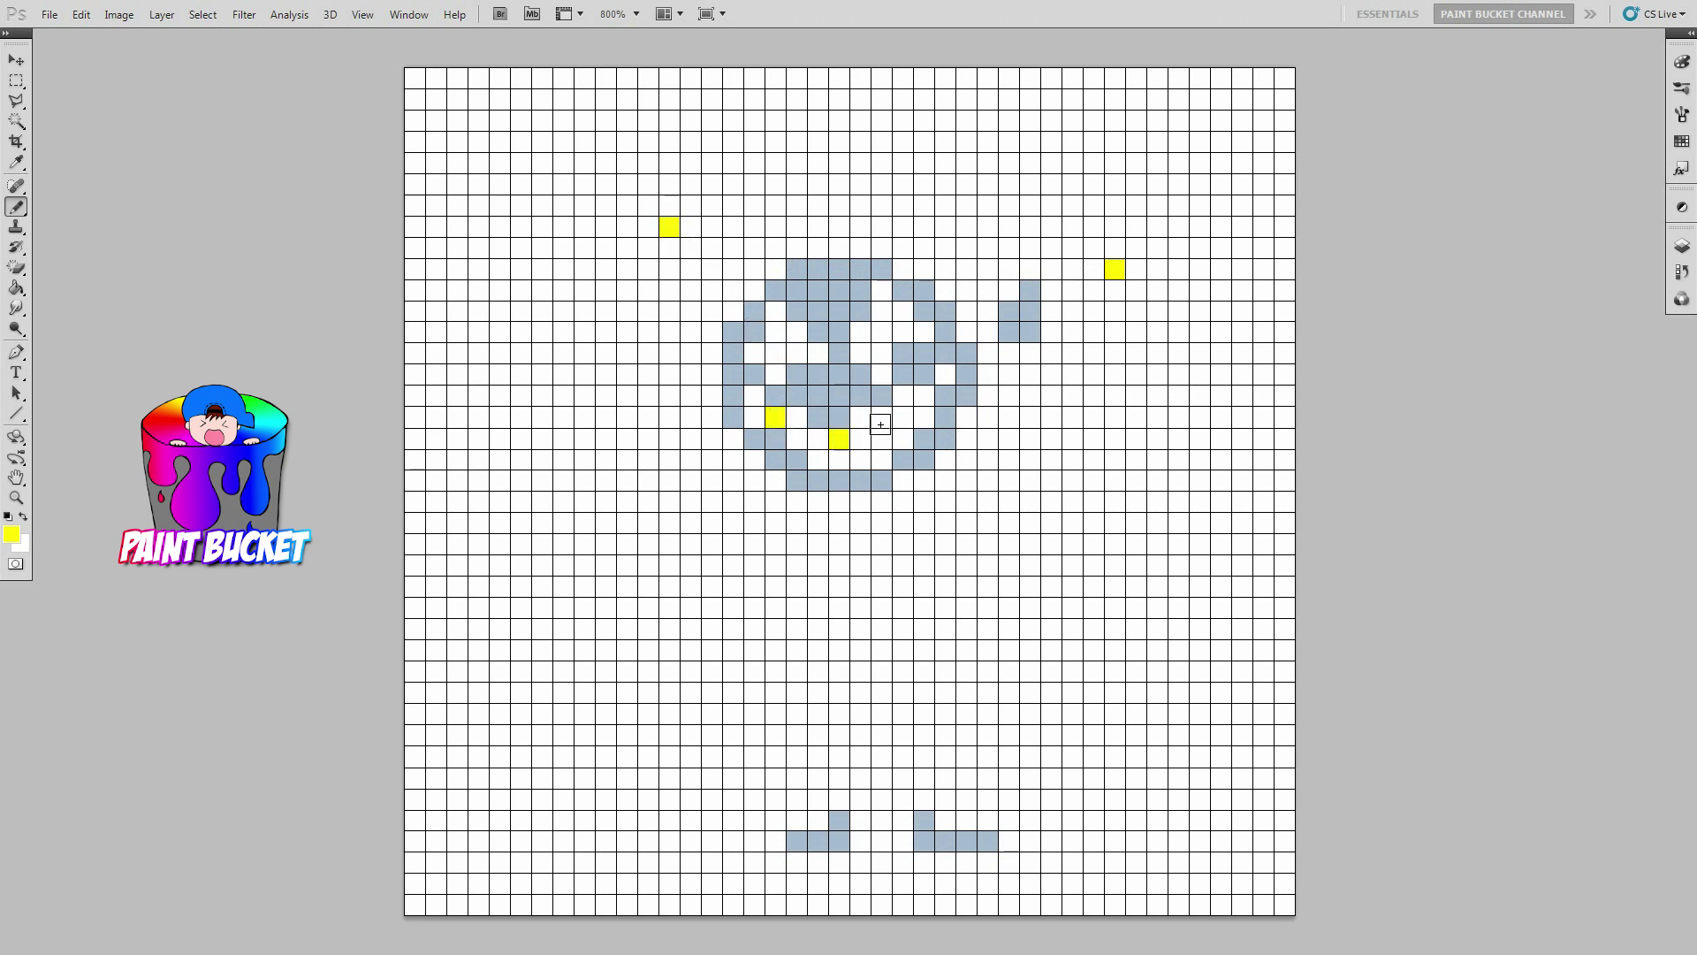
- Paint the two yellow collar segments beneath the face, one on each side of the chin
click(968, 478)
click(989, 500)
click(944, 504)
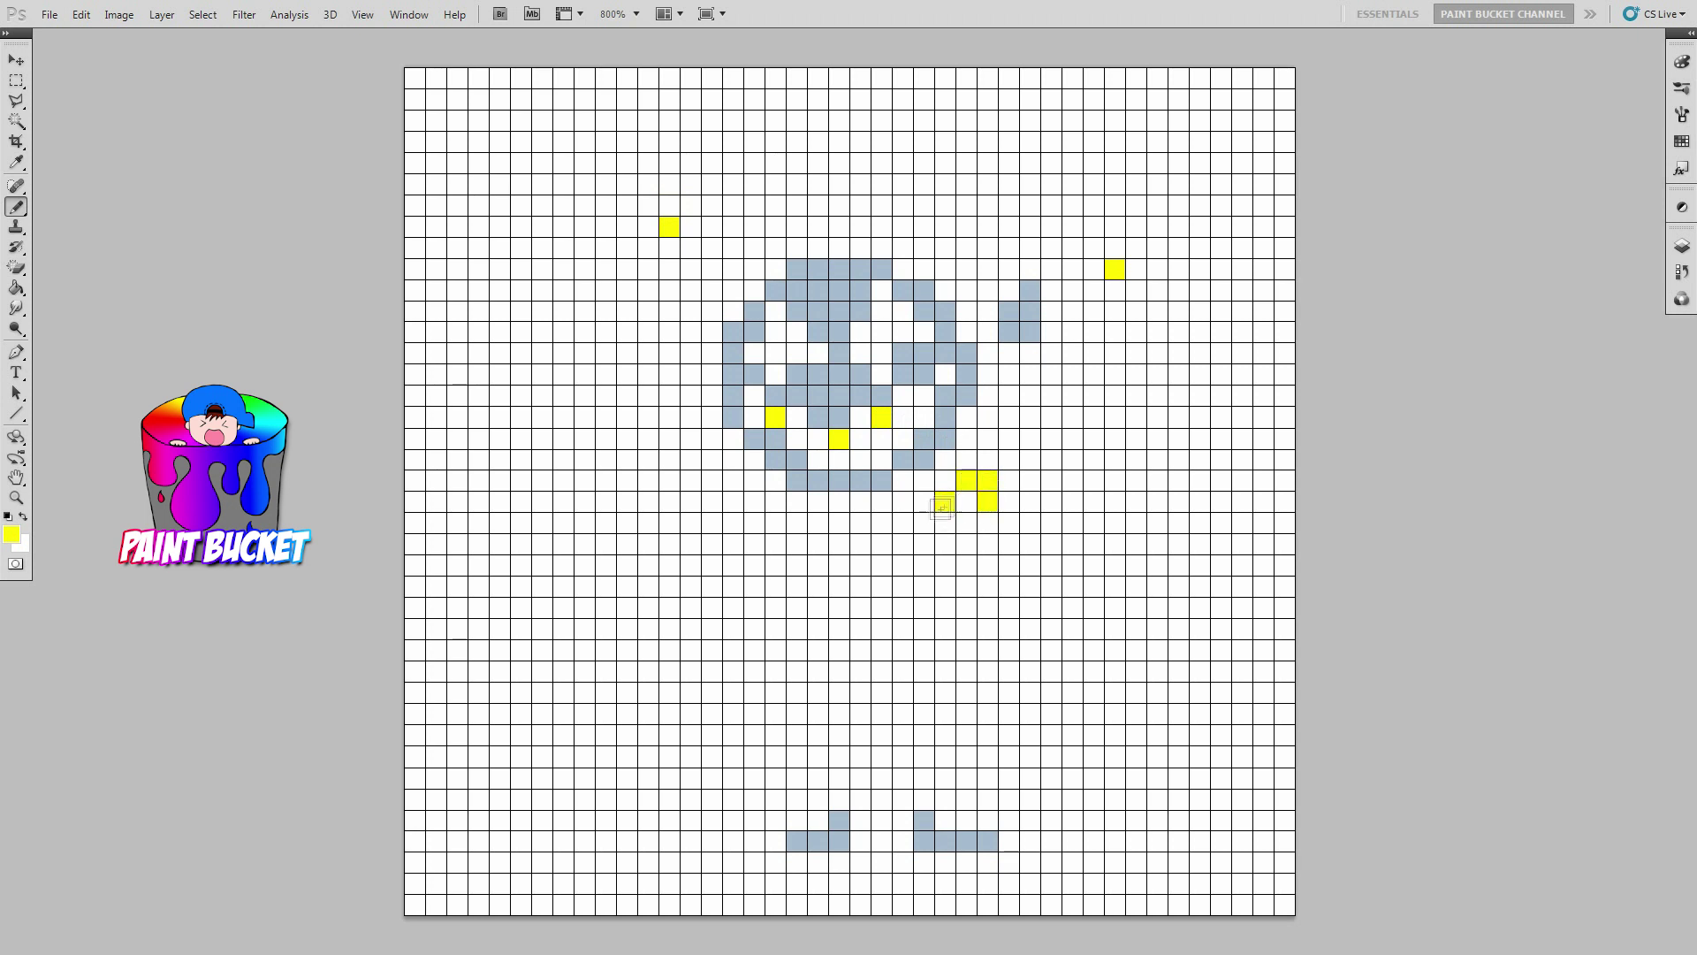
click(923, 501)
click(903, 502)
click(818, 524)
click(797, 524)
click(775, 524)
click(776, 503)
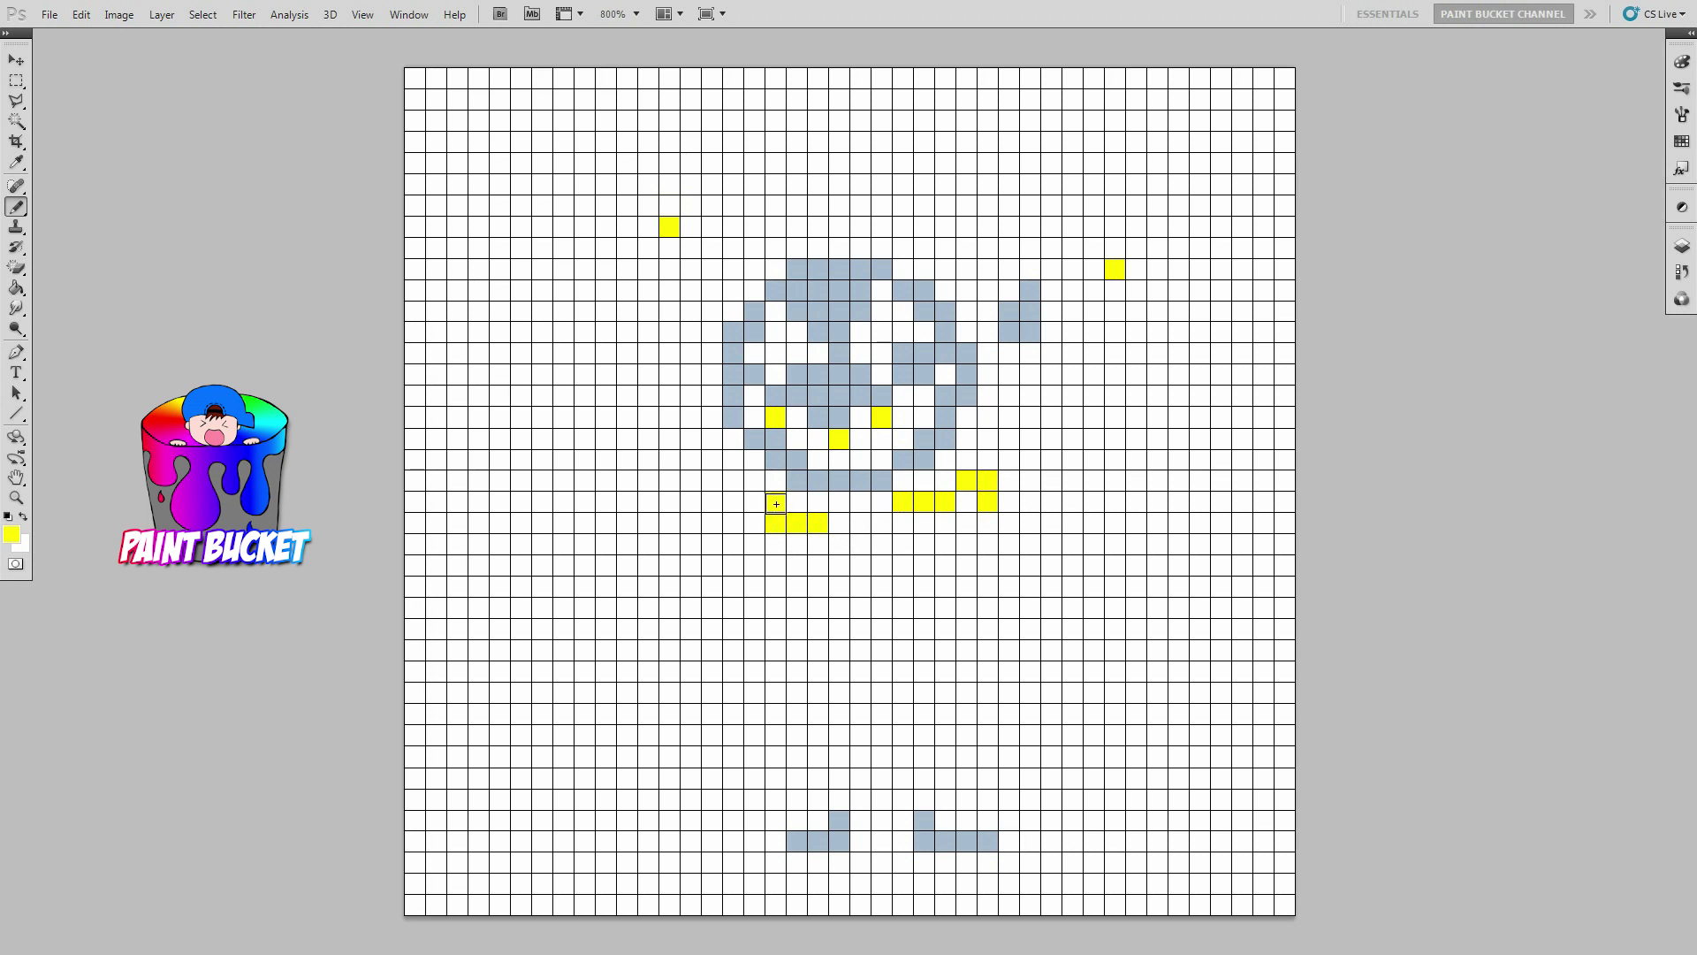
- Set the foreground color to 6d6dc0 and paint the curved purple hat horn above the face
click(11, 534)
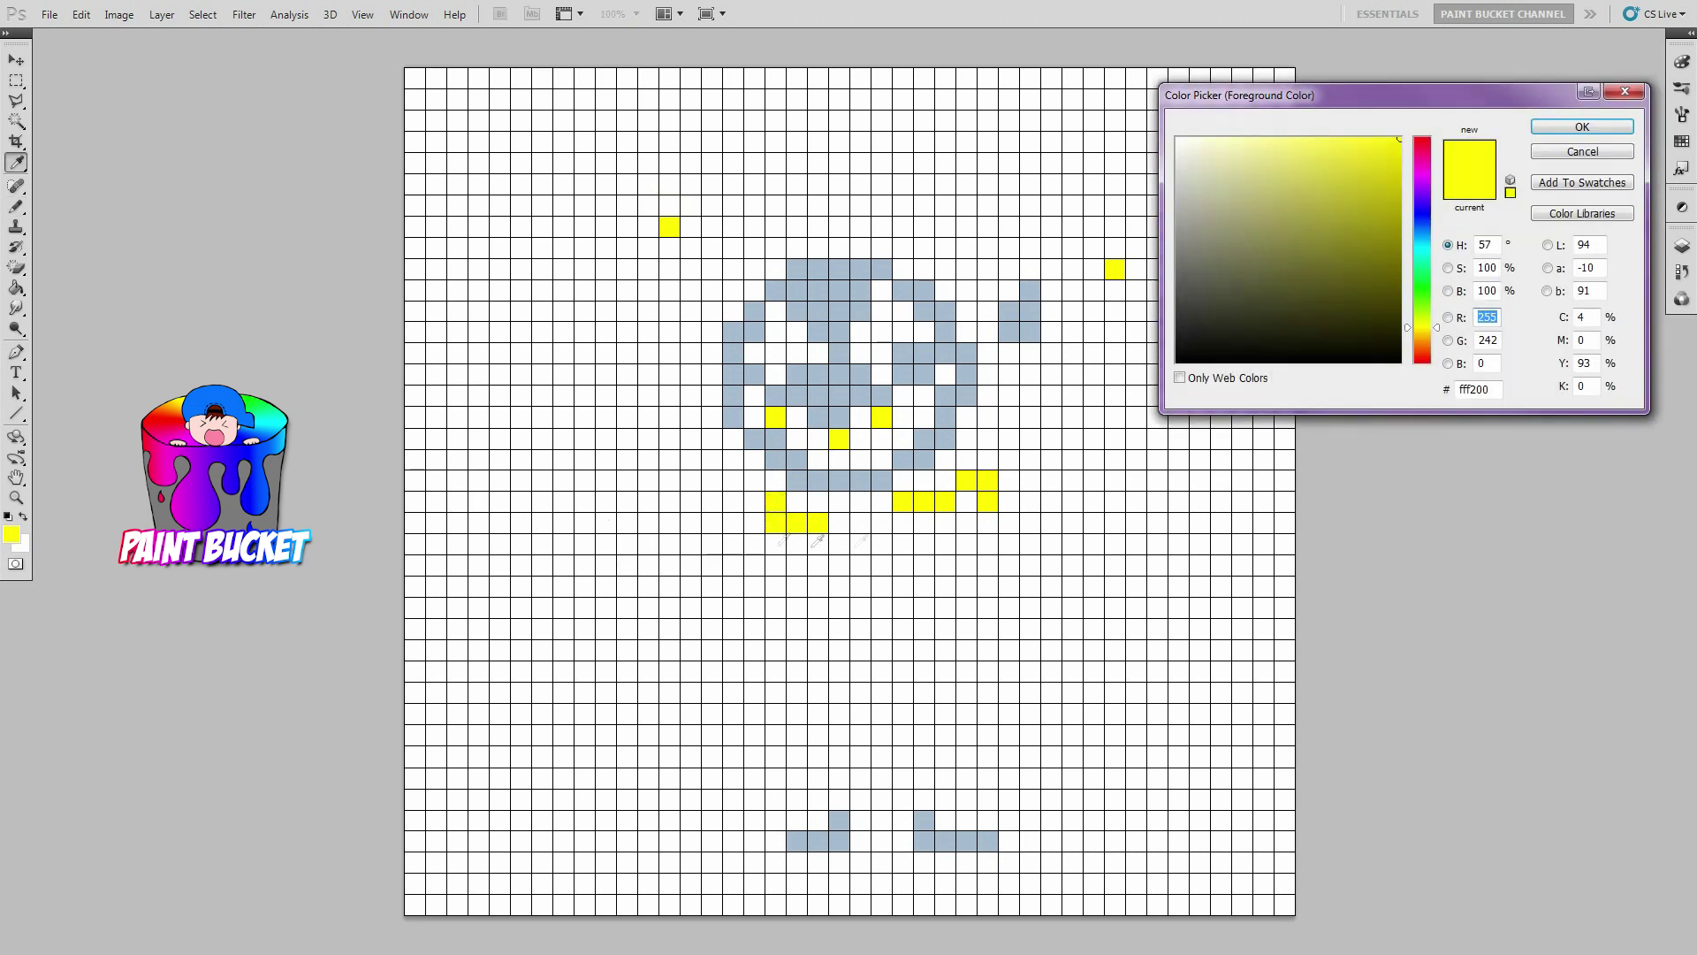
double_click(1490, 390)
key(BackSpace)
text(6d6dc0)
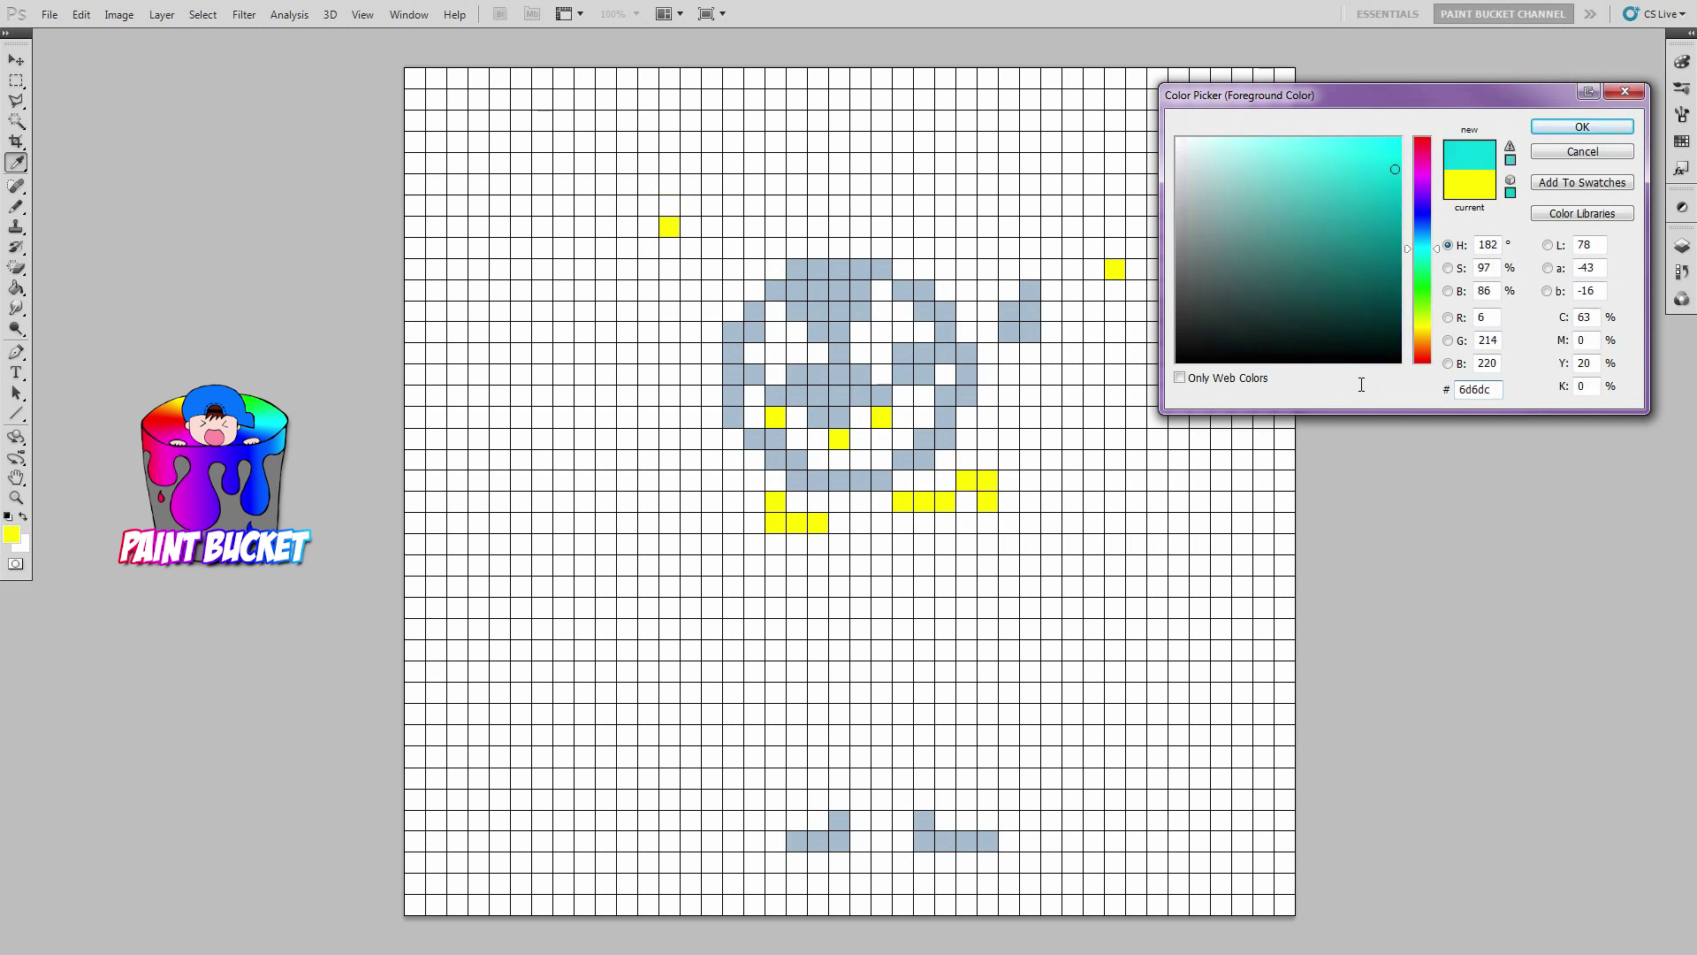
click(1545, 129)
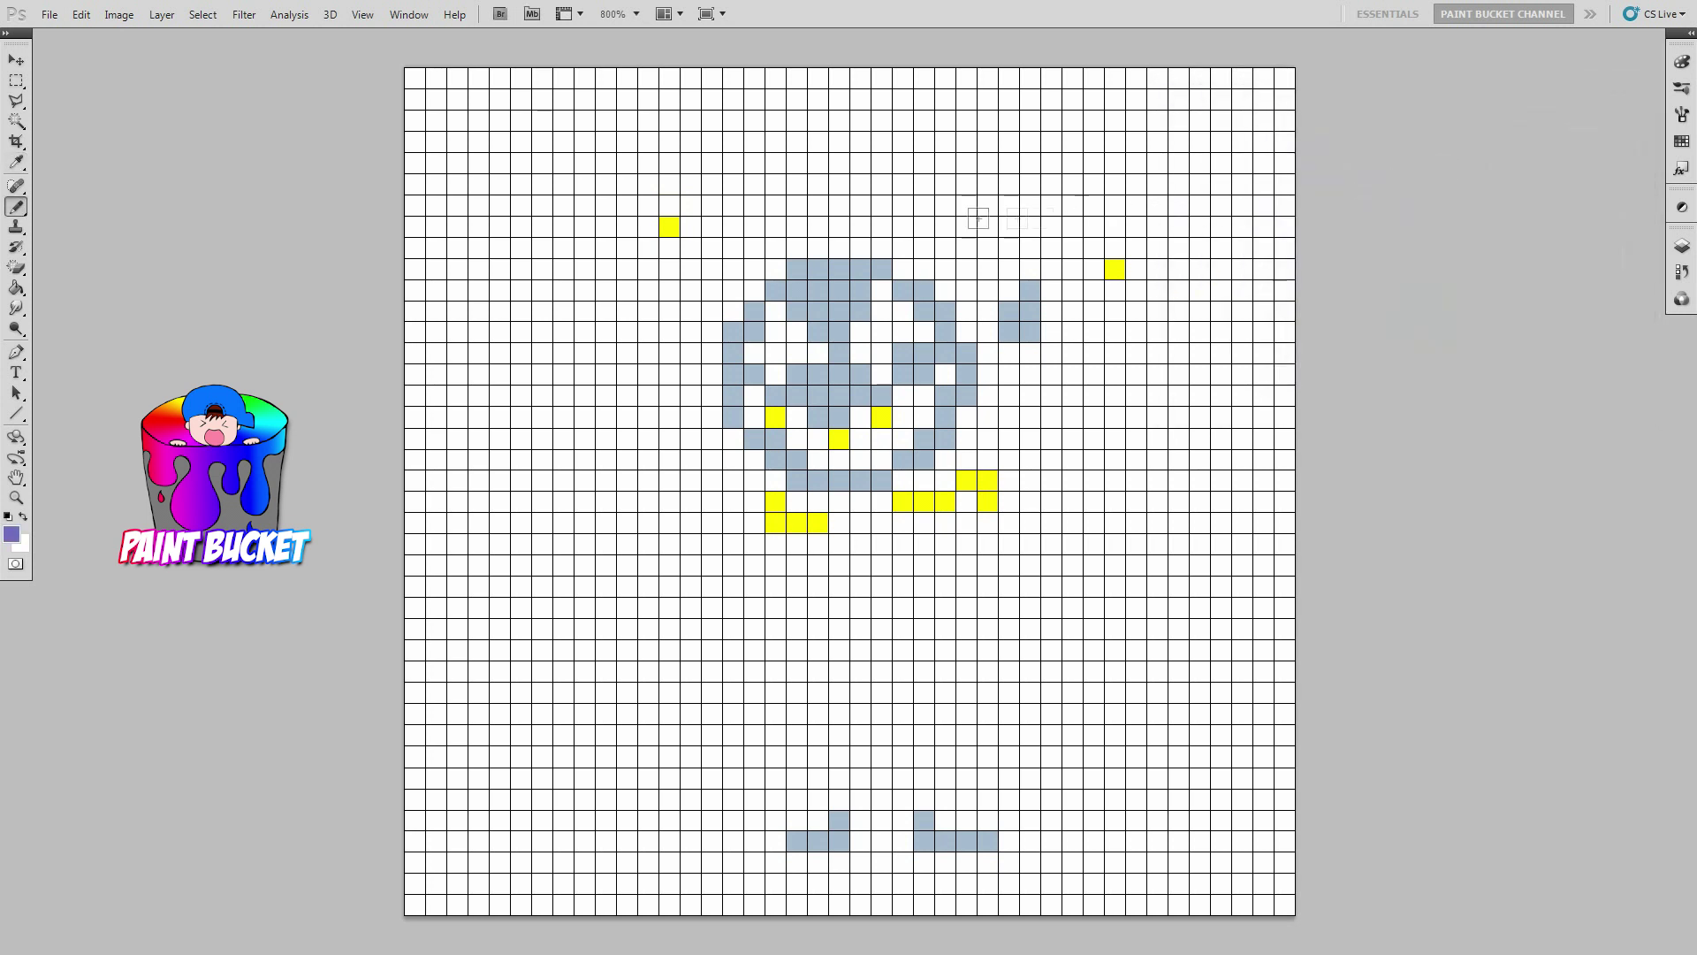
click(754, 142)
mouse_move(754, 142)
mouse_down()
mouse_move(797, 141)
mouse_move(808, 163)
mouse_move(712, 184)
mouse_up()
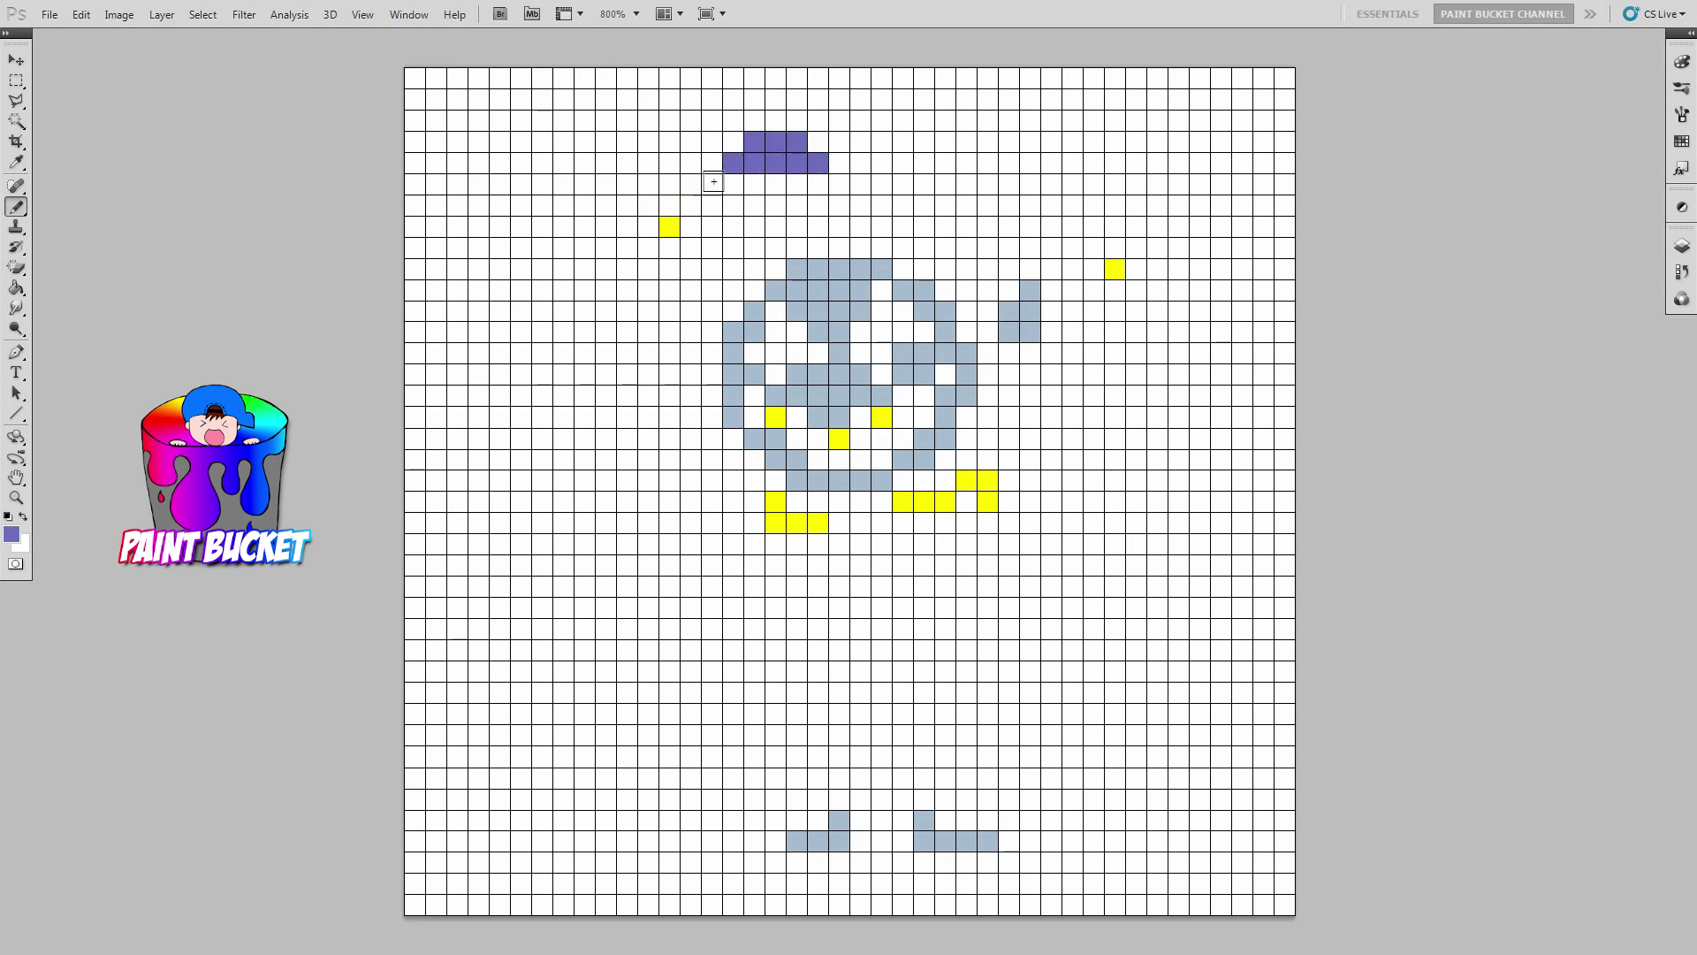
click(733, 184)
mouse_move(775, 185)
mouse_down()
mouse_move(818, 205)
mouse_move(775, 207)
mouse_move(818, 228)
mouse_up()
- Paint a three-pixel vertical purple strip left of the head and single purple accents around the face and raised blue-grey shape
click(690, 311)
drag(695, 329, 691, 355)
click(756, 291)
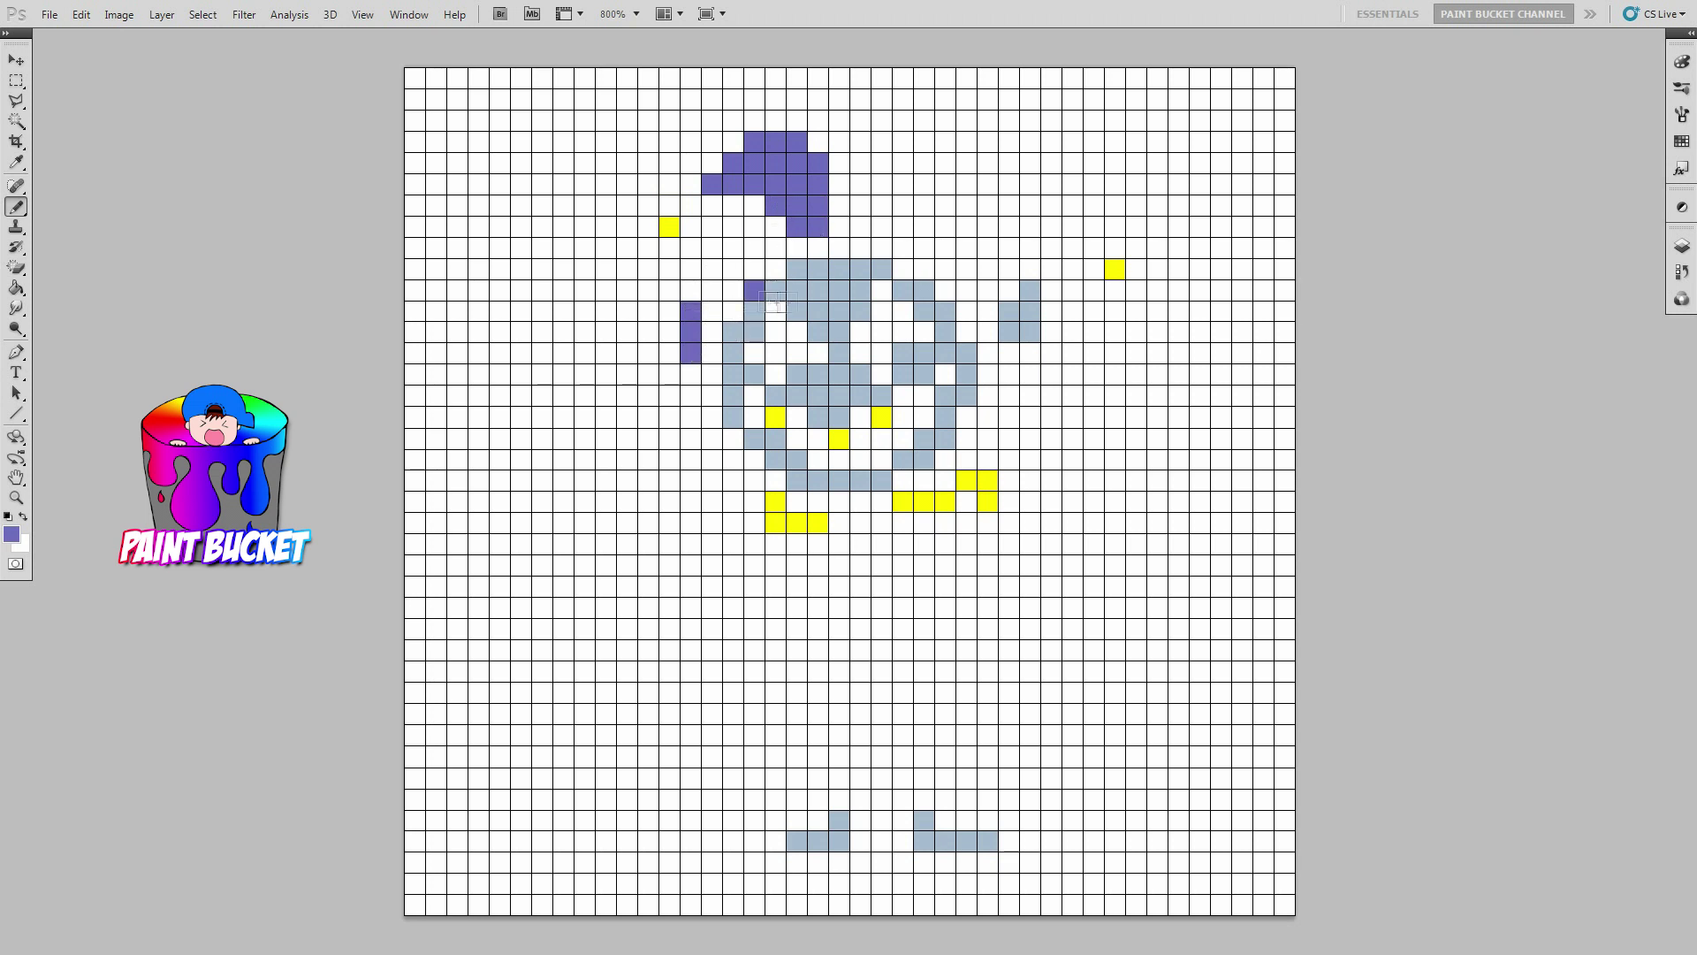
click(902, 268)
click(1009, 354)
click(897, 481)
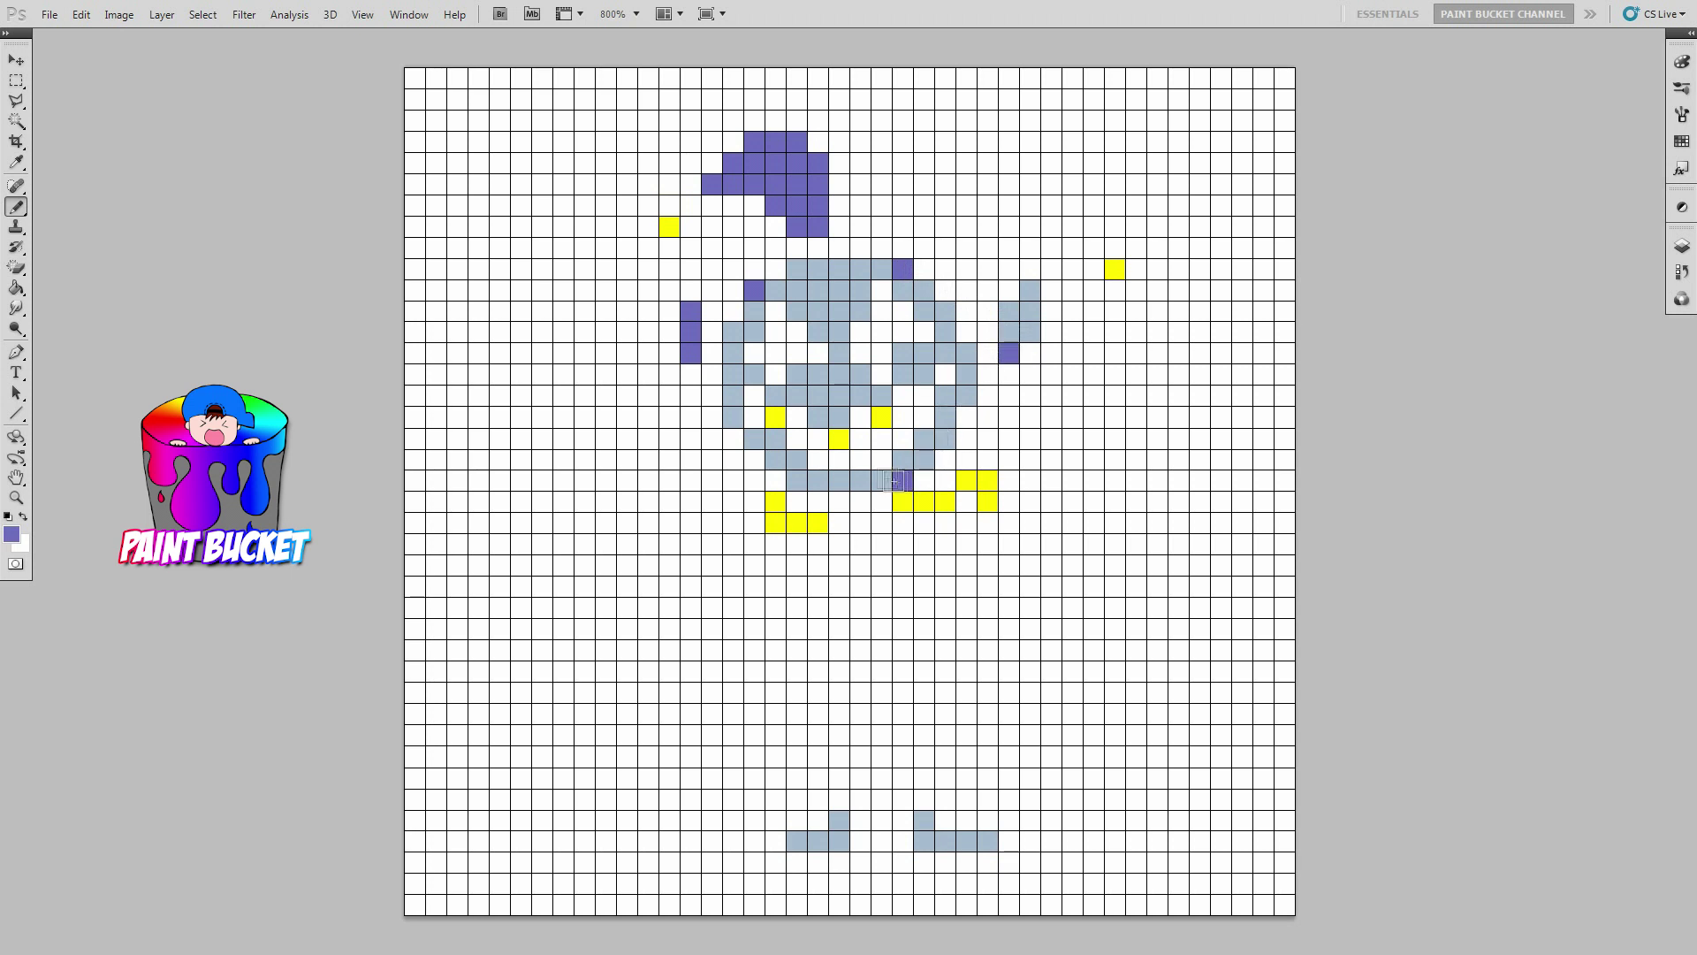
click(754, 417)
- Paint the upper two rows of a purple shape near the canvas's left edge, leaving a notch toward its right end
drag(458, 544, 506, 544)
click(584, 544)
click(563, 565)
click(521, 566)
click(500, 566)
click(478, 565)
click(457, 566)
click(435, 566)
- Complete the left purple shape with a seven-pixel row and a four-pixel row beneath it
click(457, 587)
click(479, 587)
click(500, 587)
click(520, 588)
click(542, 587)
click(563, 587)
click(584, 587)
click(563, 608)
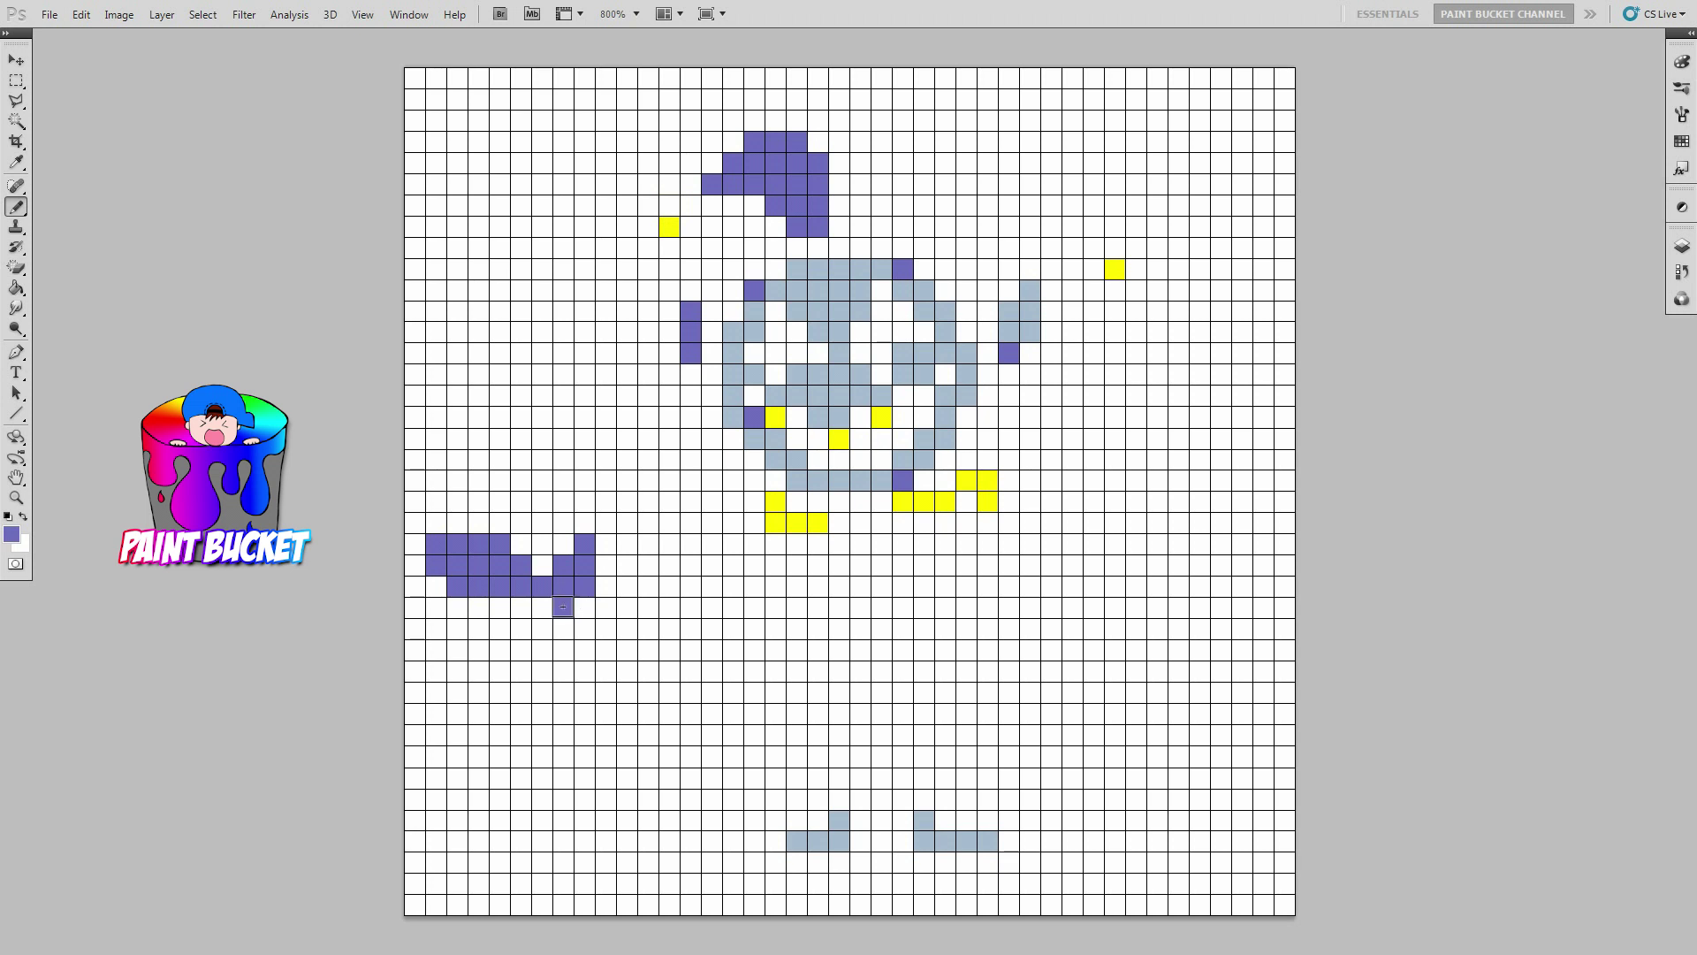
click(542, 608)
click(521, 608)
click(499, 608)
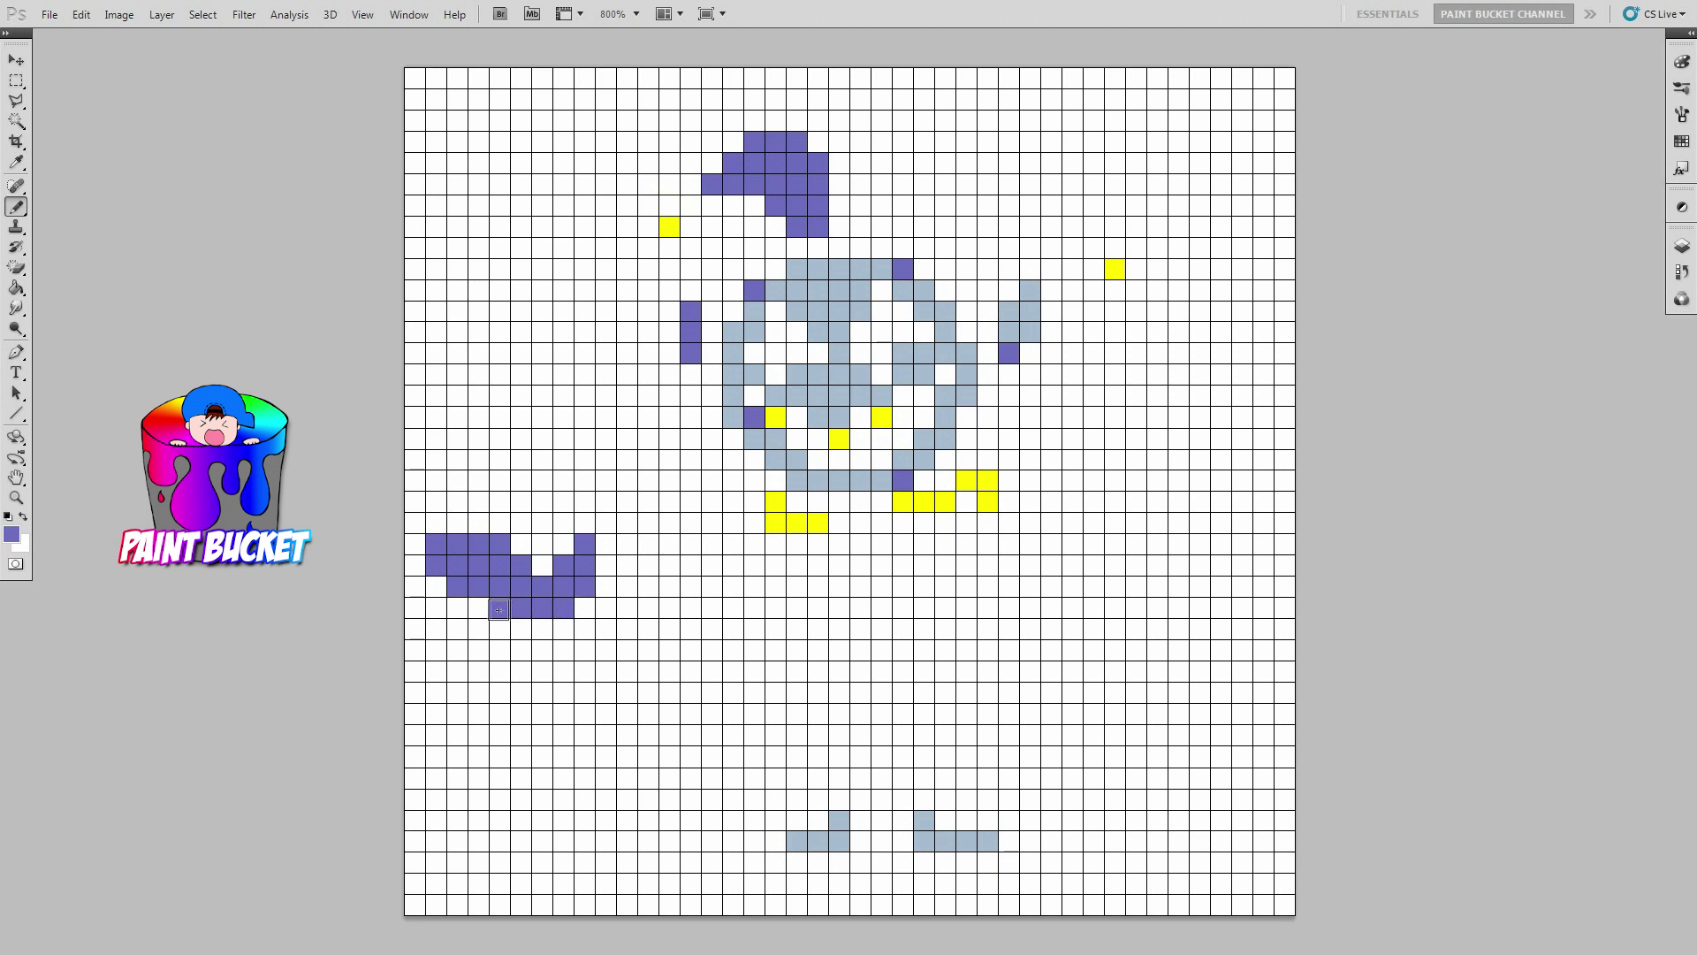
- Add one purple pixel right of the left shape and paint the stepped upper part of the torso below the collar
click(648, 565)
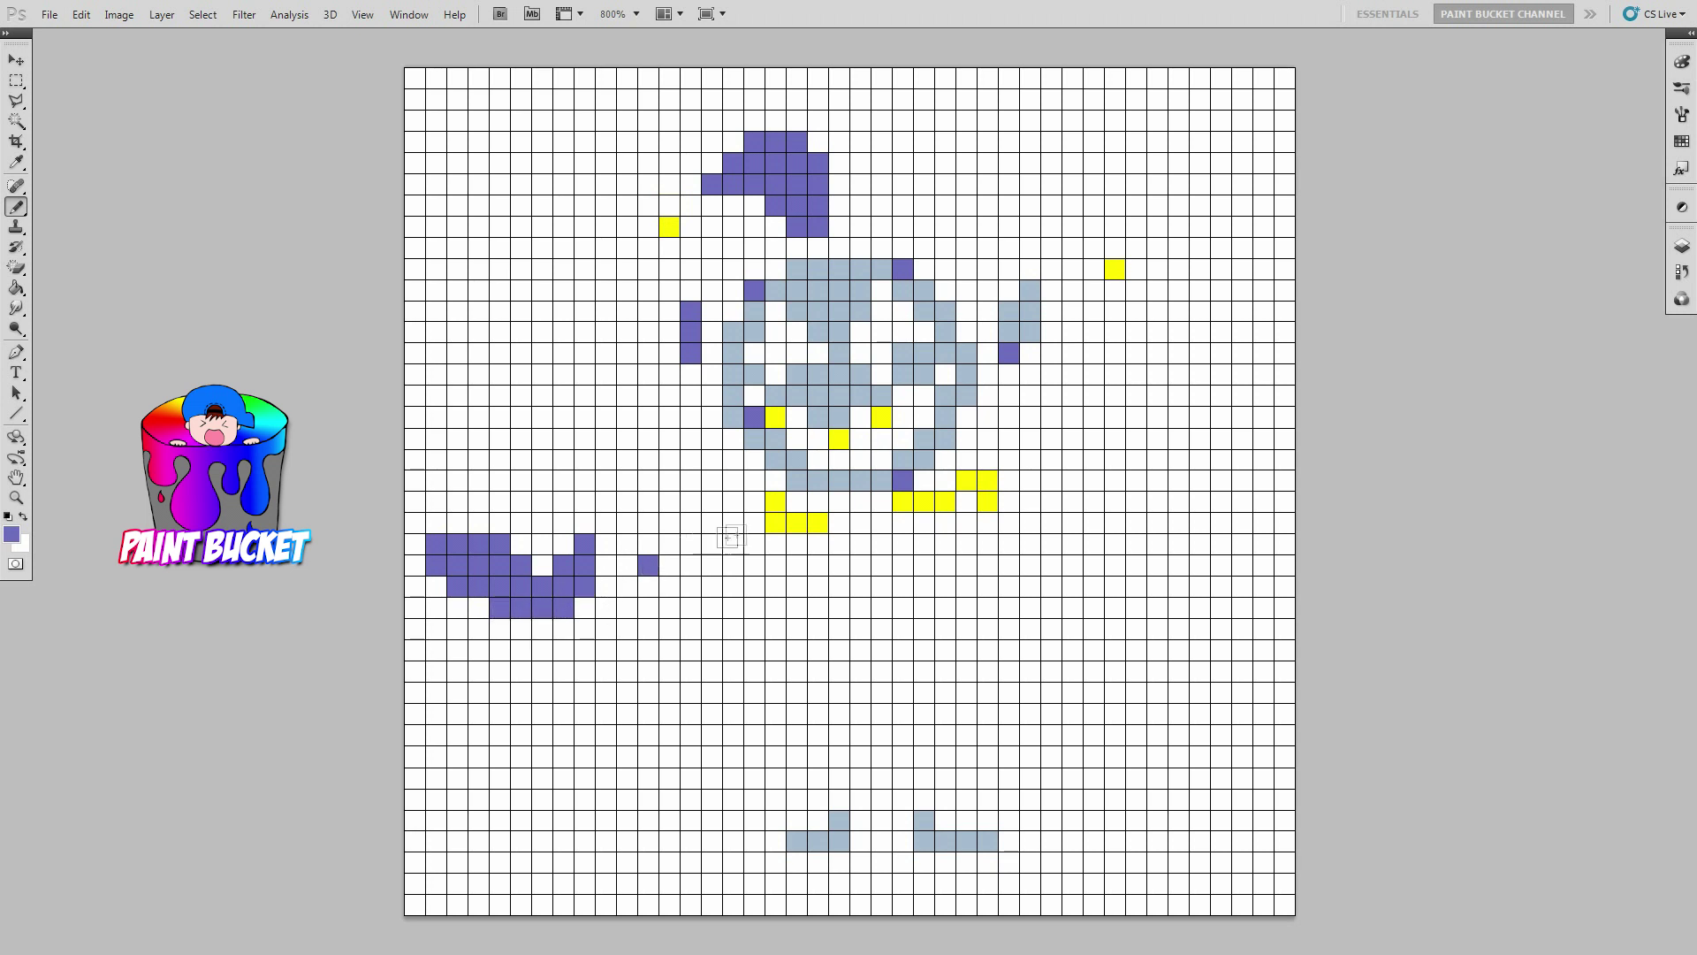
click(797, 566)
click(776, 587)
click(754, 587)
click(733, 608)
click(754, 609)
click(776, 609)
click(797, 608)
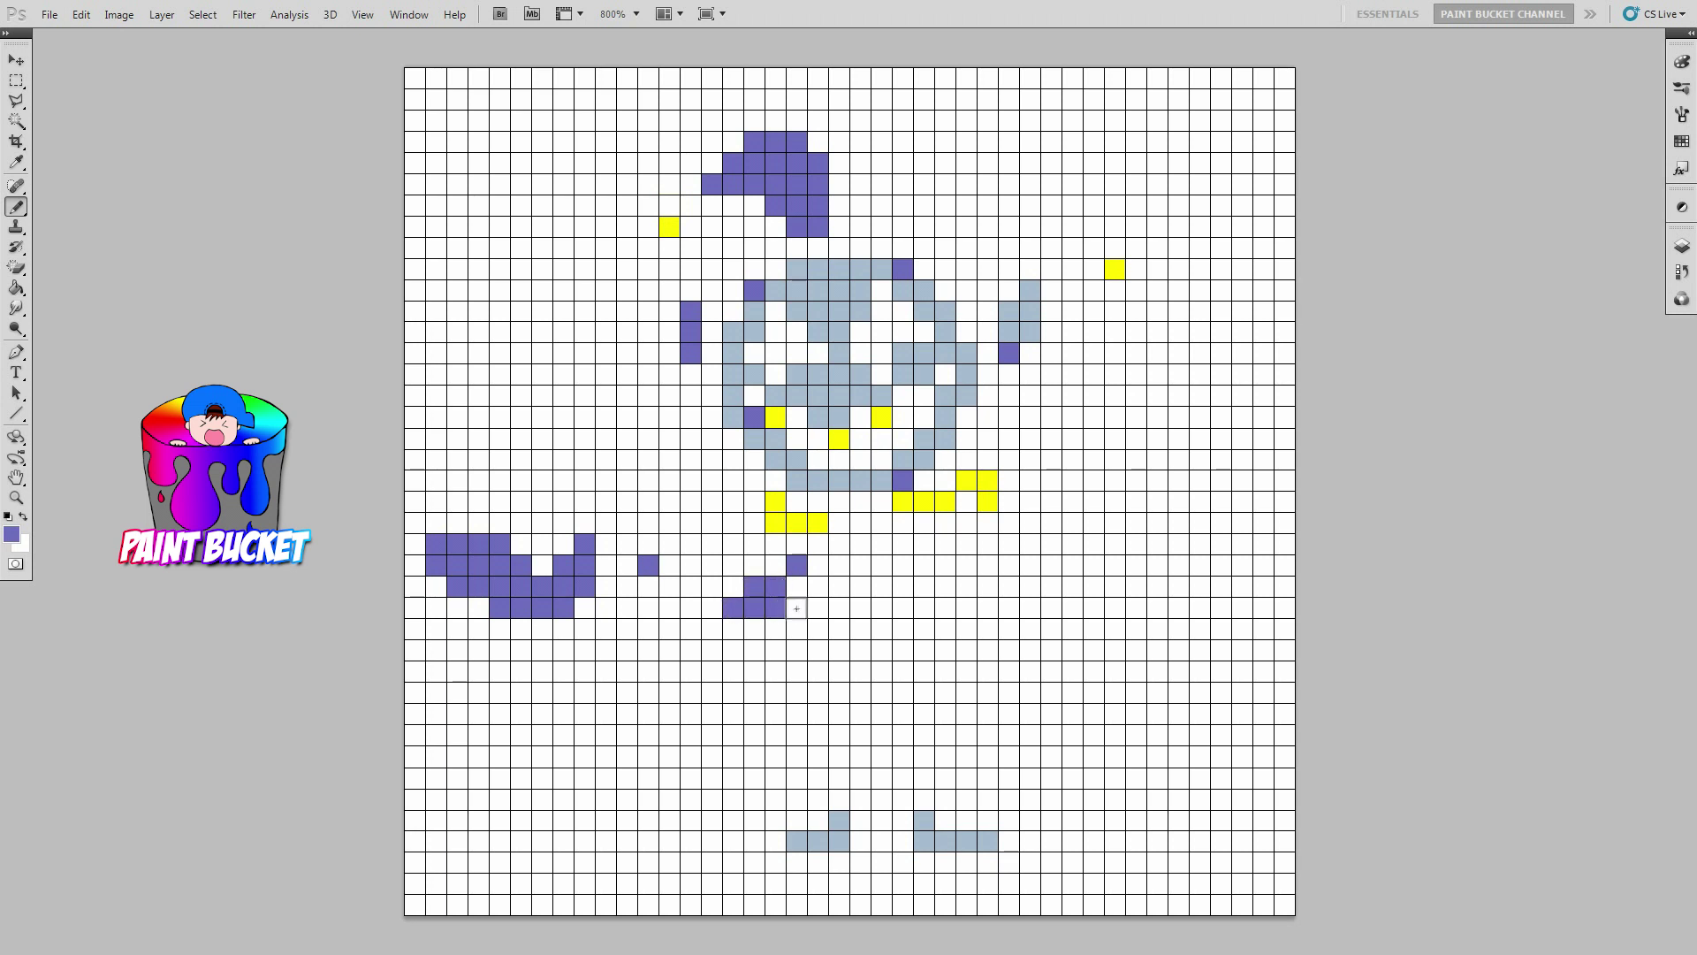
- Continue the purple torso downward and paint the stepped purple edge along its lower left side
click(751, 631)
click(734, 629)
click(691, 651)
click(754, 651)
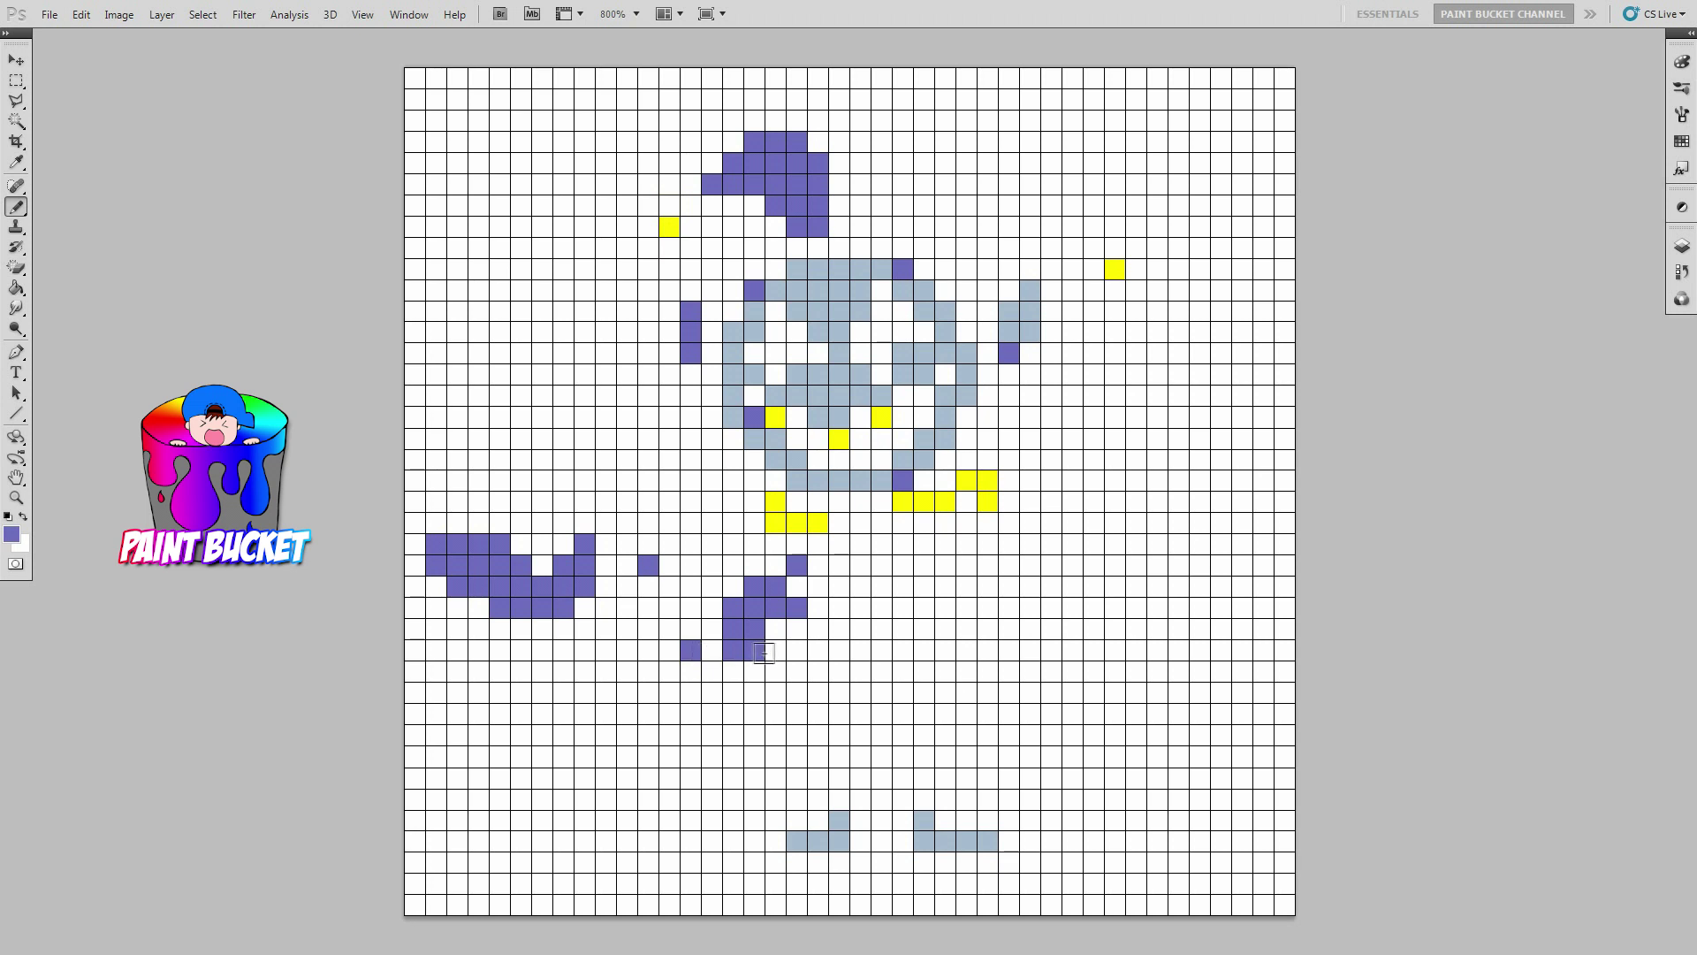
drag(796, 670, 752, 672)
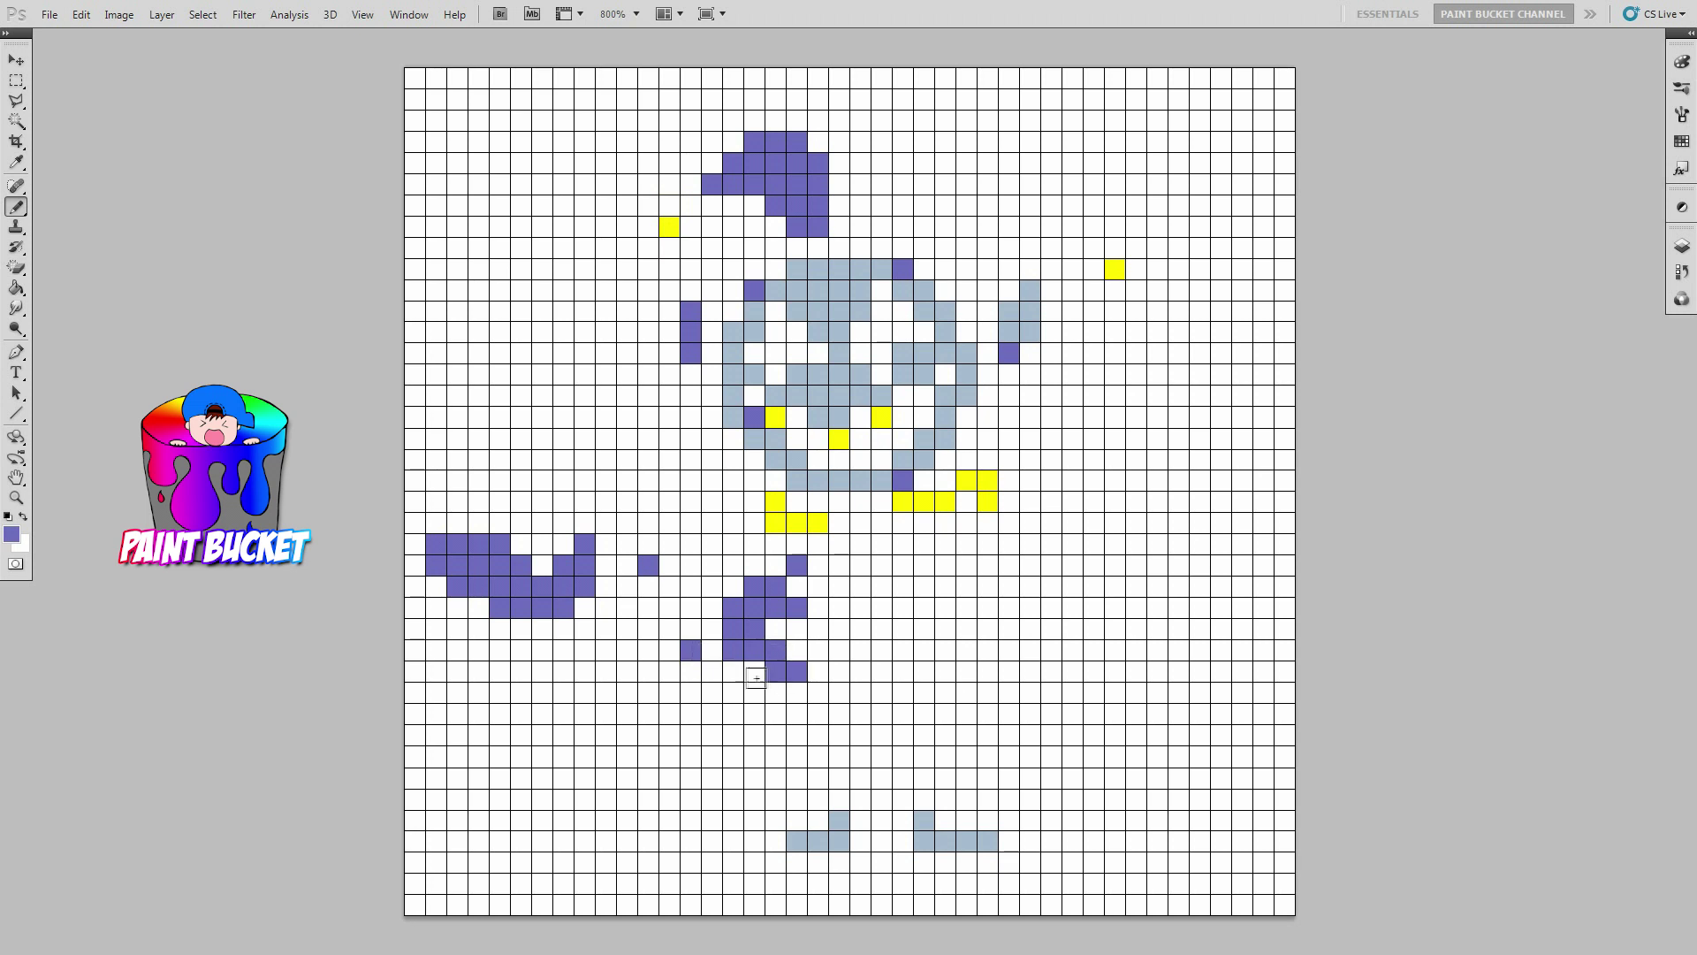
click(691, 676)
click(712, 694)
drag(762, 697, 818, 715)
click(733, 714)
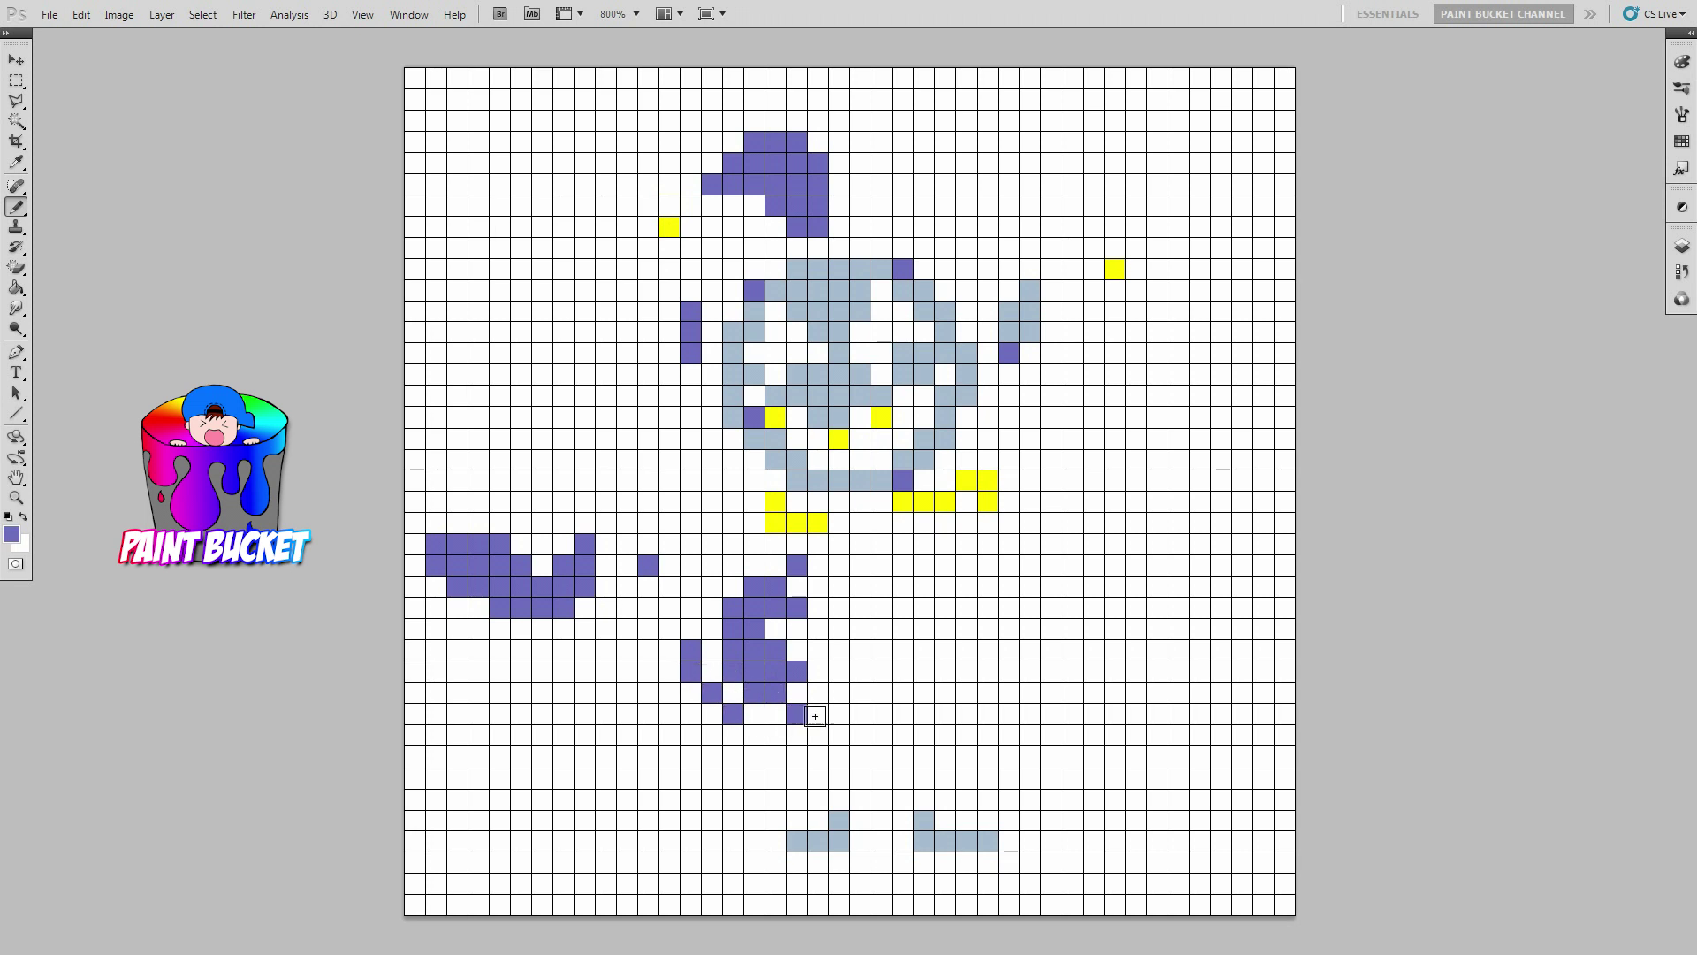
- Paint a purple wedge right of the torso, widening downward from a single pixel
click(860, 630)
click(861, 650)
click(881, 650)
click(902, 671)
click(861, 678)
click(860, 692)
click(882, 693)
click(902, 692)
click(924, 692)
click(883, 713)
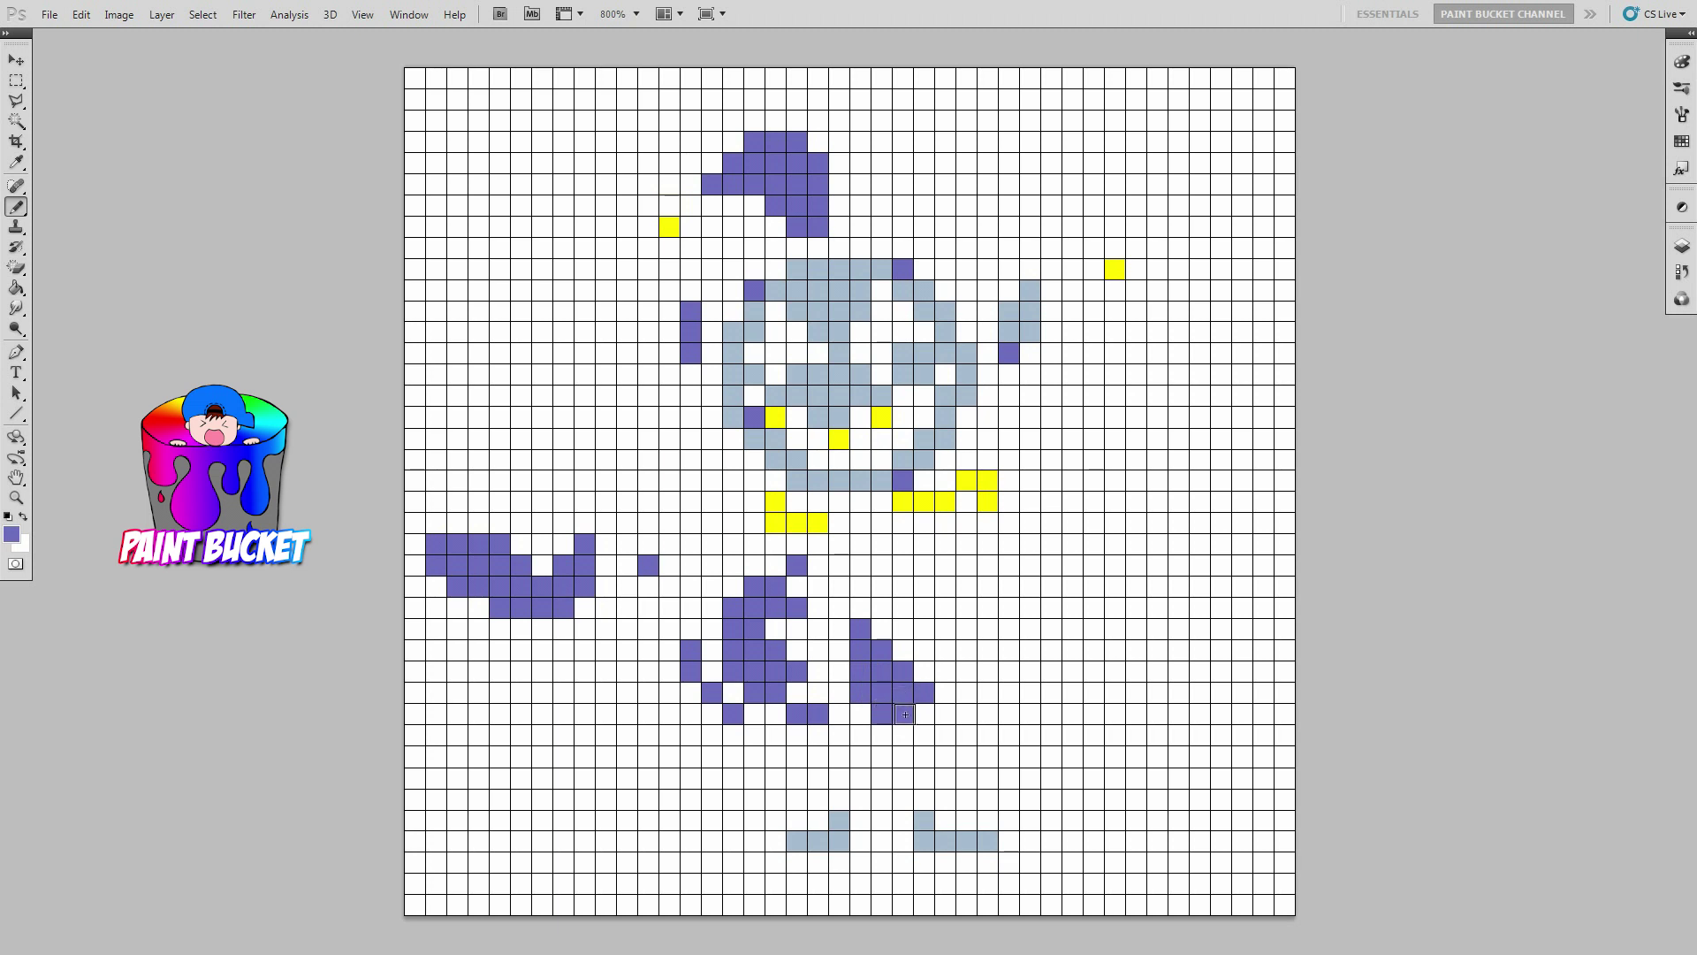
click(924, 714)
- Paint a seven-pixel horizontal purple bar near the canvas's right edge, level with the upper torso
click(1136, 607)
click(1157, 608)
click(1199, 607)
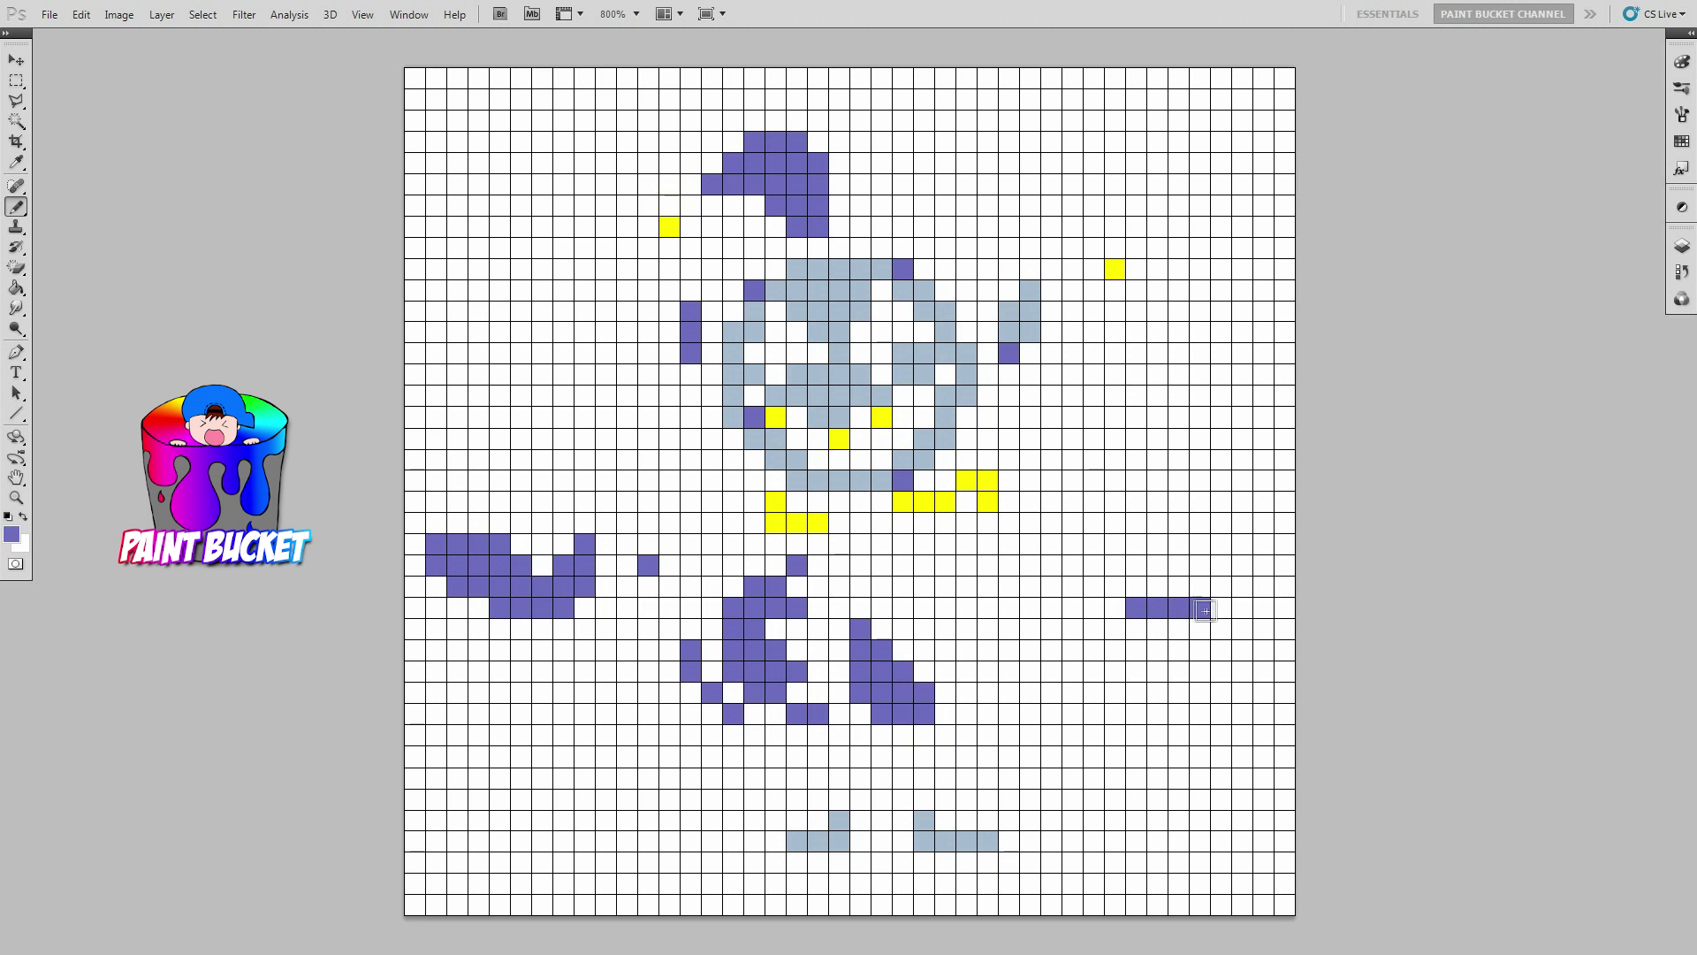
click(1221, 608)
click(1263, 607)
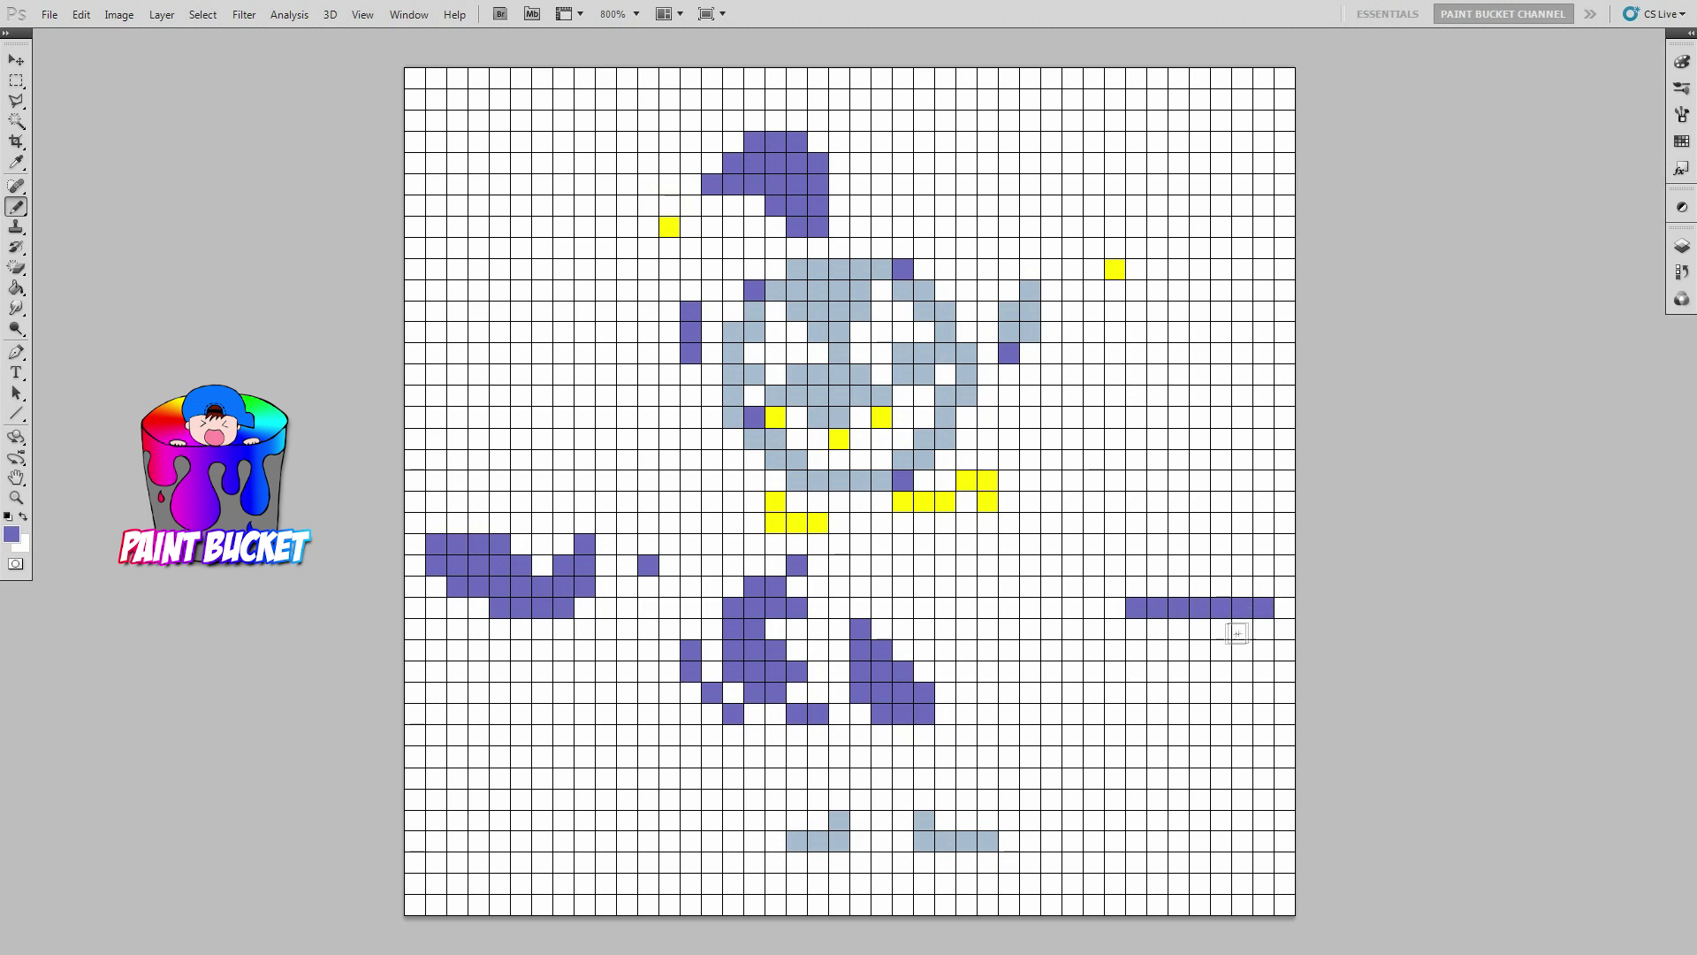
- Paint a purple line down from the bar, curving left toward the feet, and add one purple pixel to each foot
click(1200, 628)
click(1199, 671)
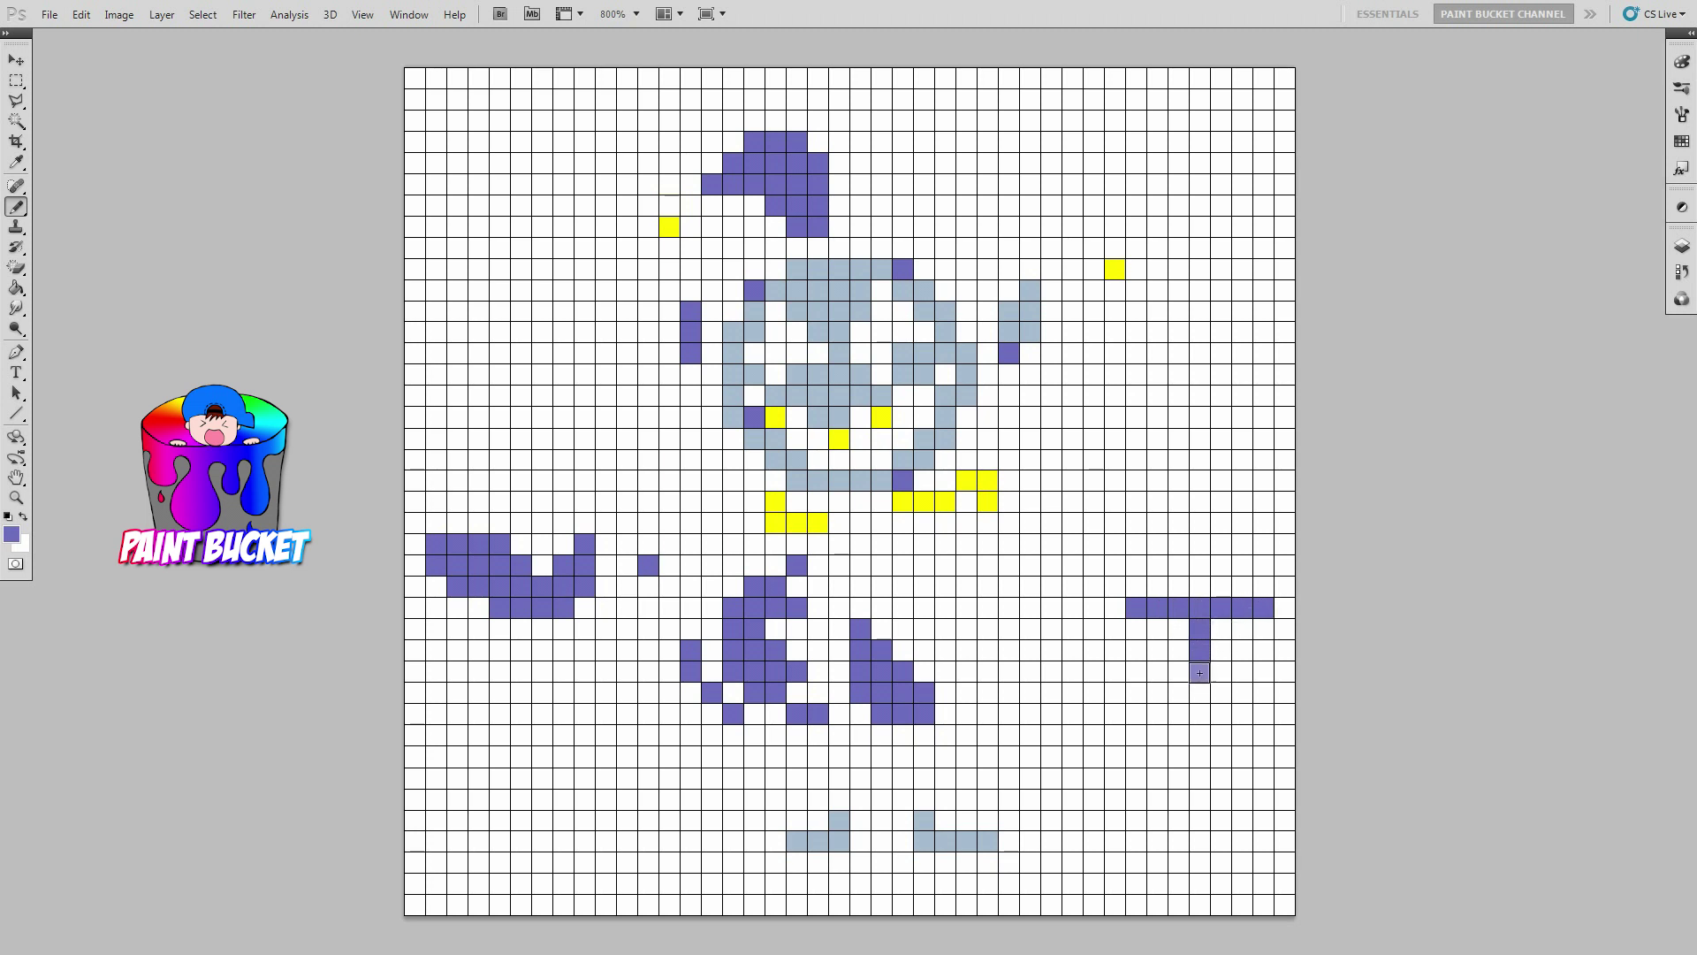
click(1201, 713)
click(1200, 735)
click(1180, 735)
click(1180, 756)
click(1158, 756)
click(1158, 777)
click(1137, 777)
click(1116, 777)
click(1095, 777)
click(1074, 777)
click(1054, 778)
click(945, 819)
click(819, 821)
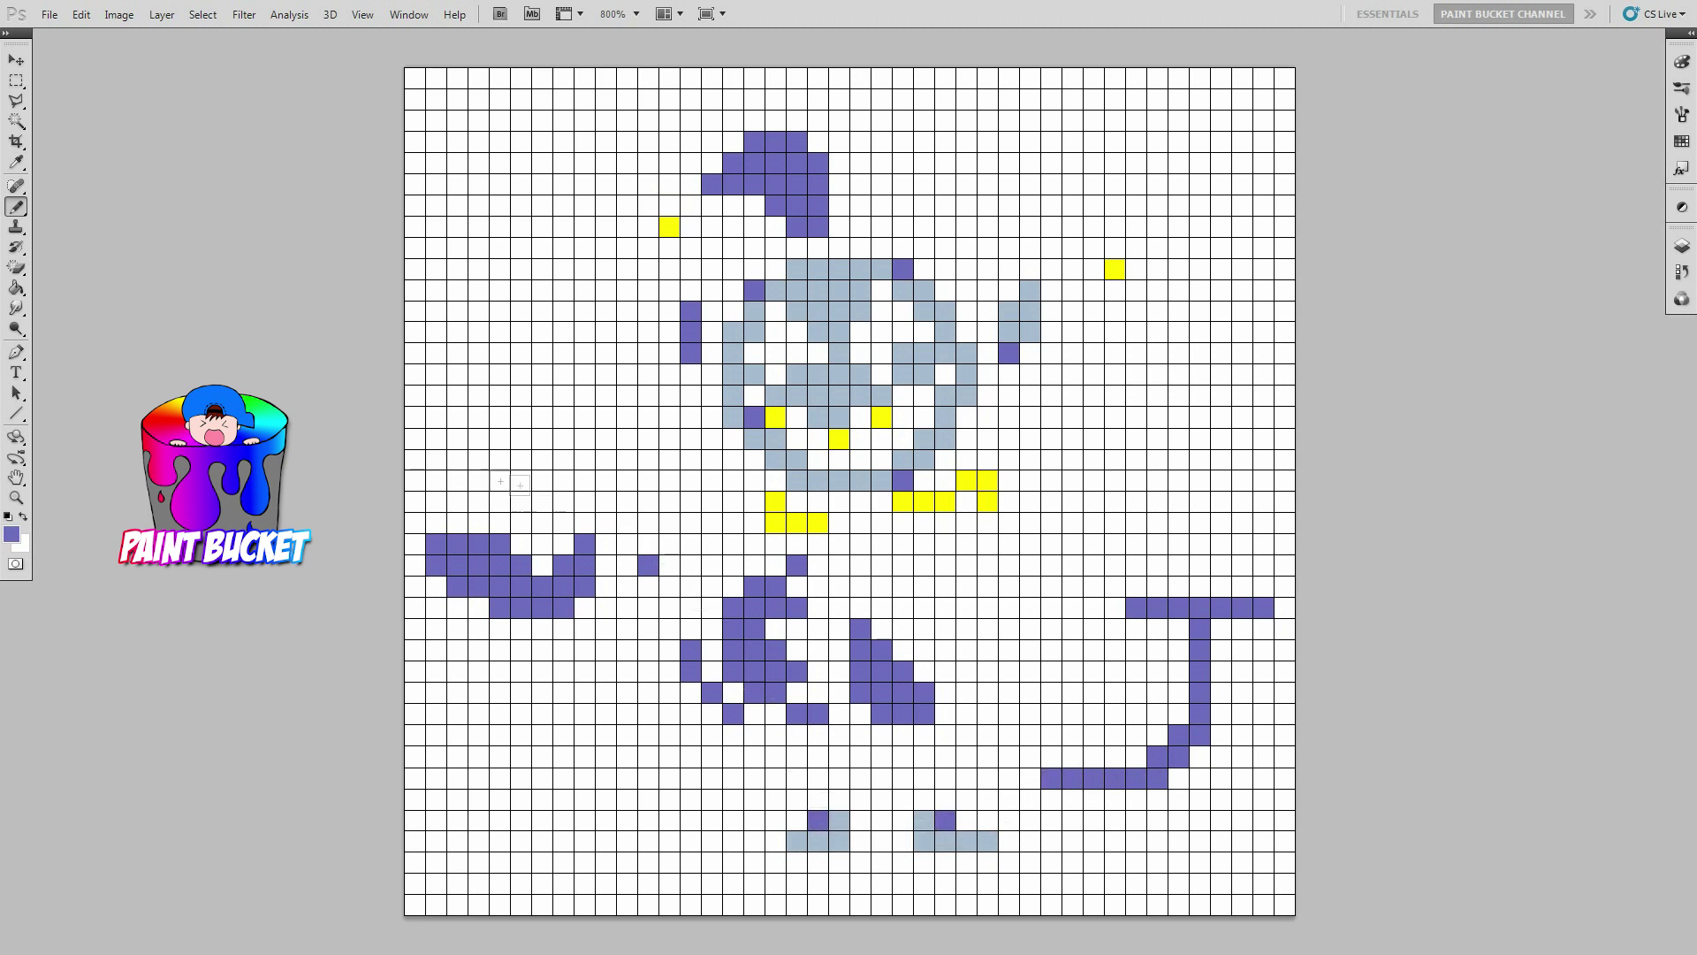
- Set the foreground color to b5e61d
click(11, 536)
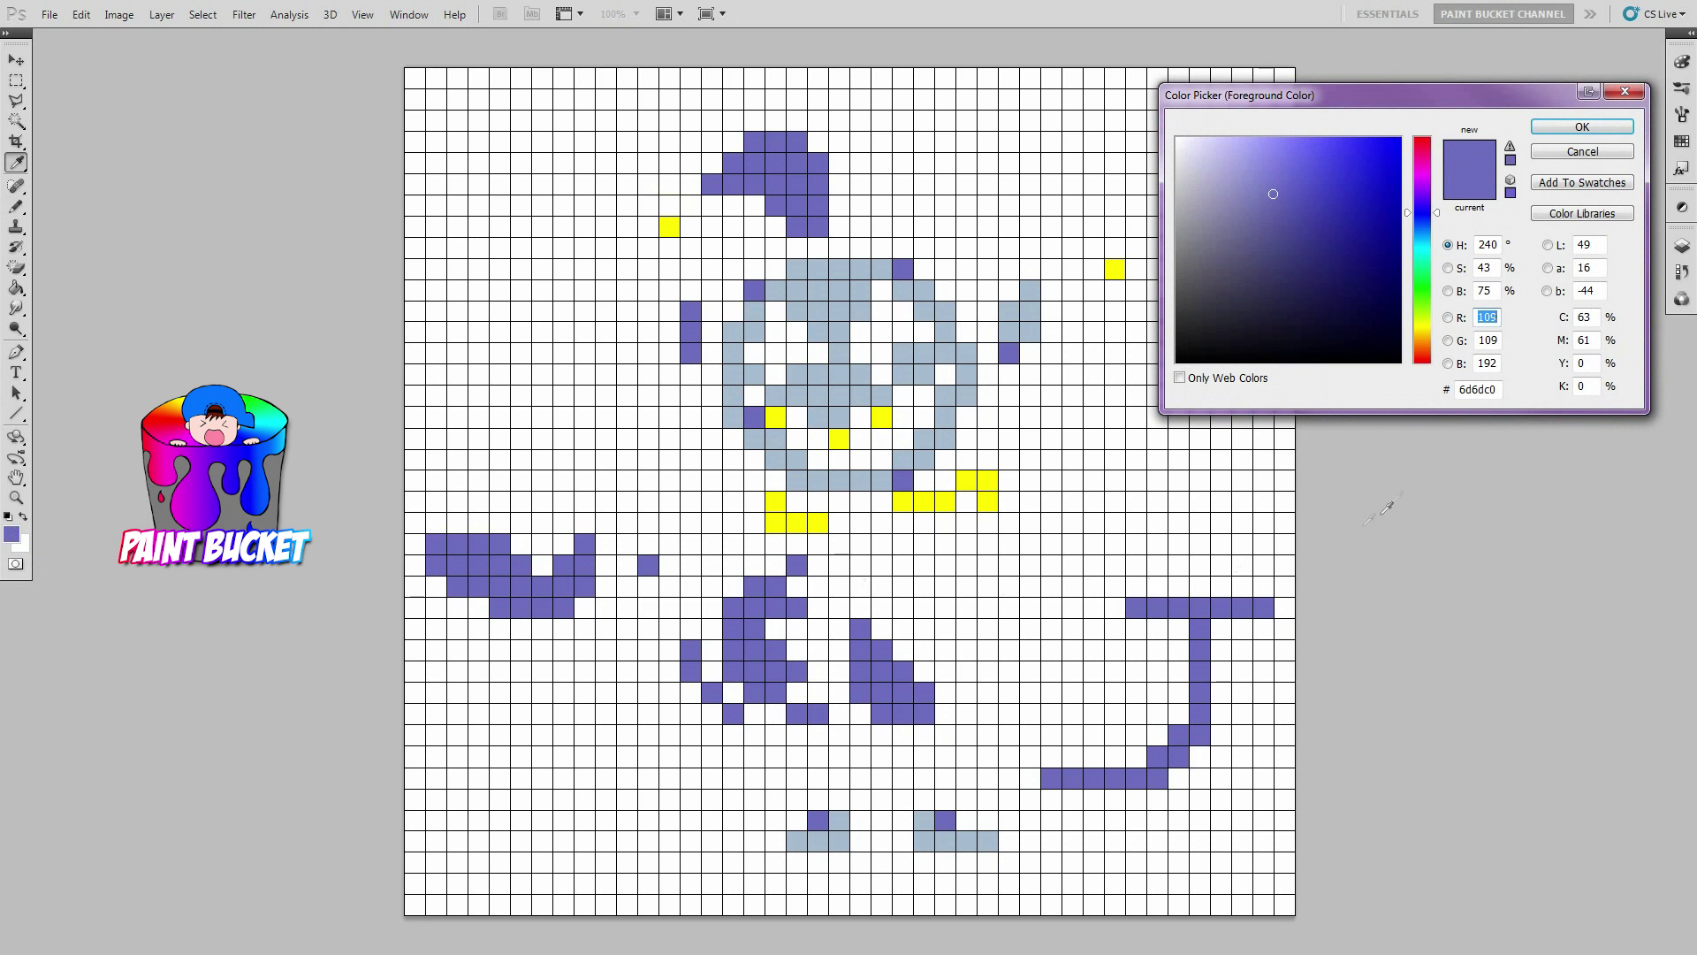
double_click(1494, 390)
text(b)
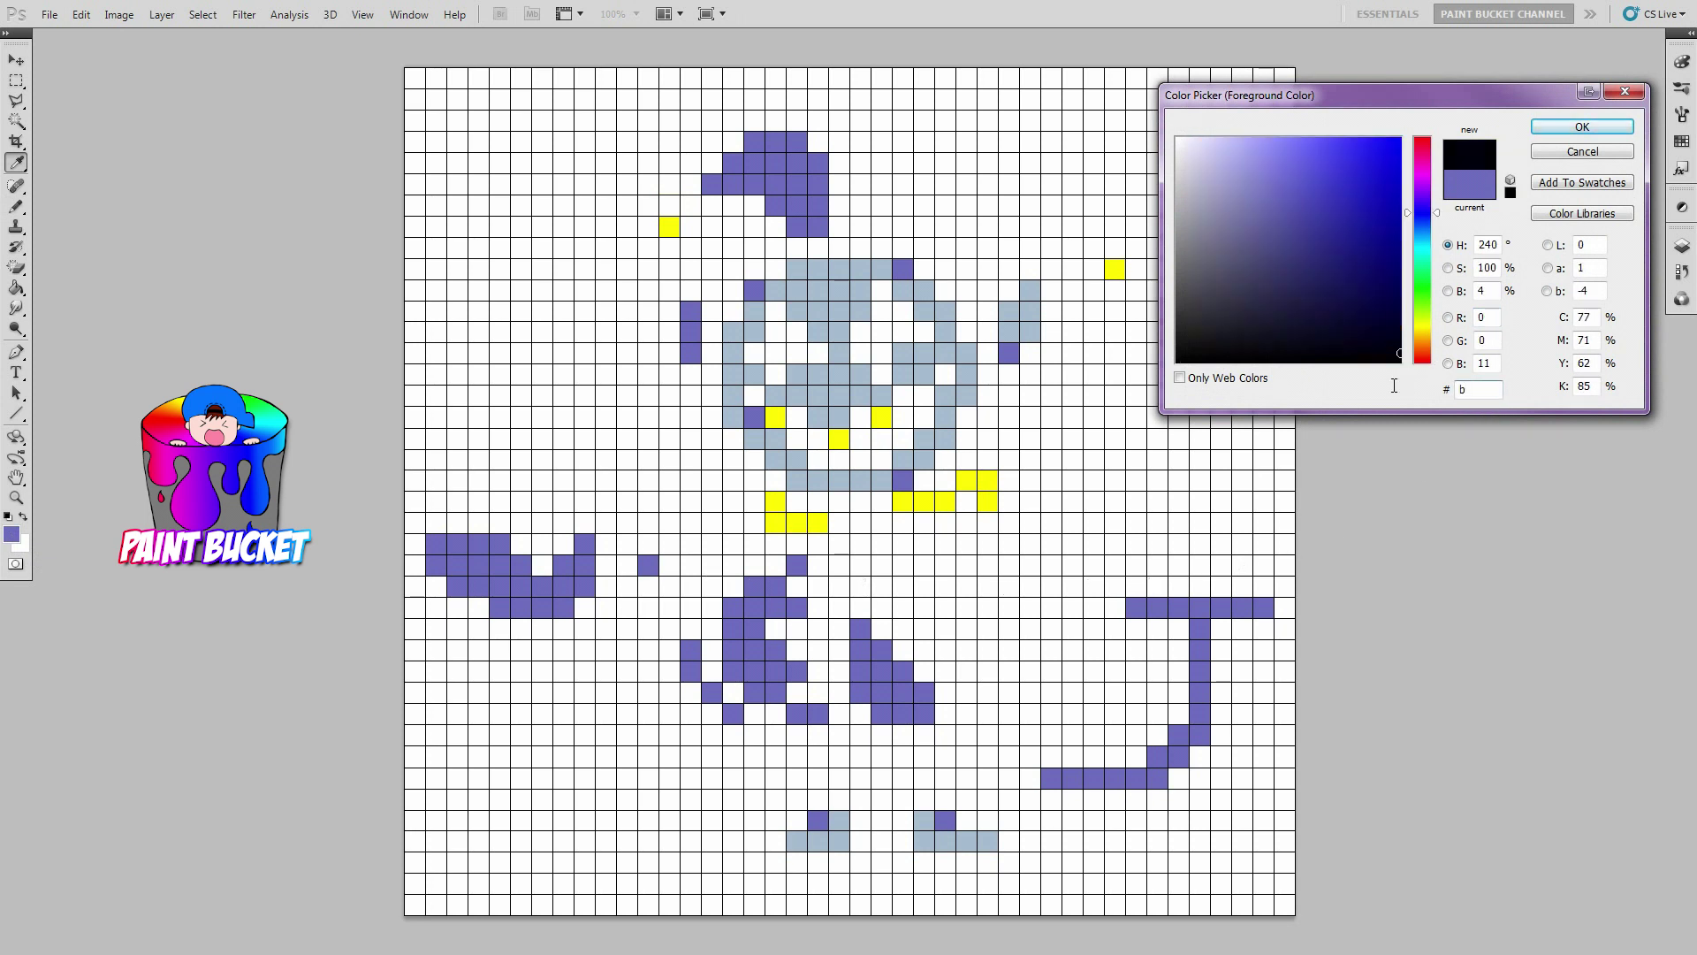
text(5e61d)
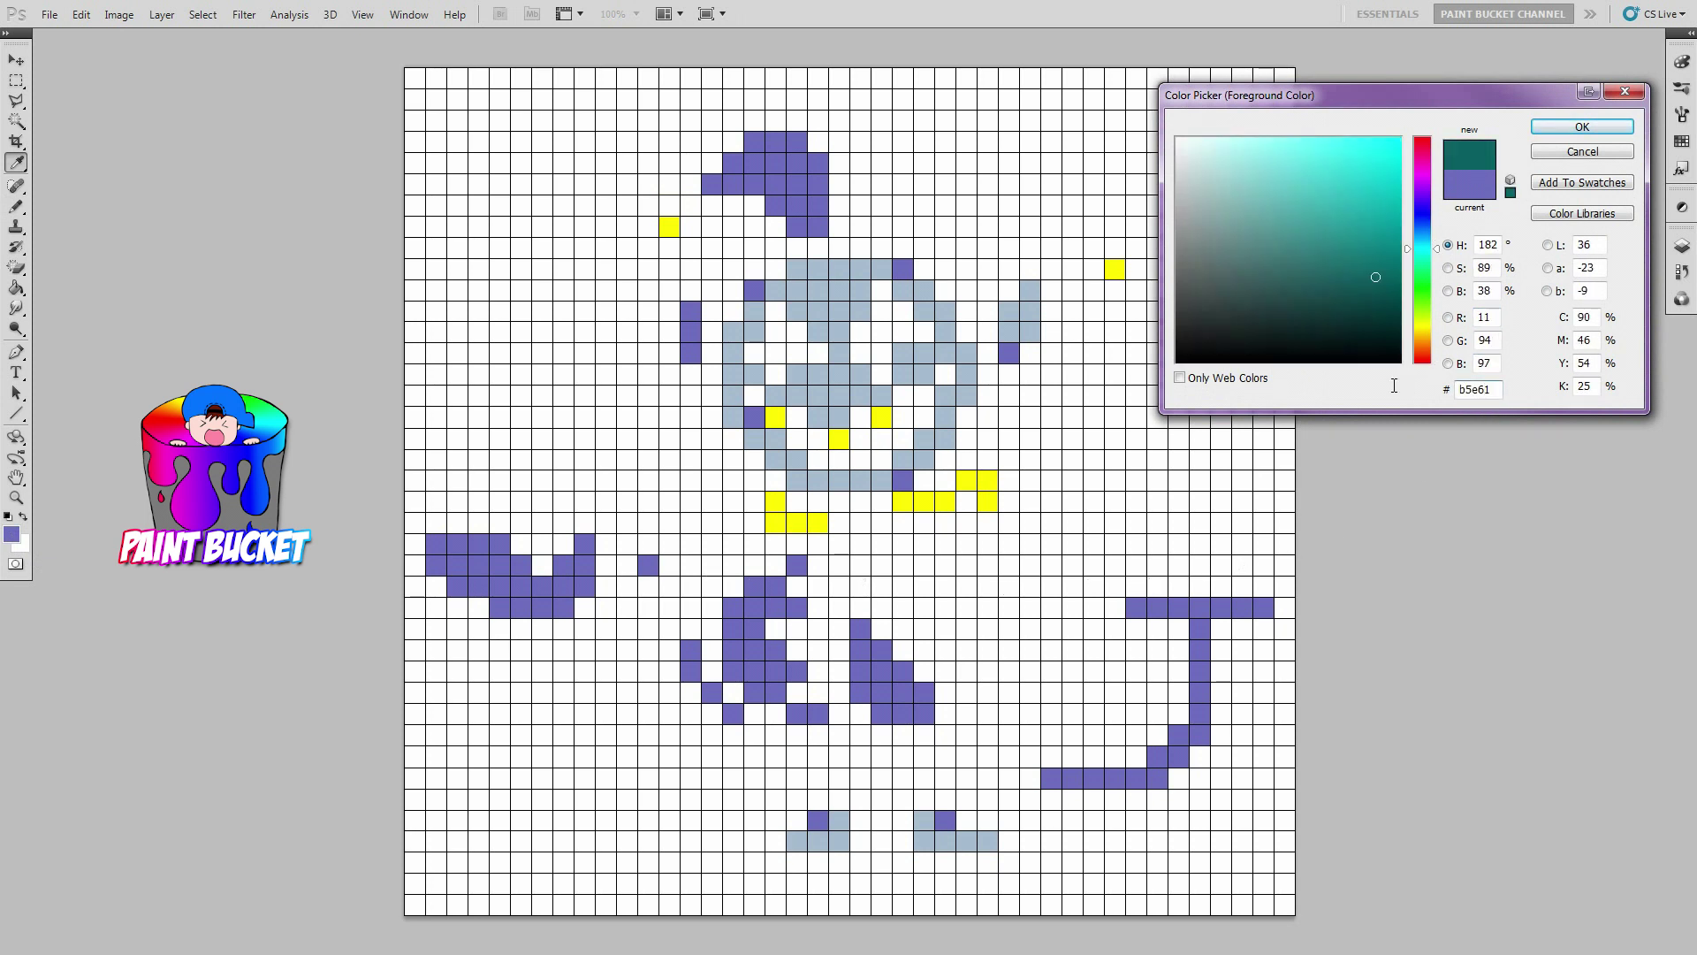
click(1582, 126)
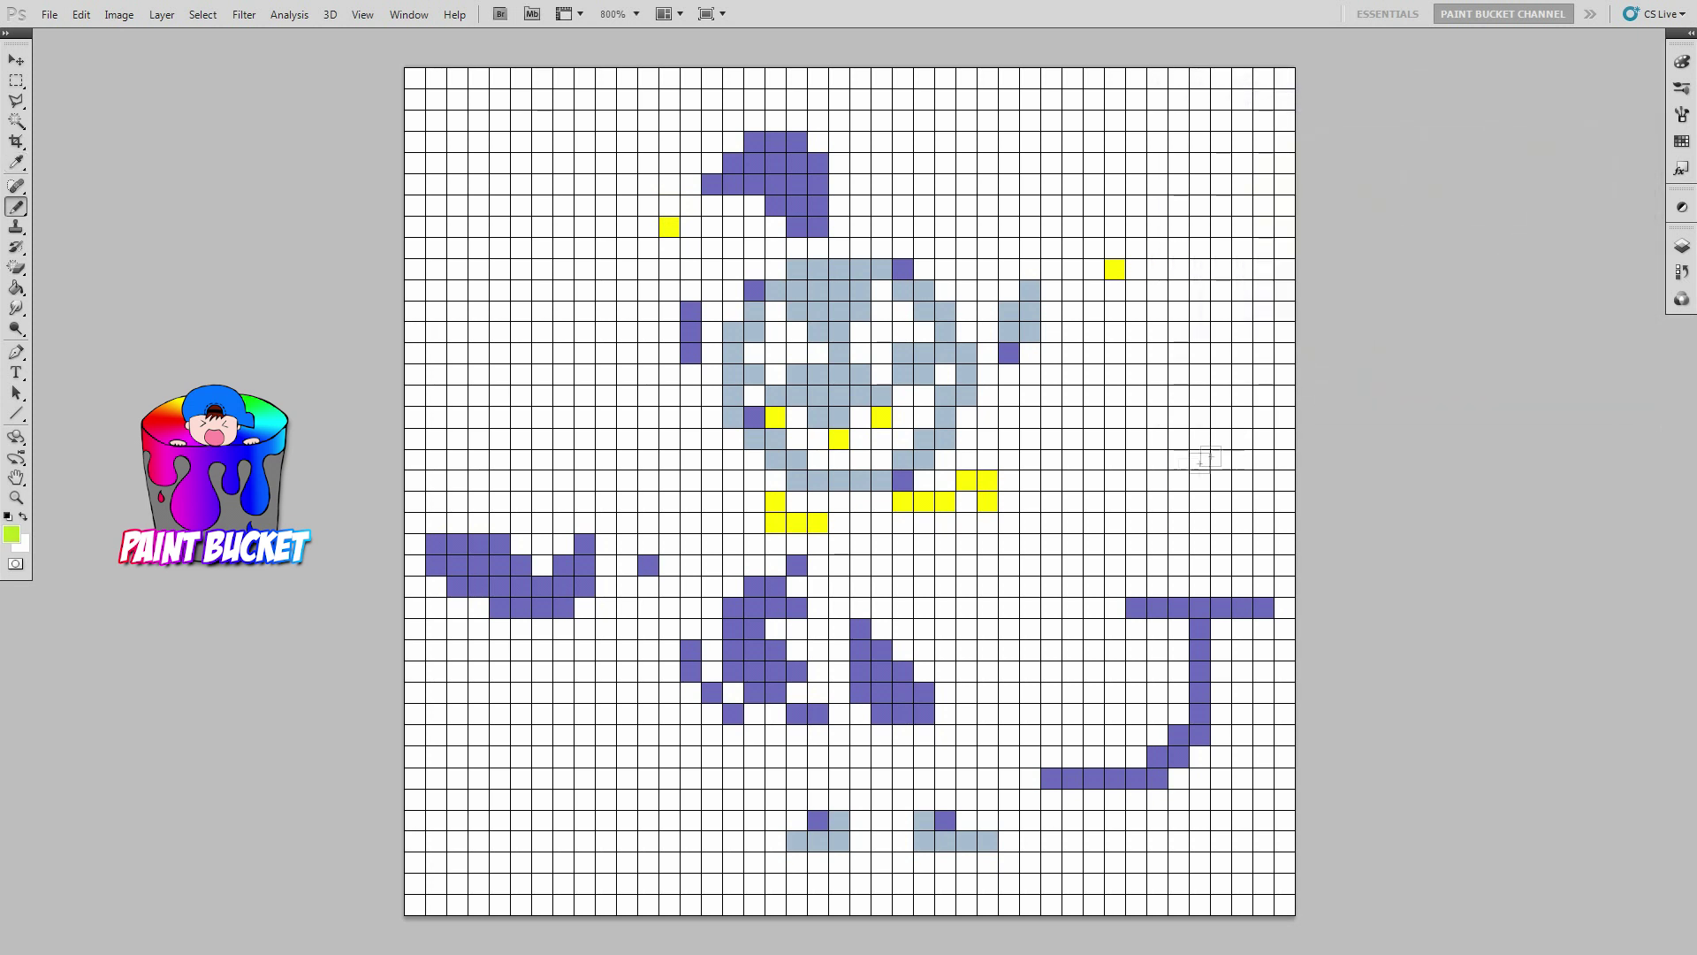
- Paint two-pixel lime green segments right of the yellow collar and beneath the chin between its yellow parts
click(1034, 481)
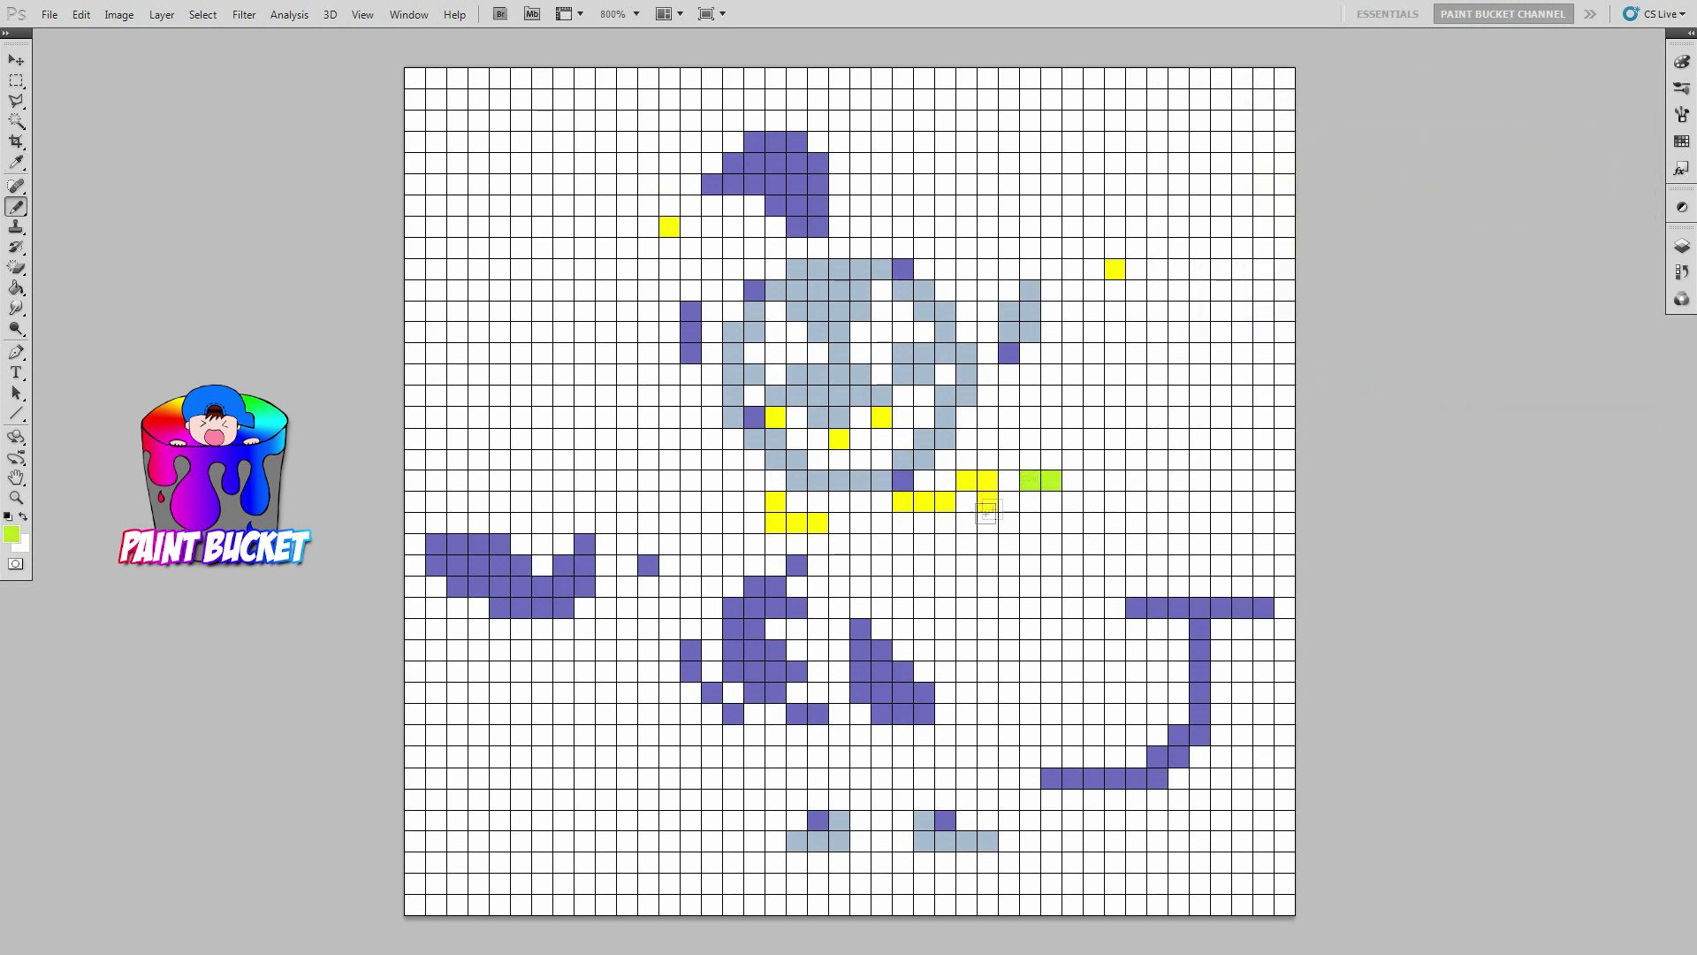
click(881, 522)
click(859, 522)
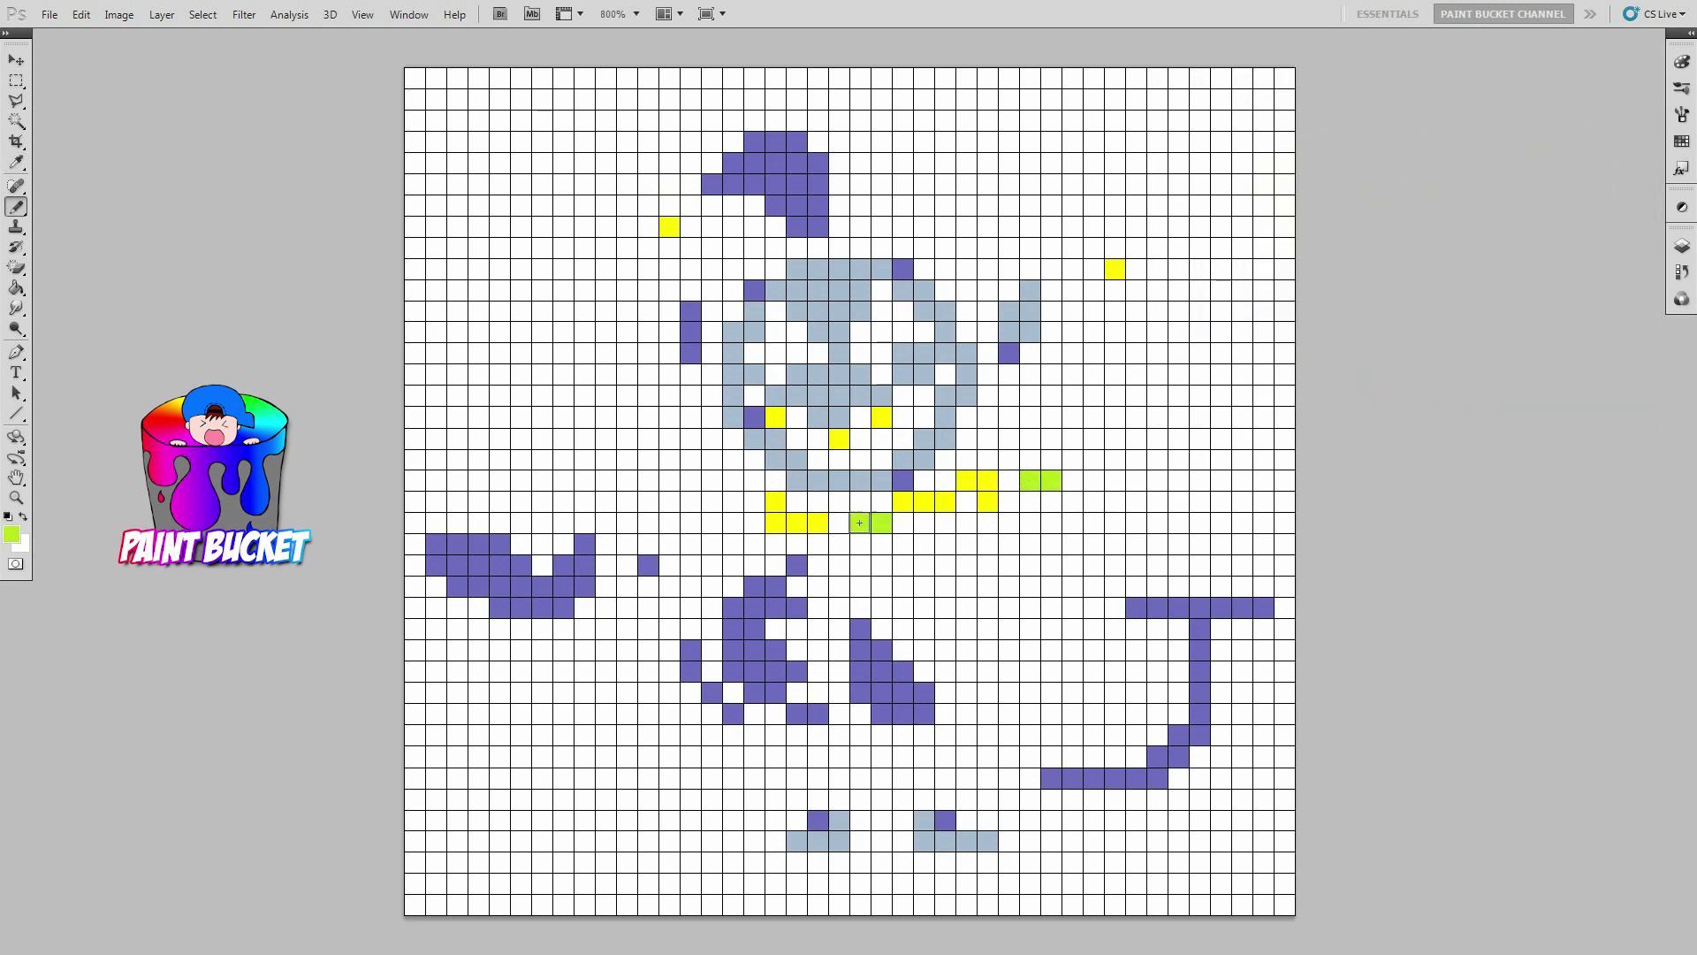
- Paint a five-pixel lime green collar point left of the yellow collar, with three pixels stacked and two extending outward
click(733, 460)
click(733, 481)
click(733, 501)
click(711, 482)
click(691, 481)
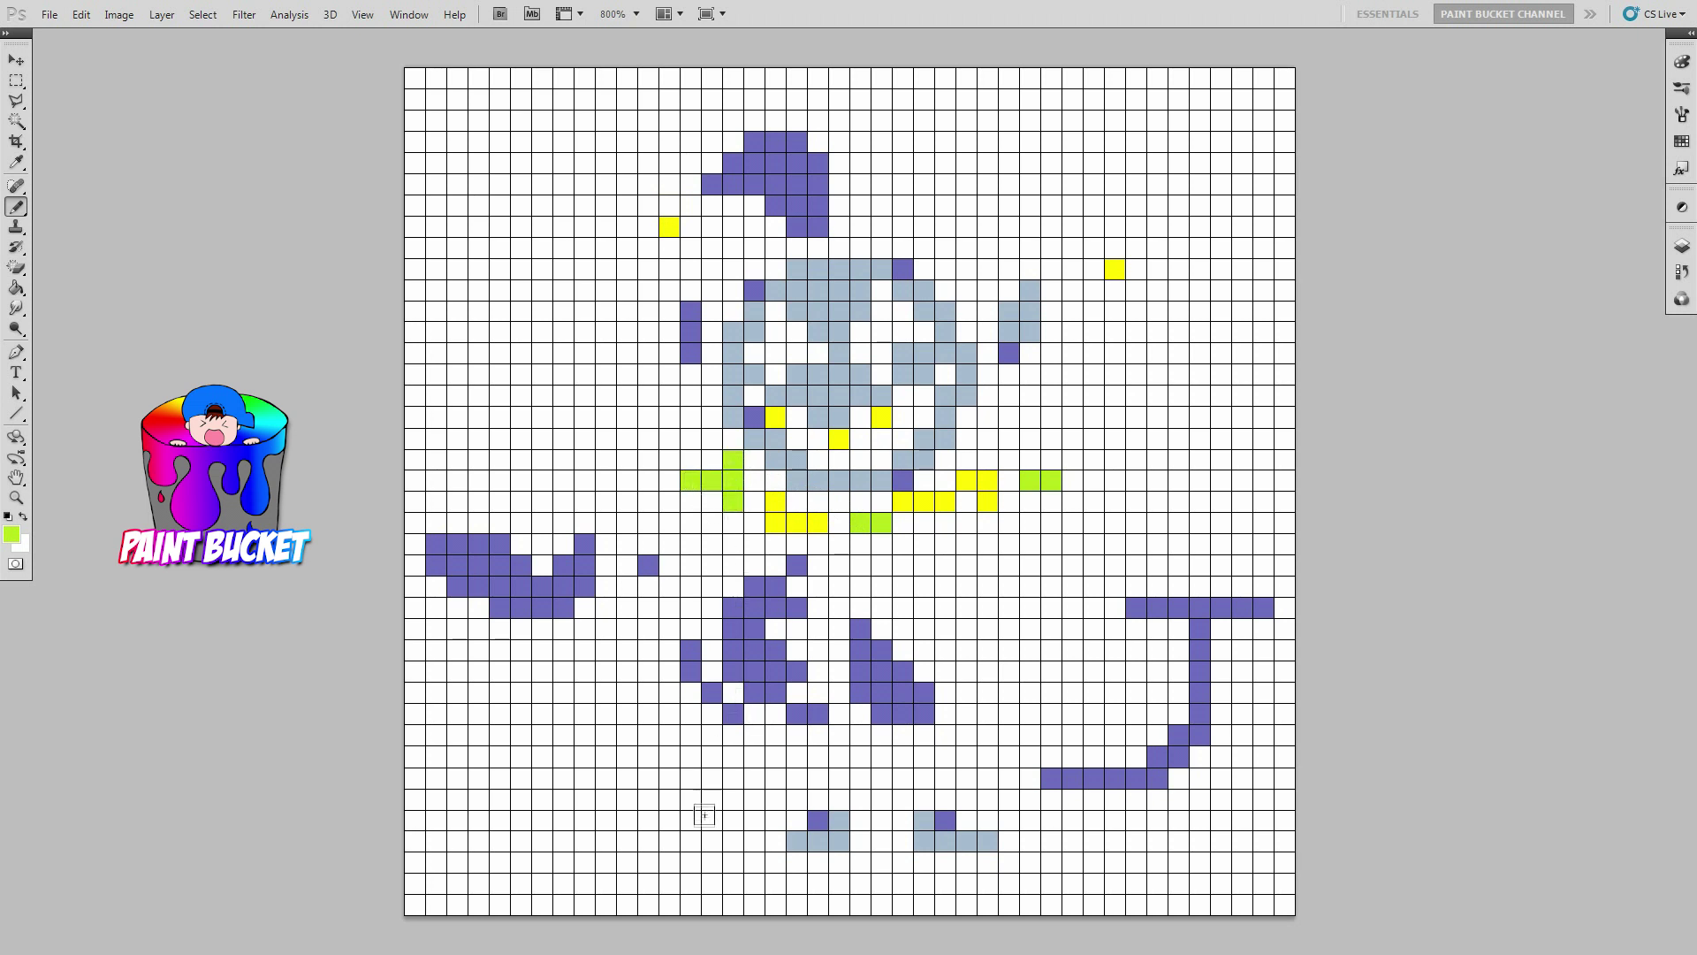
- Paint a lime green shoe block five pixels wide and two high, diagonally below the left foot's outer end
click(692, 865)
click(691, 884)
click(711, 884)
click(712, 863)
click(733, 884)
click(754, 883)
click(755, 862)
click(775, 883)
- Paint a matching five-by-two-pixel lime green shoe block diagonally below the right foot's outer end
click(1008, 862)
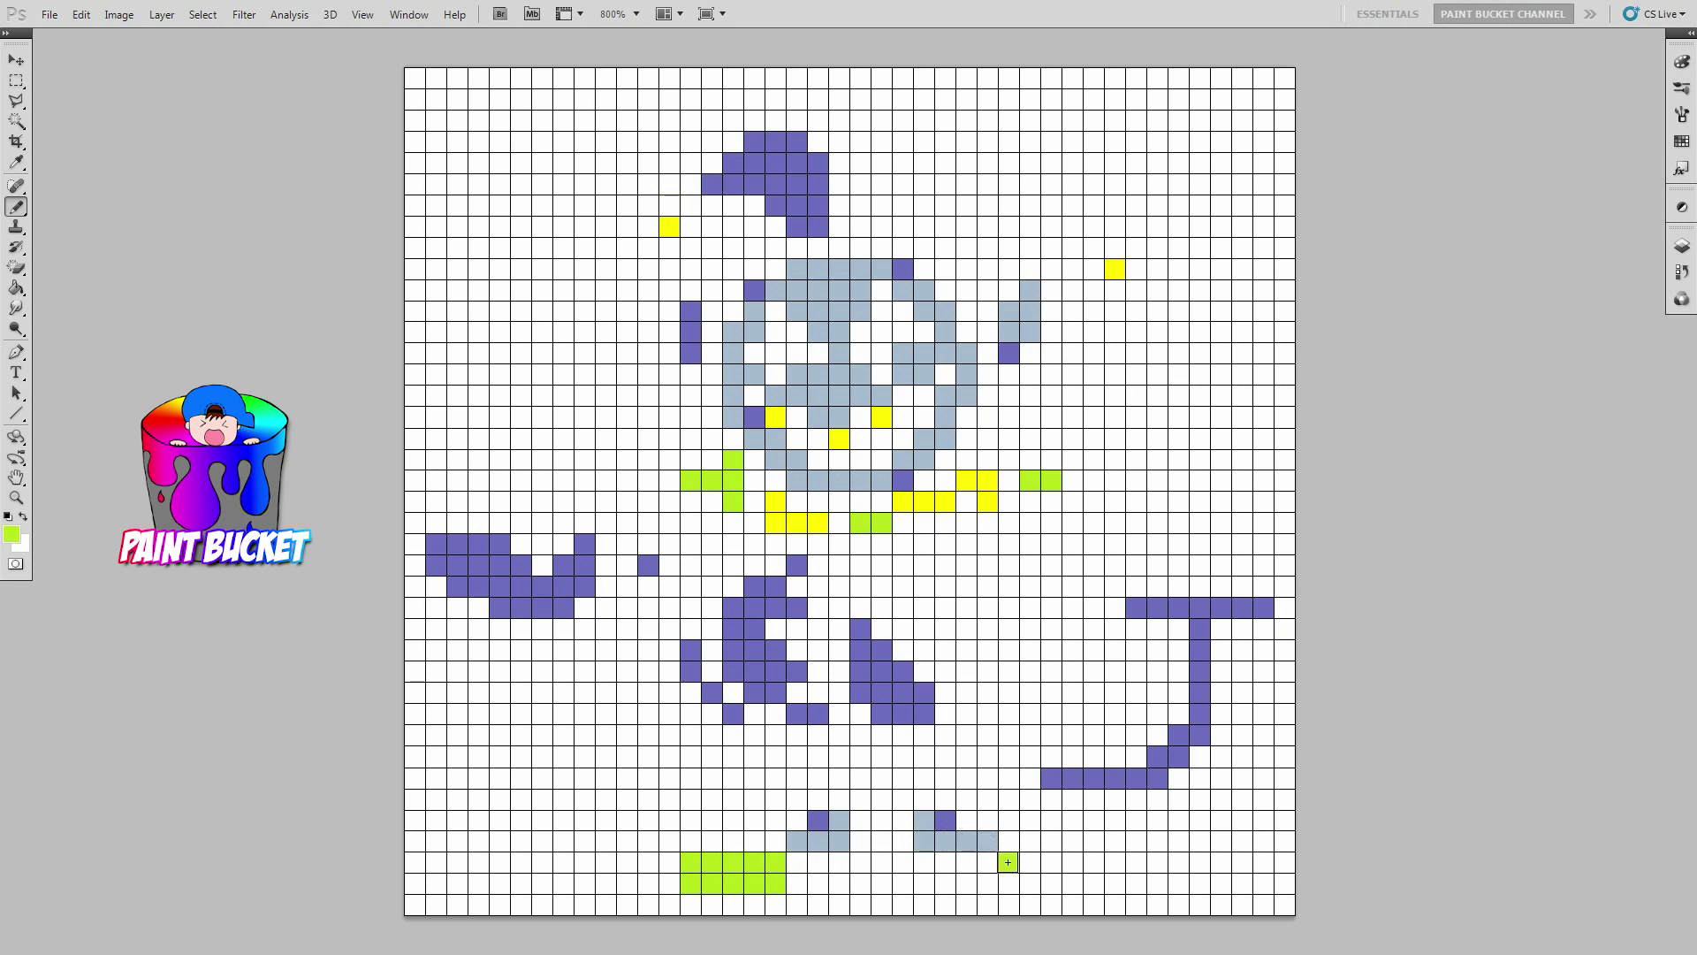
click(1008, 884)
click(1031, 865)
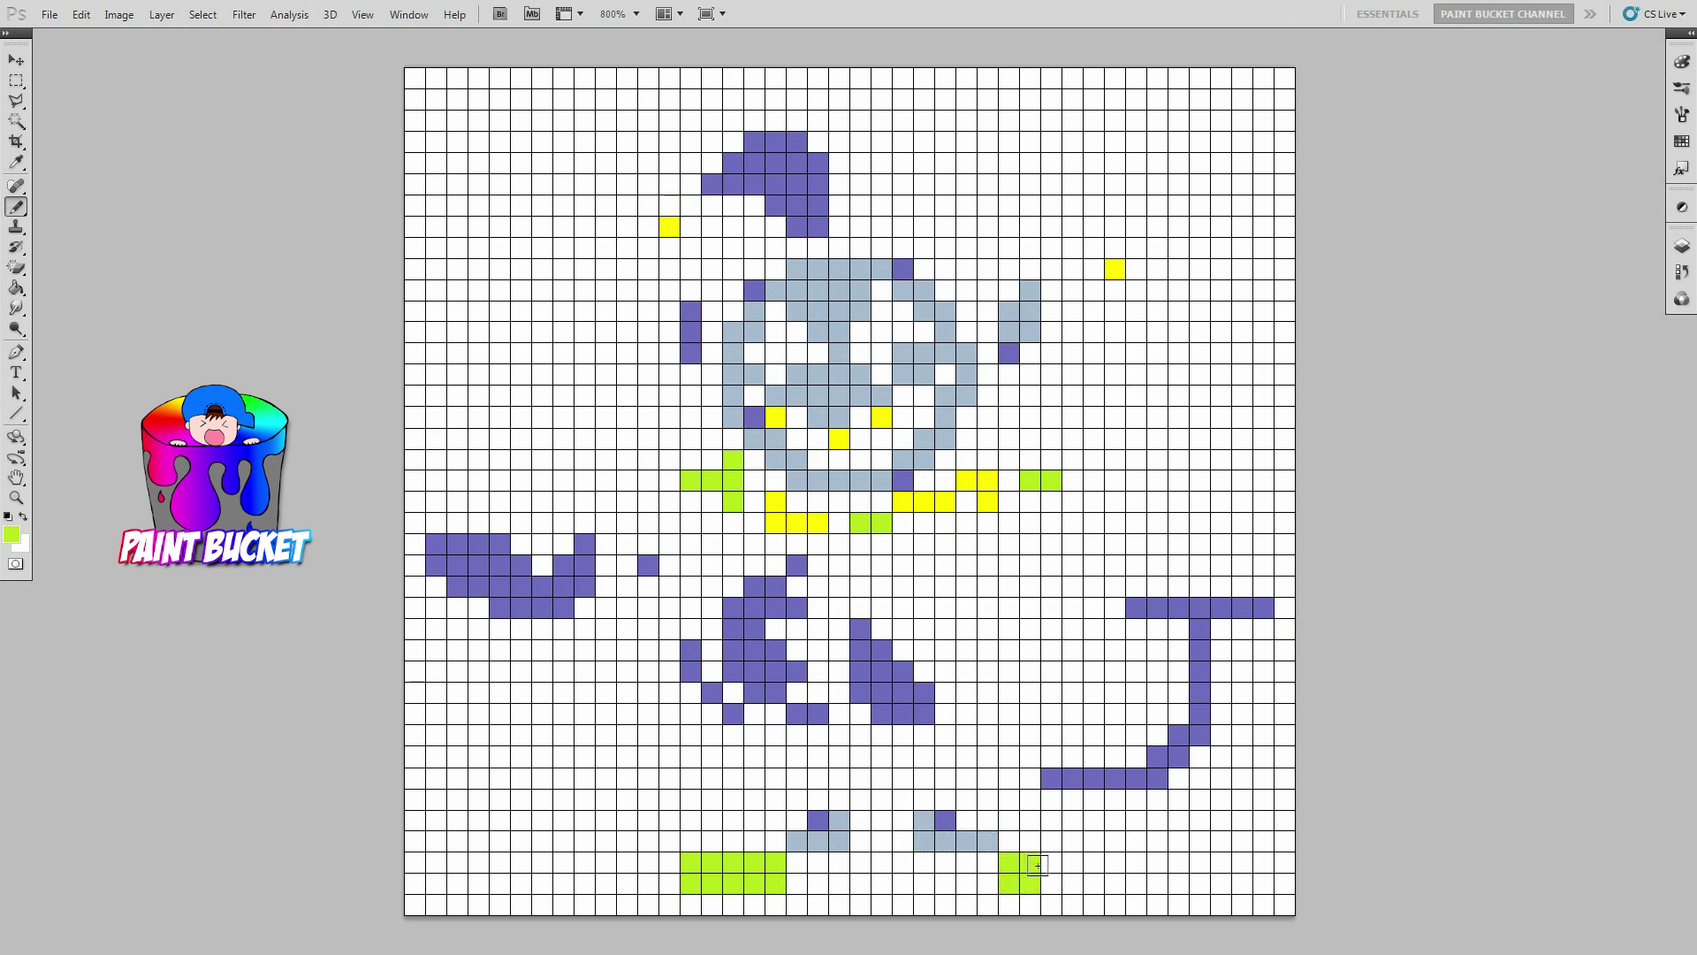
click(1052, 885)
click(1072, 883)
click(1071, 862)
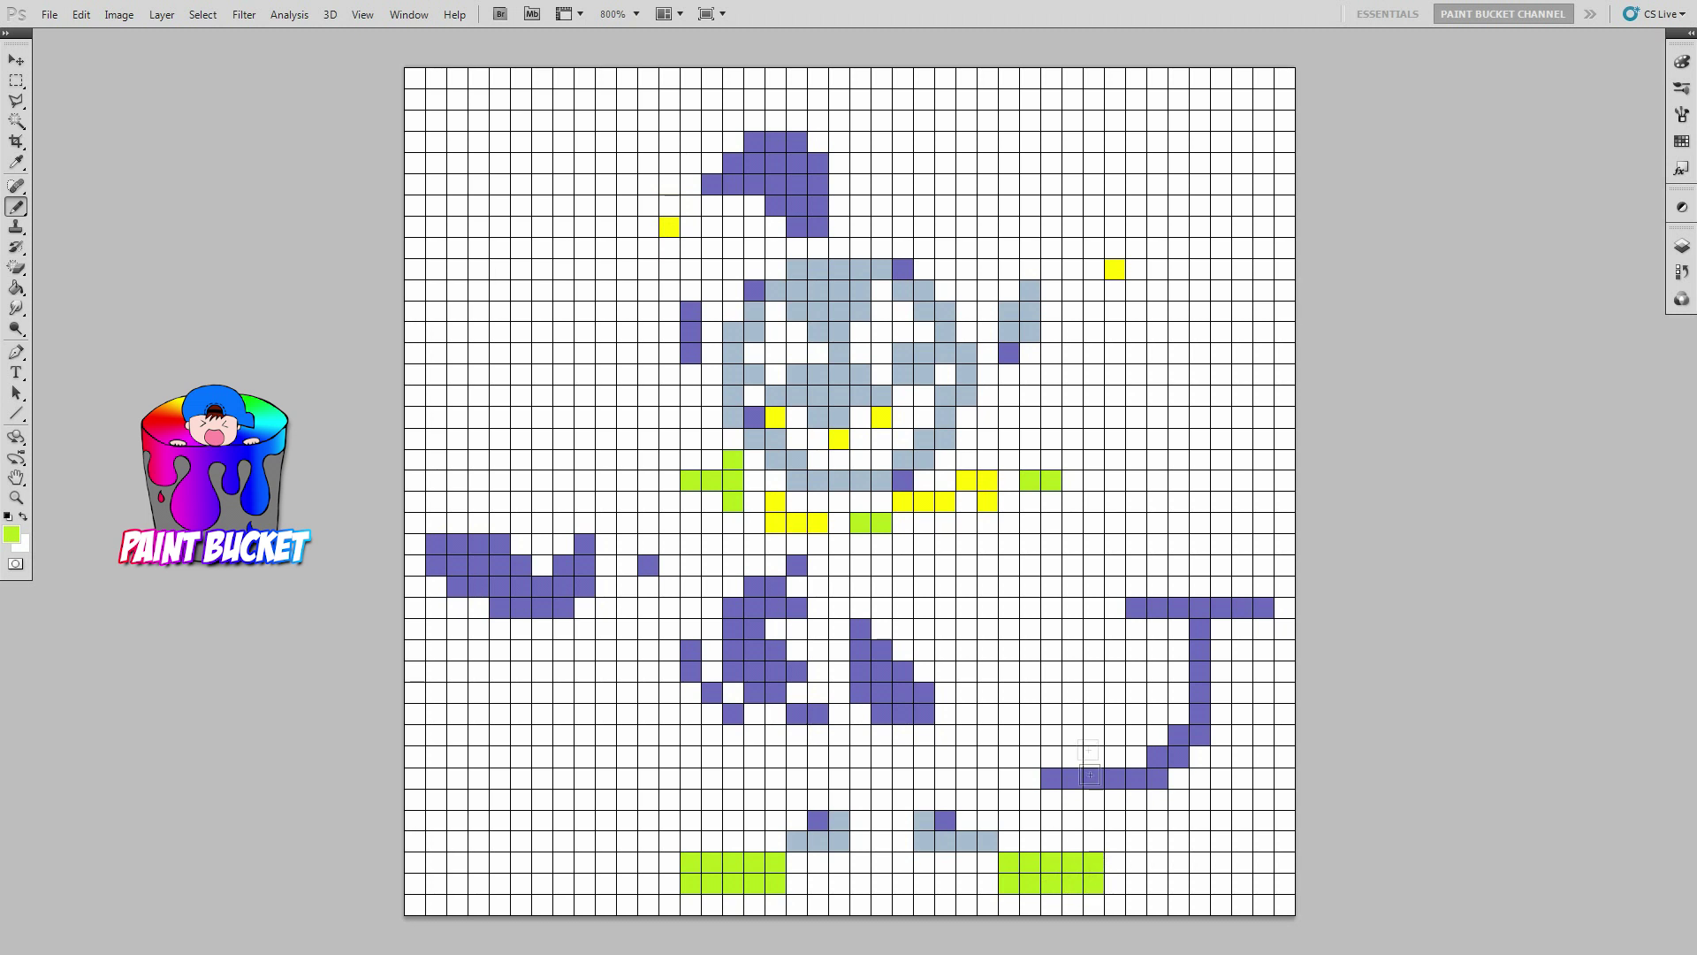
- Set the foreground color to 5050b4 and paint one pixel right of the purple robe patch and two stacked pixels at the tail's left end
click(11, 534)
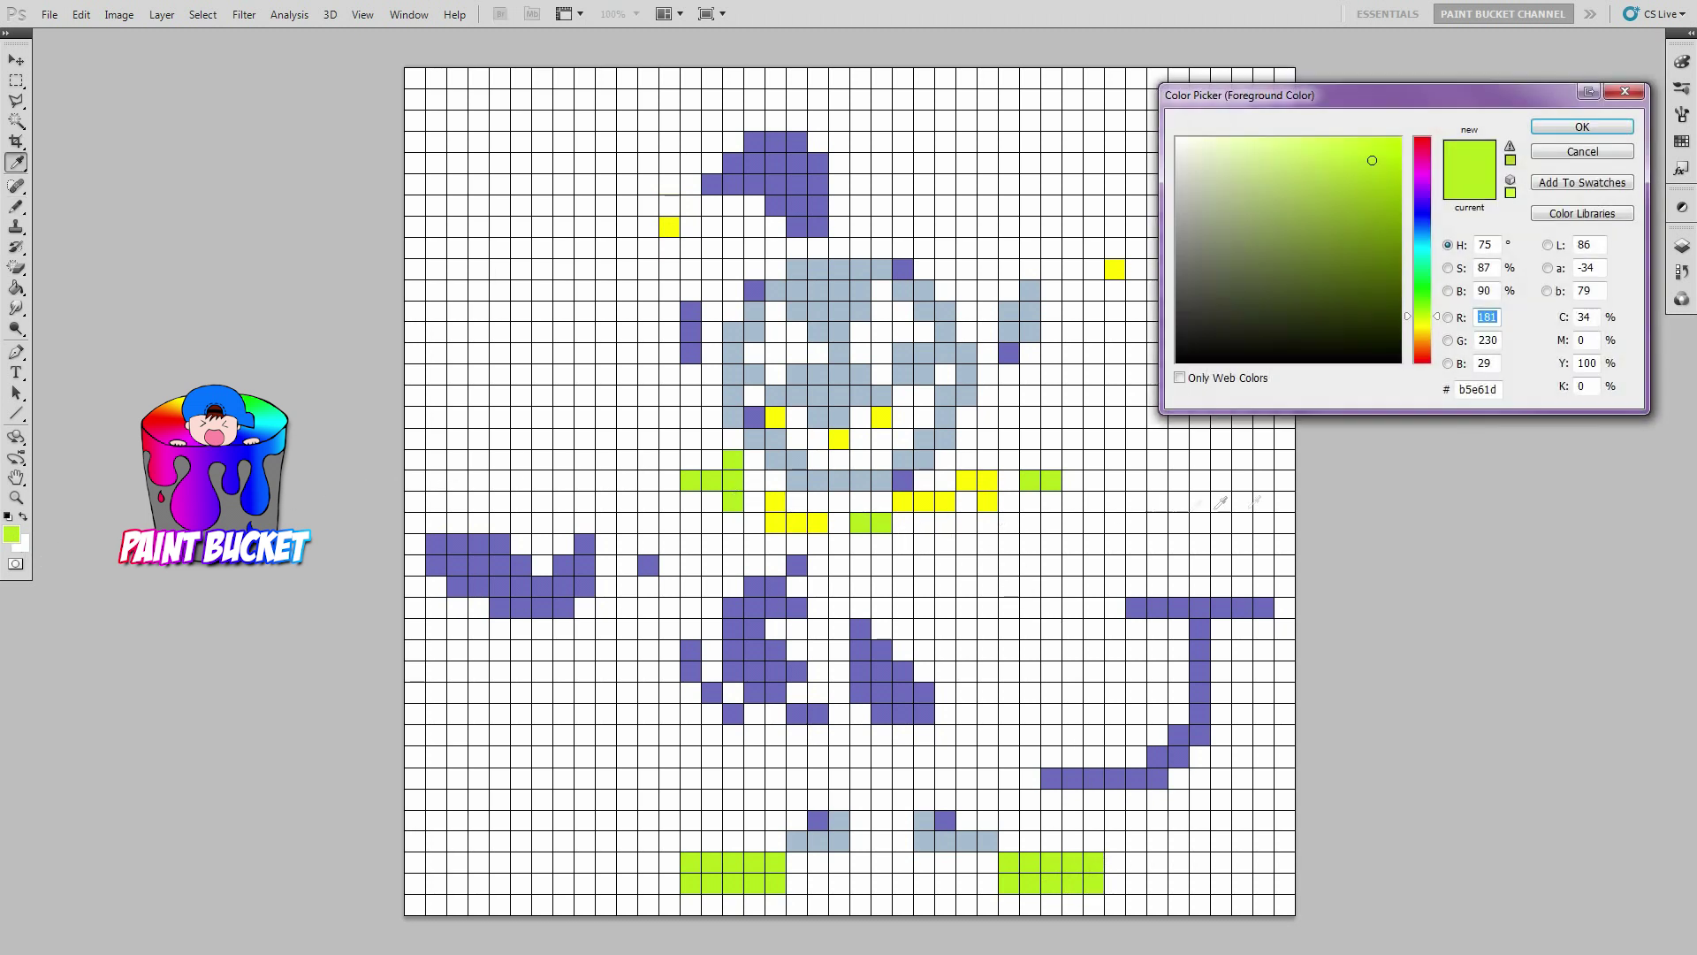
double_click(1478, 389)
key(BackSpace)
text(5)
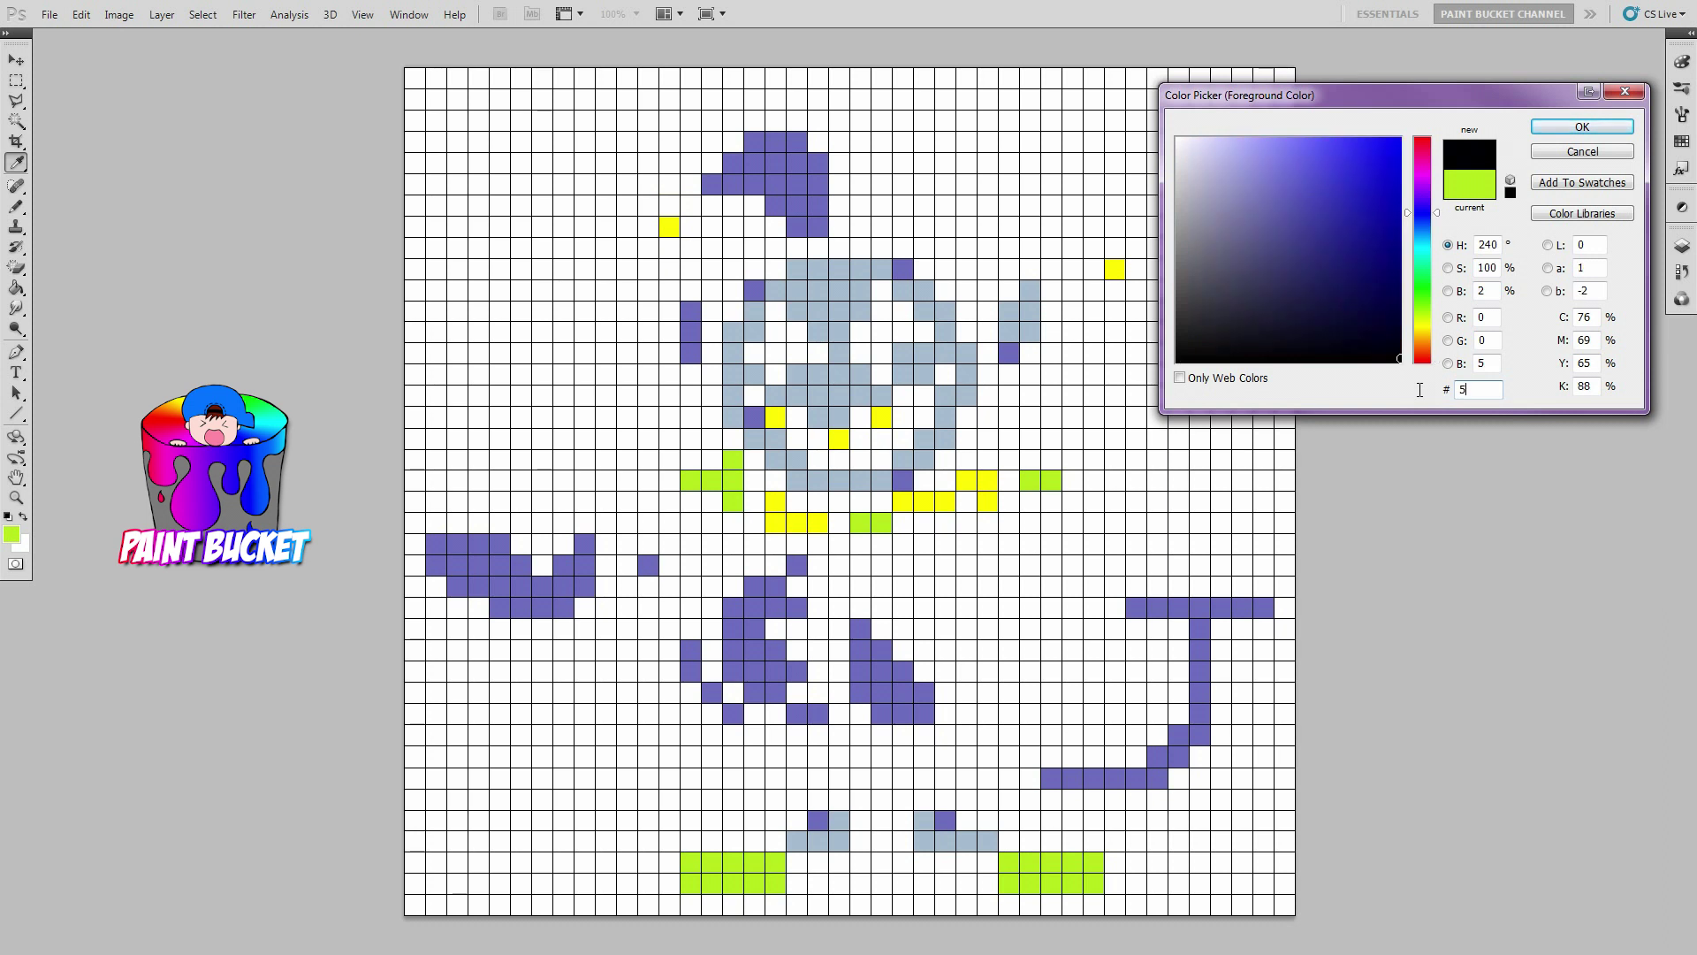
text(050b4)
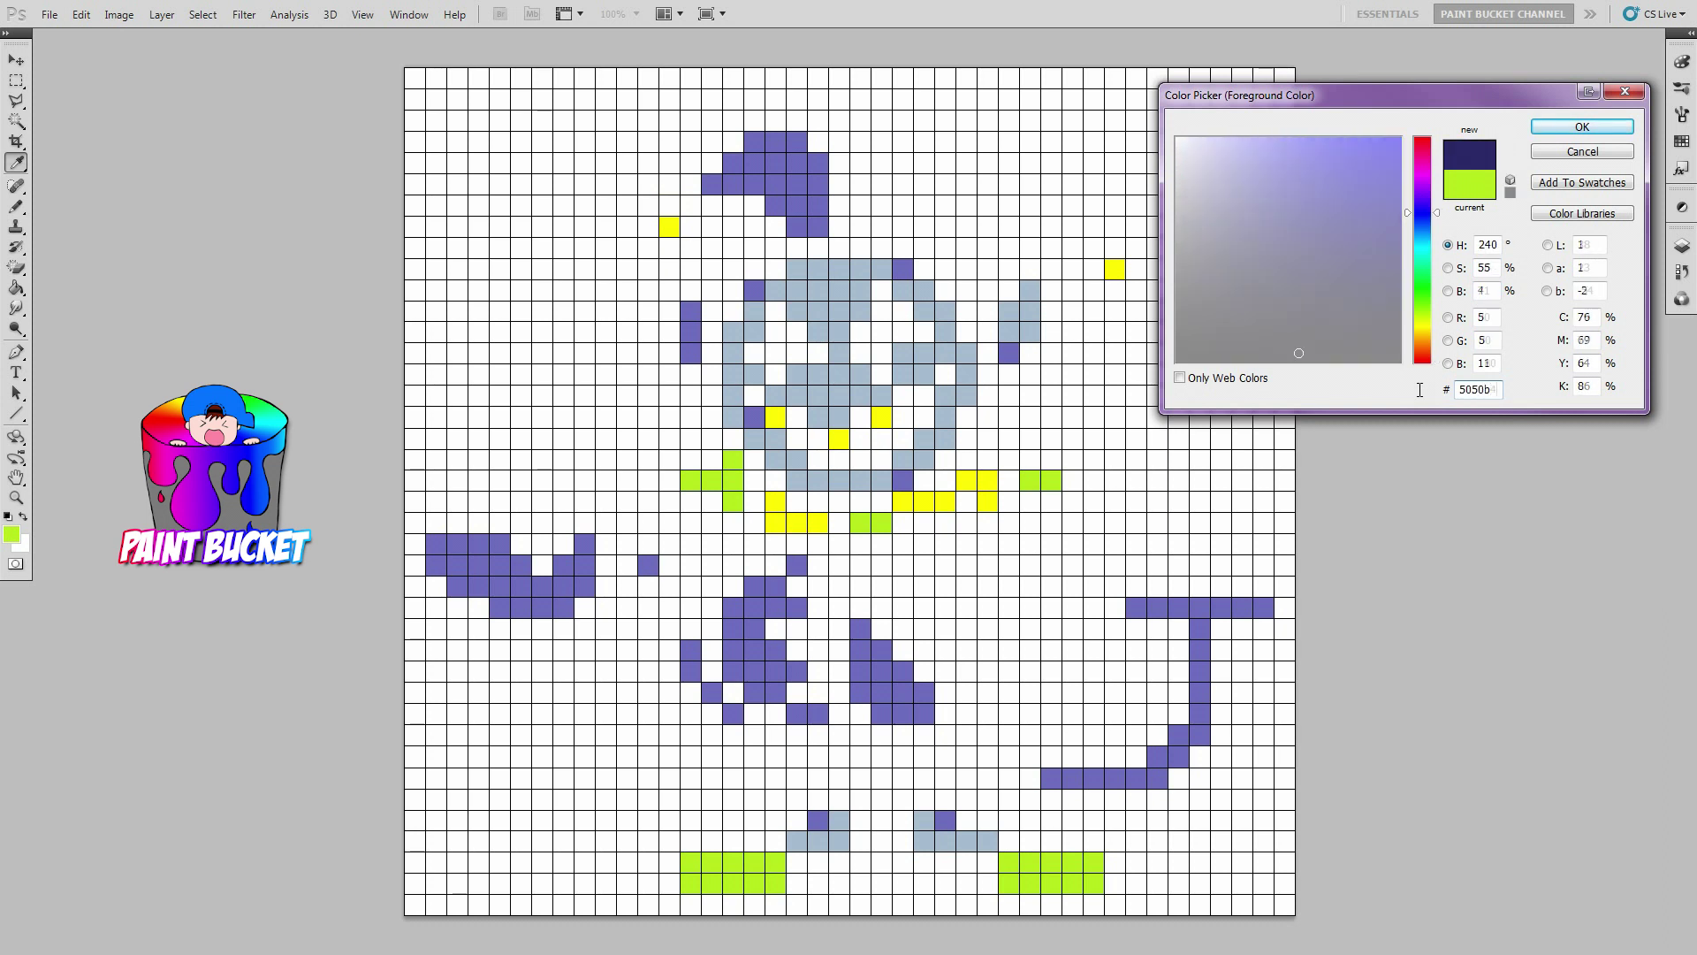
click(1567, 128)
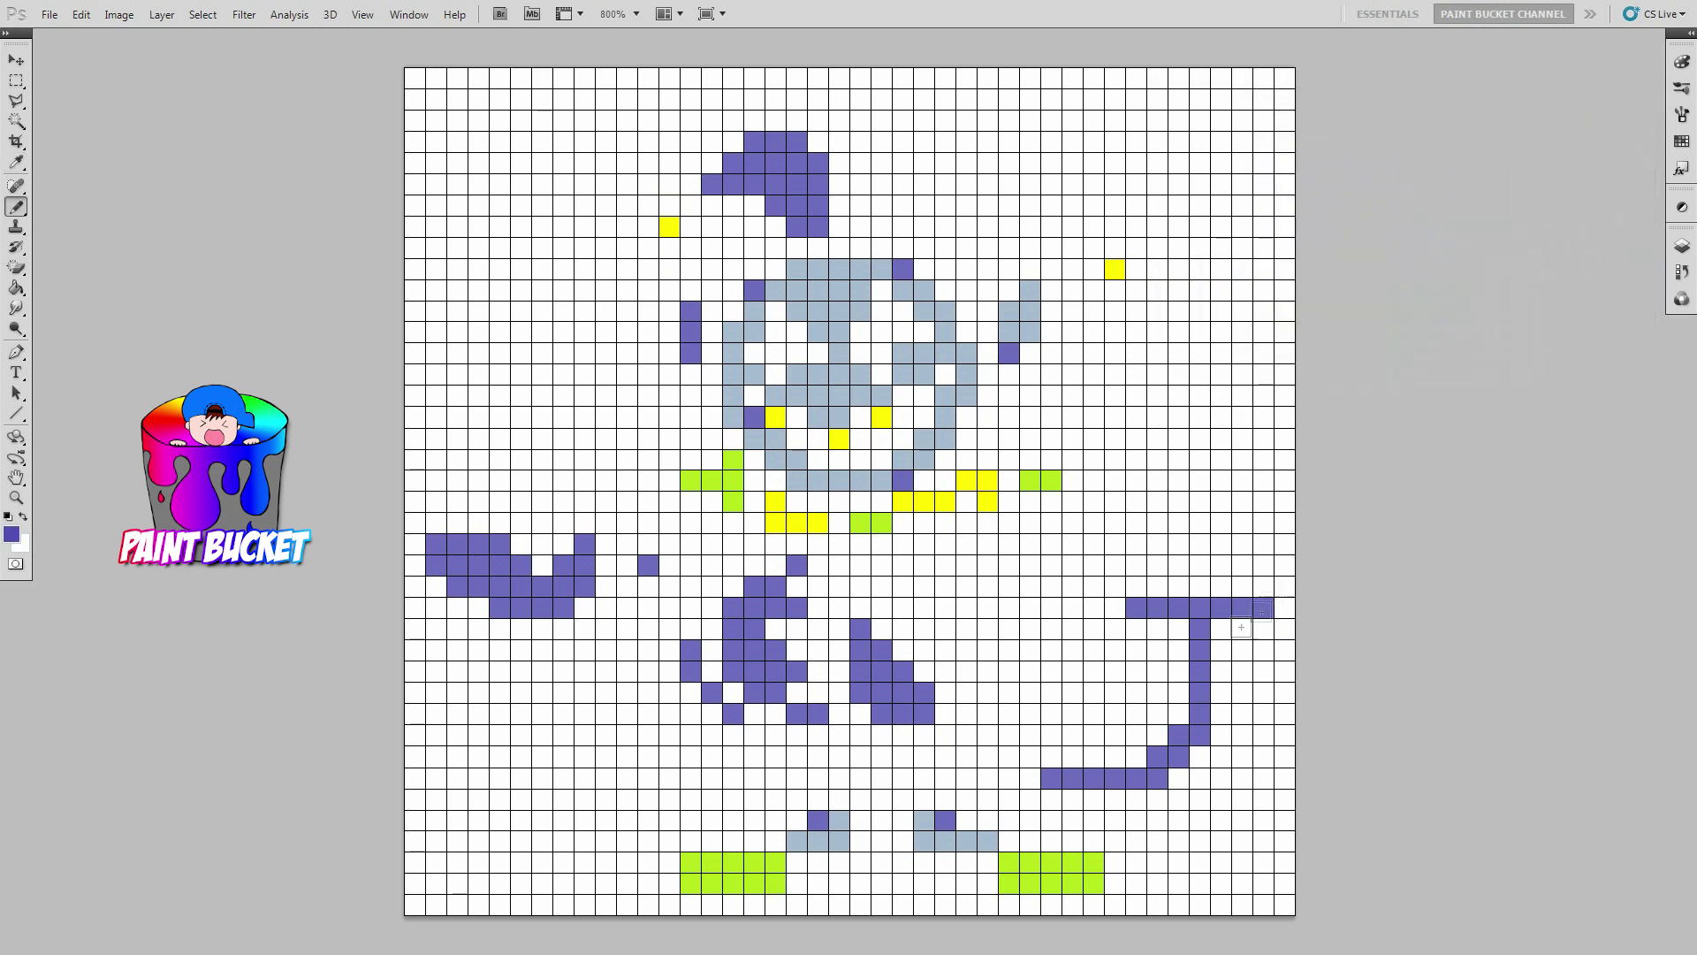
click(968, 712)
drag(1027, 732, 1030, 756)
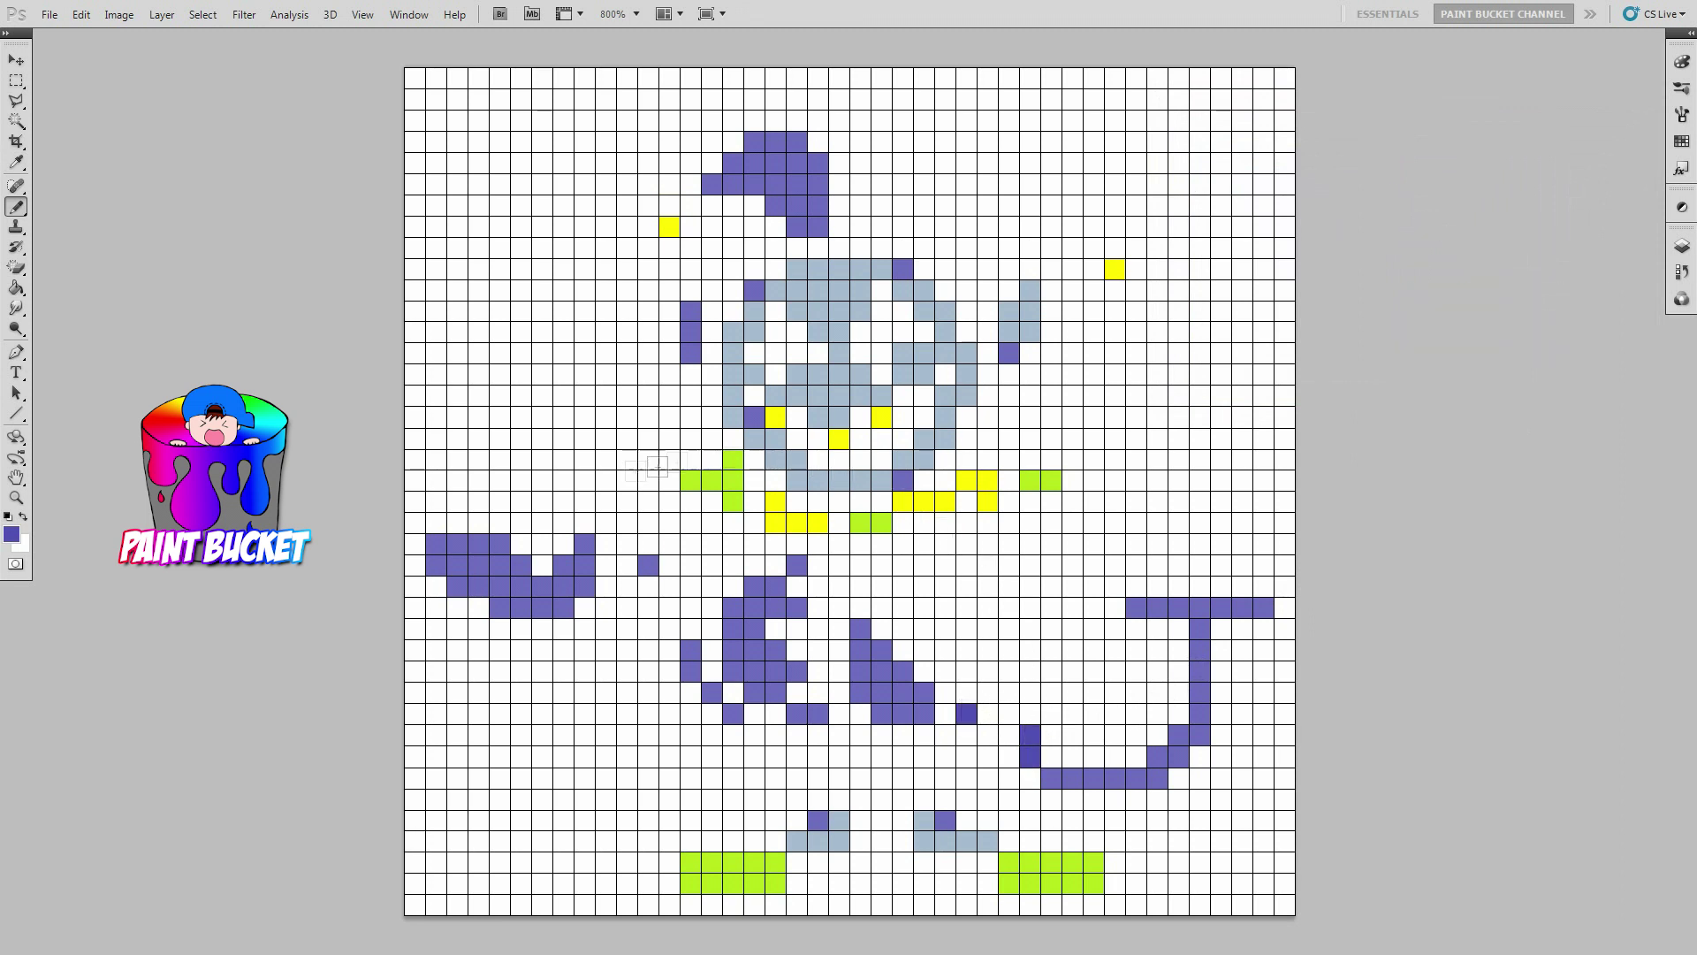
- Set the foreground color to black, 000000
click(13, 535)
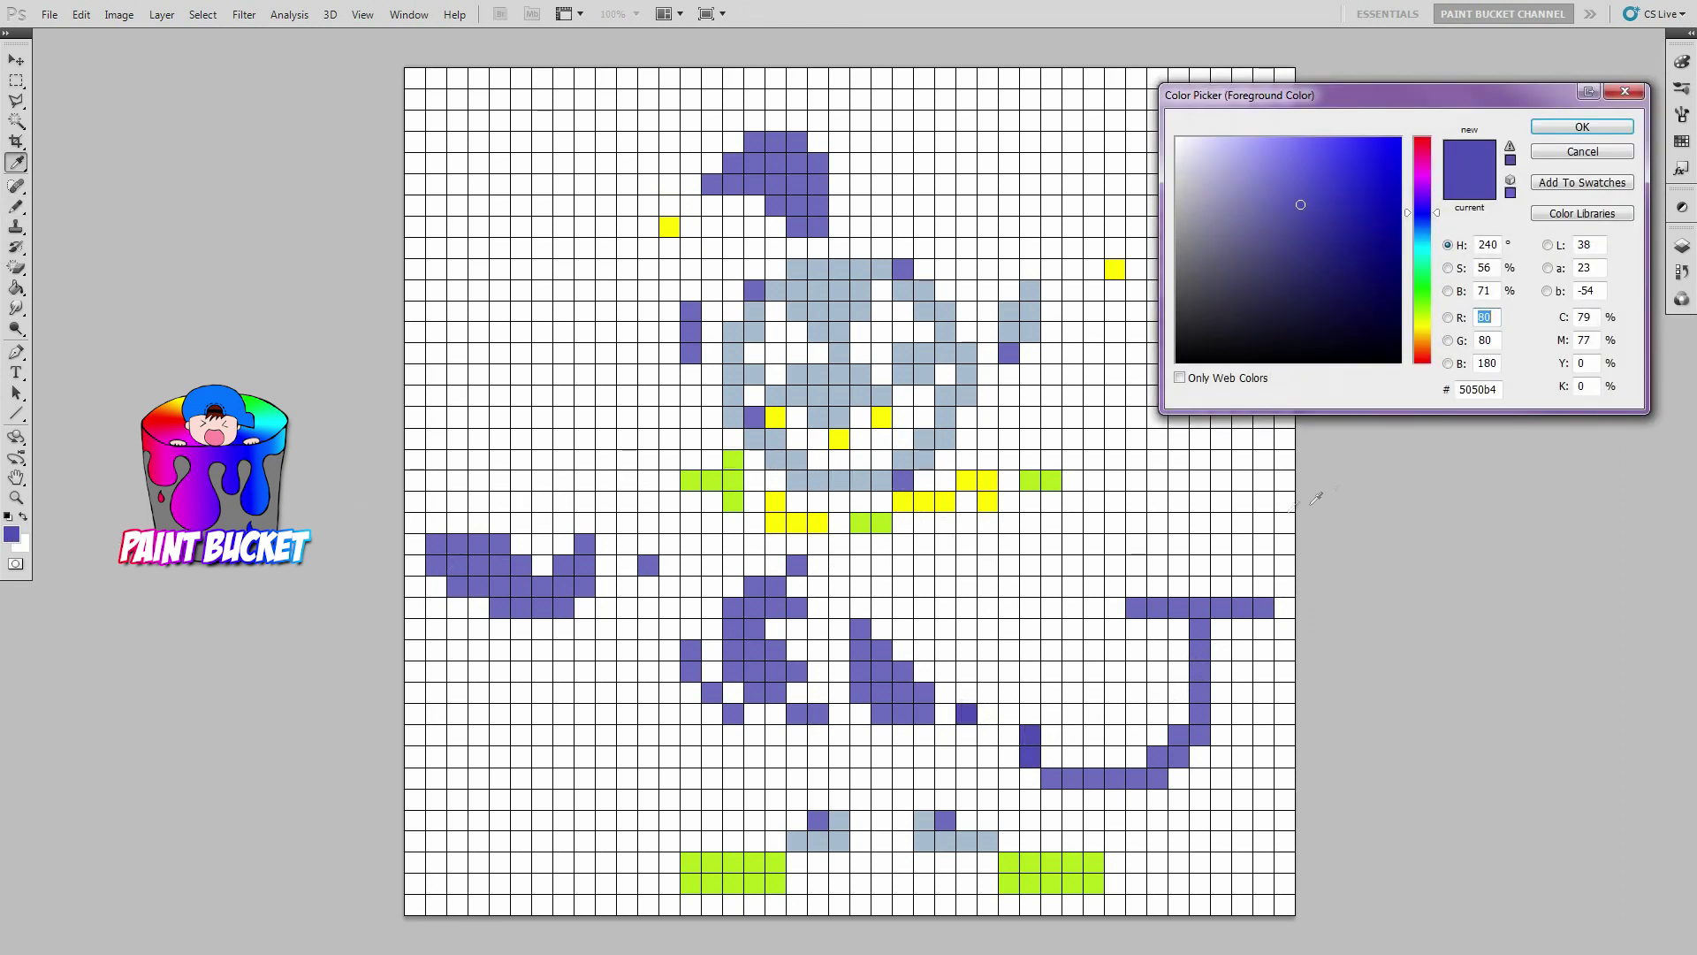
double_click(1490, 389)
key(BackSpace)
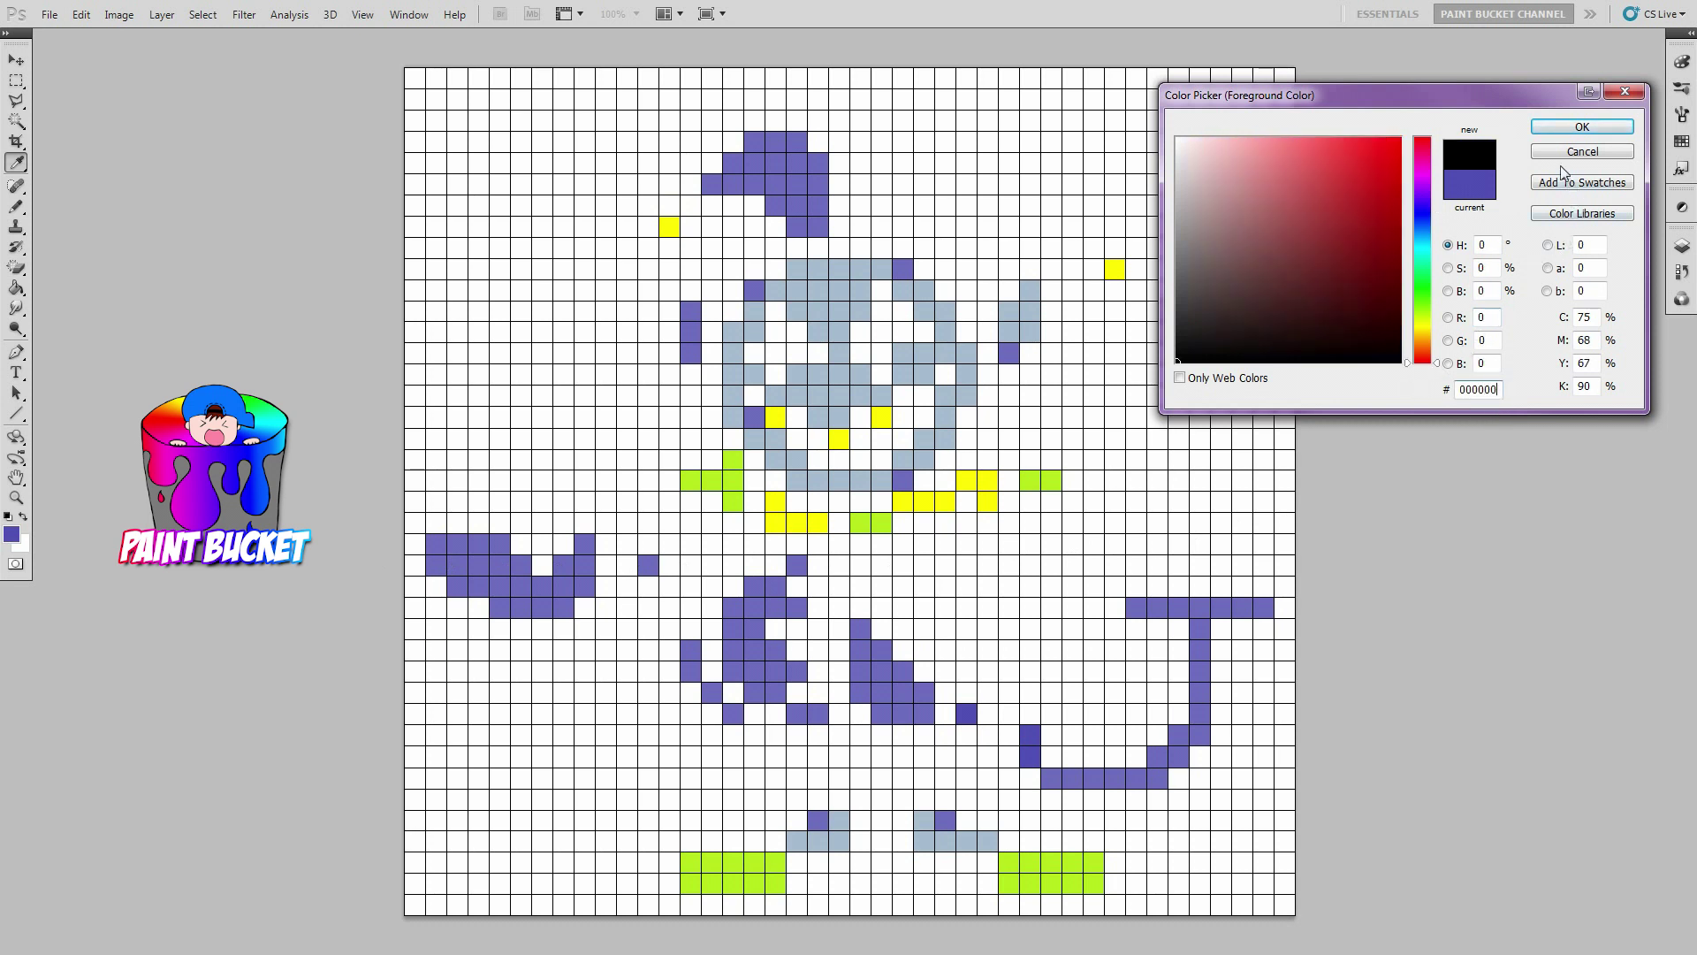
click(1558, 129)
- Paint the hat's large right lobe solid black, tapering down to a black outline around the right yellow bell
mouse_move(945, 81)
mouse_down()
mouse_move(1008, 99)
mouse_move(894, 104)
mouse_move(891, 124)
mouse_move(914, 126)
mouse_up()
mouse_move(928, 122)
mouse_down()
mouse_move(1030, 120)
mouse_move(1053, 138)
mouse_move(860, 142)
mouse_move(841, 162)
mouse_move(1071, 164)
mouse_move(1075, 184)
mouse_move(840, 183)
mouse_move(857, 207)
mouse_move(1101, 209)
mouse_move(1095, 226)
mouse_move(840, 229)
mouse_move(838, 246)
mouse_move(1091, 252)
mouse_move(1129, 282)
mouse_move(1093, 268)
mouse_up()
- Outline the top of the purple hat lobe in black, stepping down from its peak to the left yellow bell
click(818, 141)
click(796, 120)
click(753, 123)
click(713, 162)
click(691, 184)
click(671, 205)
click(650, 226)
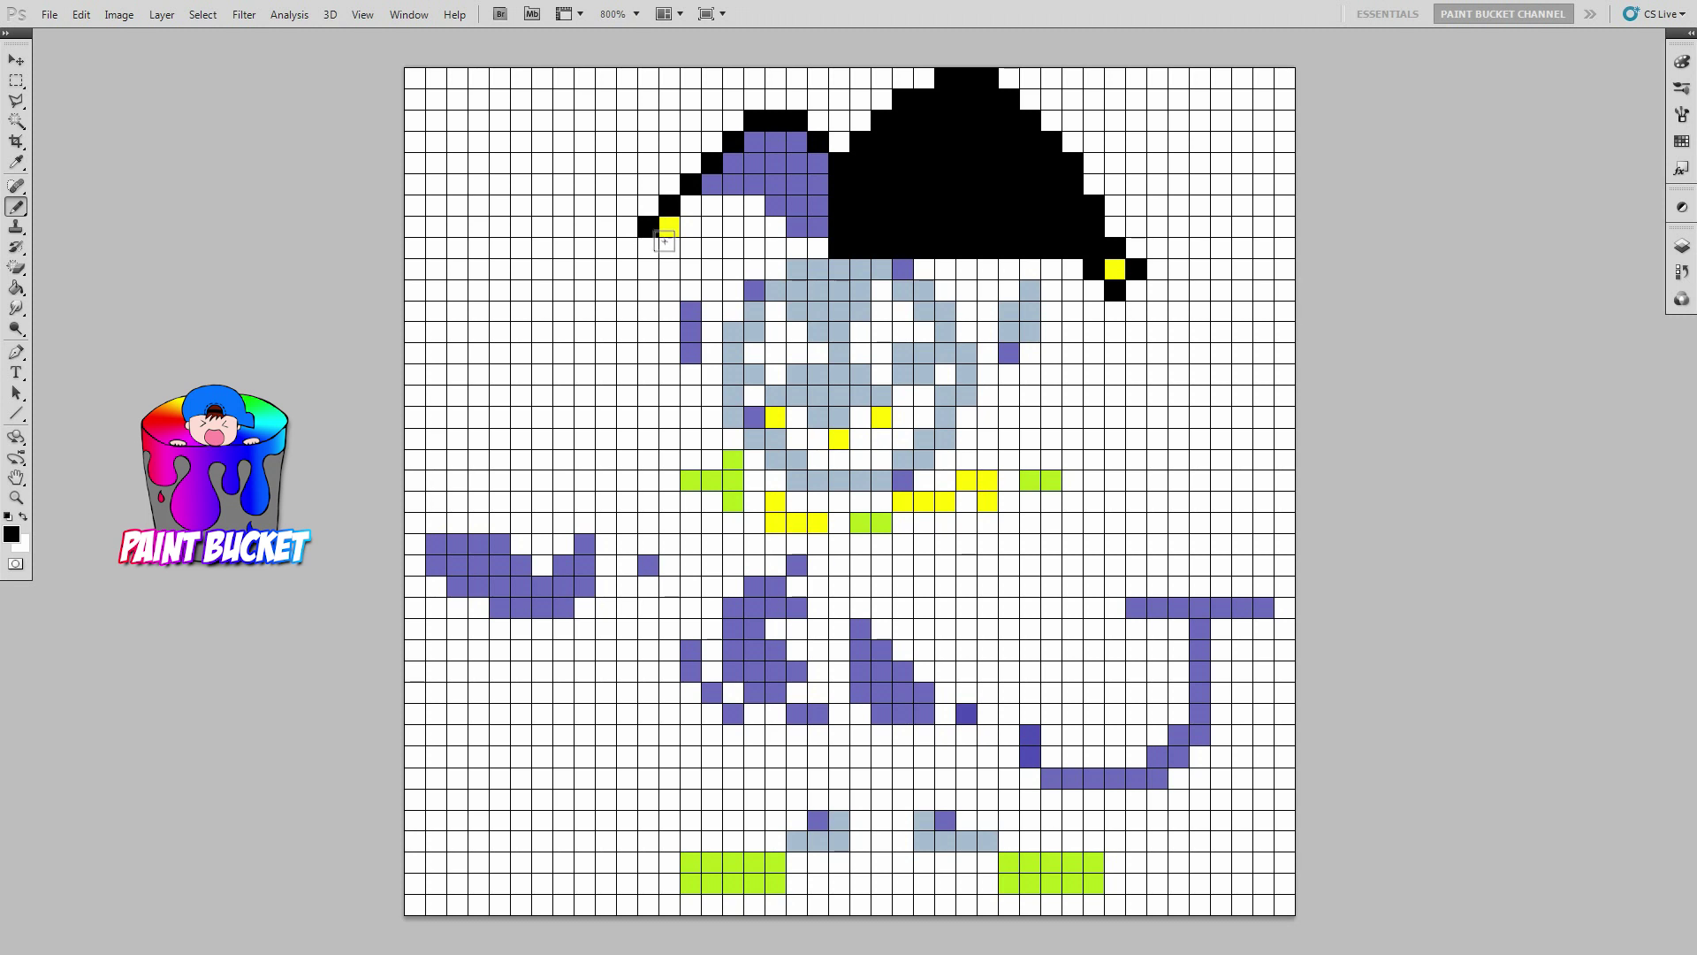
- Outline the underside of the purple hat lobe in black, from the left bell to the base of the hat
click(691, 227)
click(691, 206)
click(755, 205)
click(776, 226)
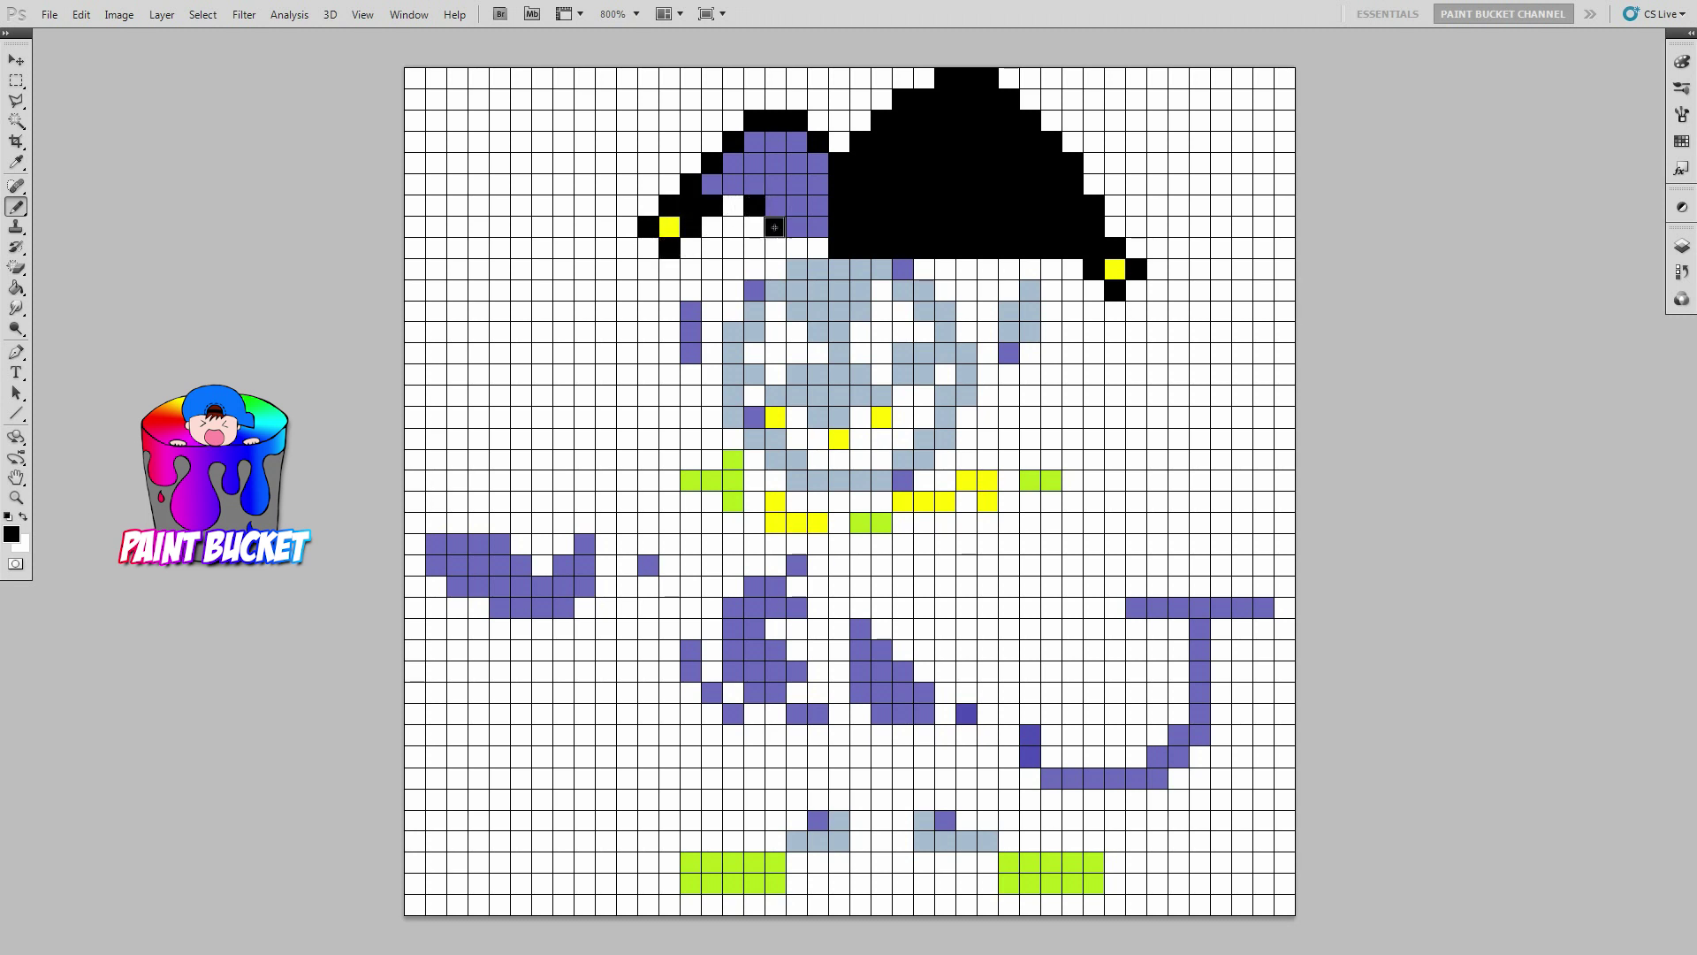
drag(776, 248, 820, 249)
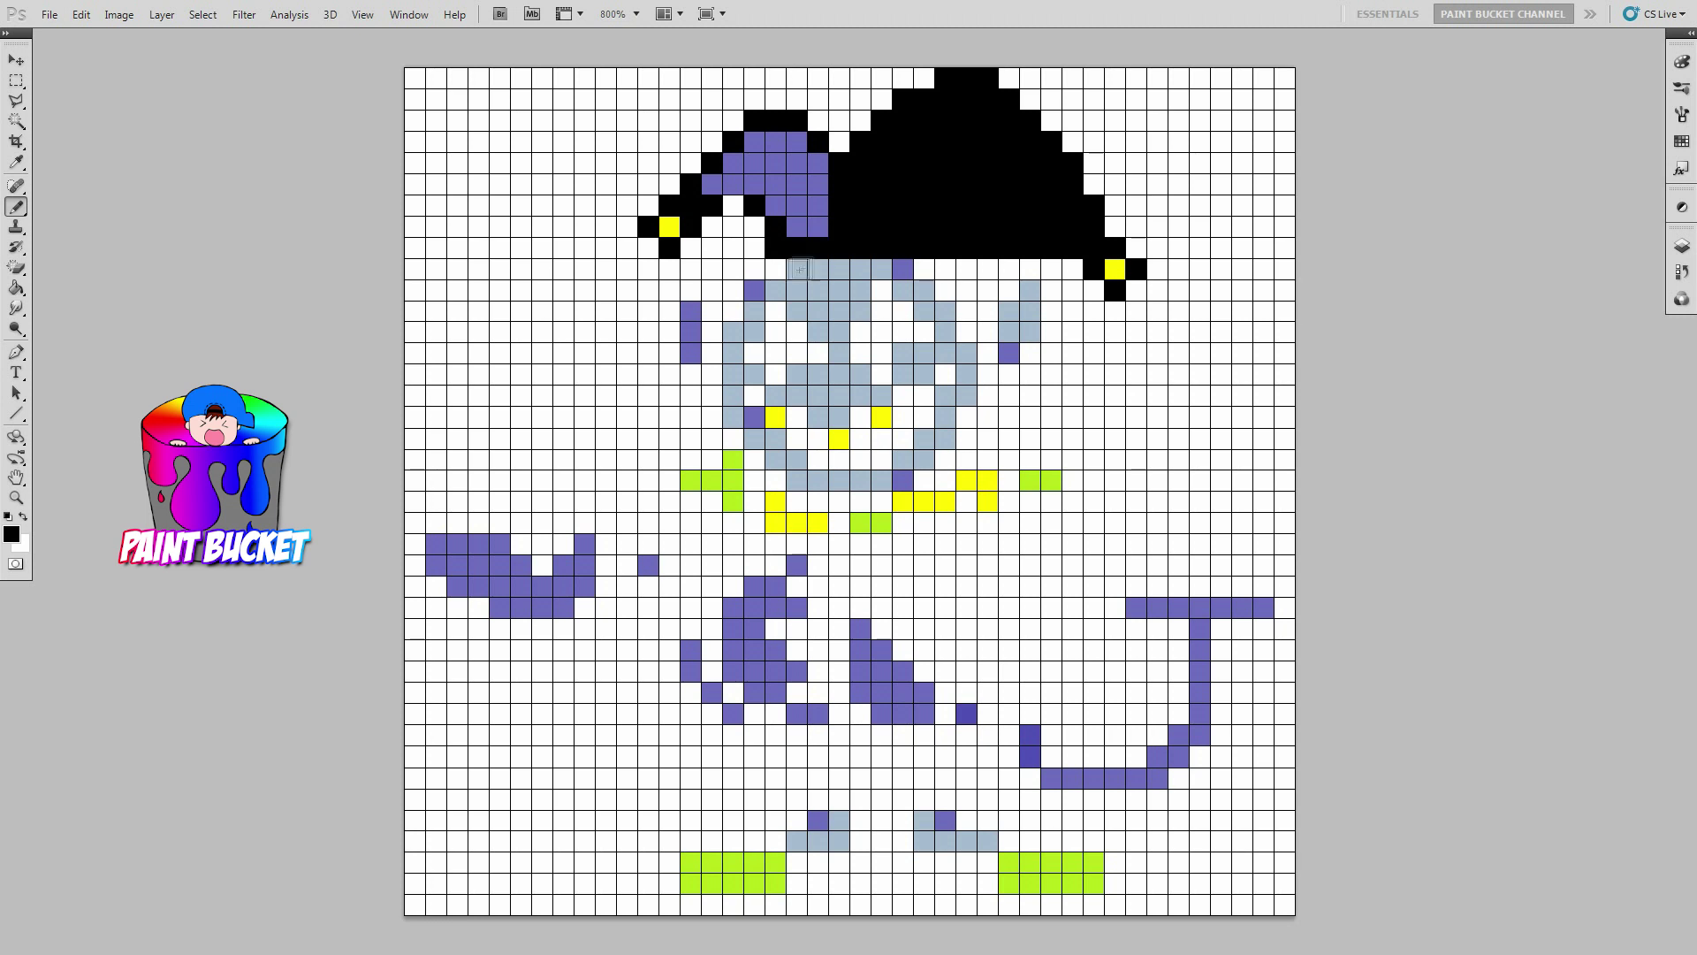
- Paint a stepped black outline from the hat's base down the left side of the face
click(777, 267)
click(755, 270)
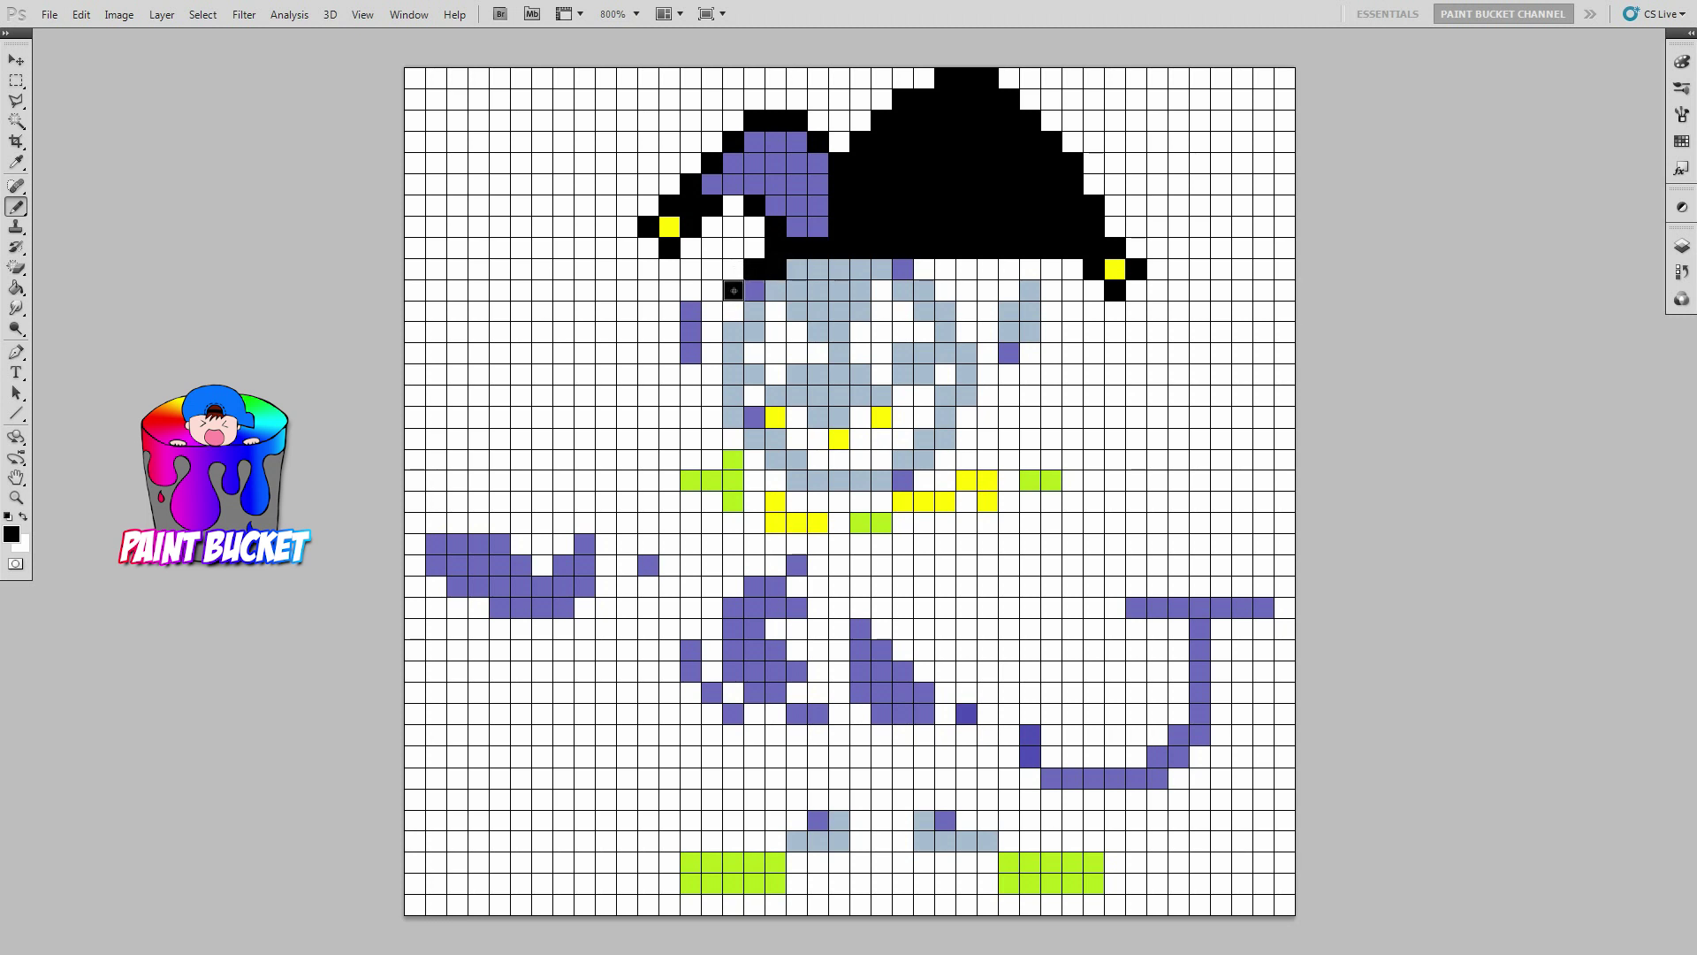
click(733, 310)
drag(713, 331, 717, 404)
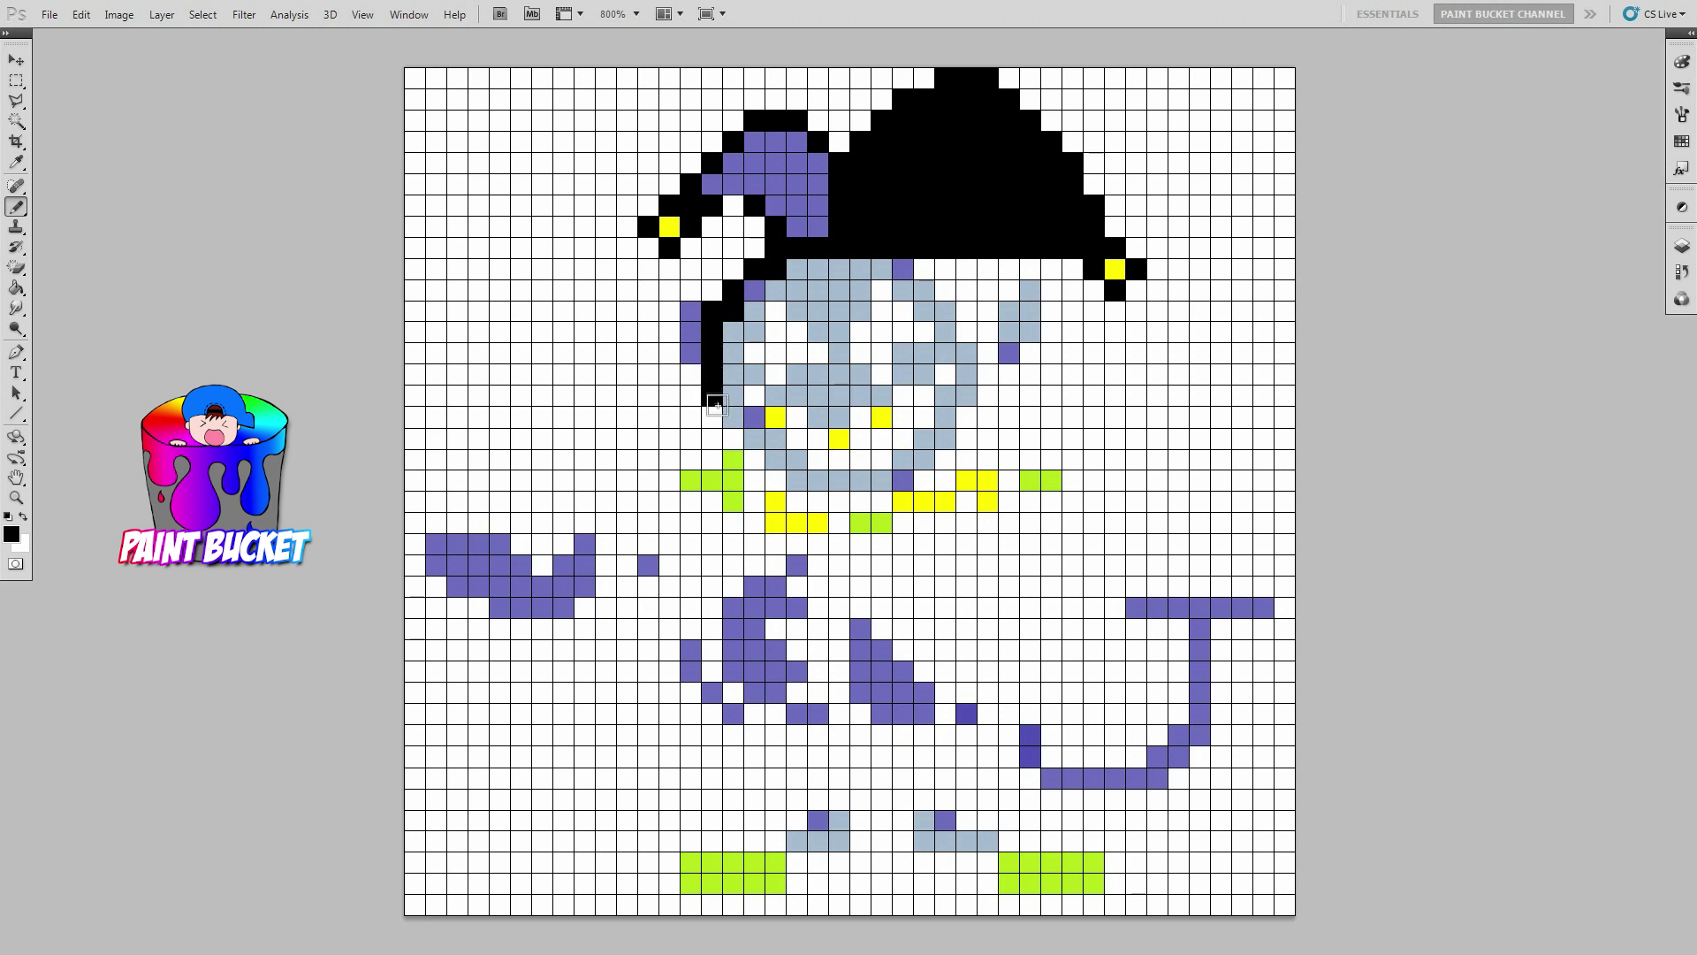
- Outline the two-part purple strip left of the face in black along its top, outer side and bottom
click(690, 290)
click(669, 290)
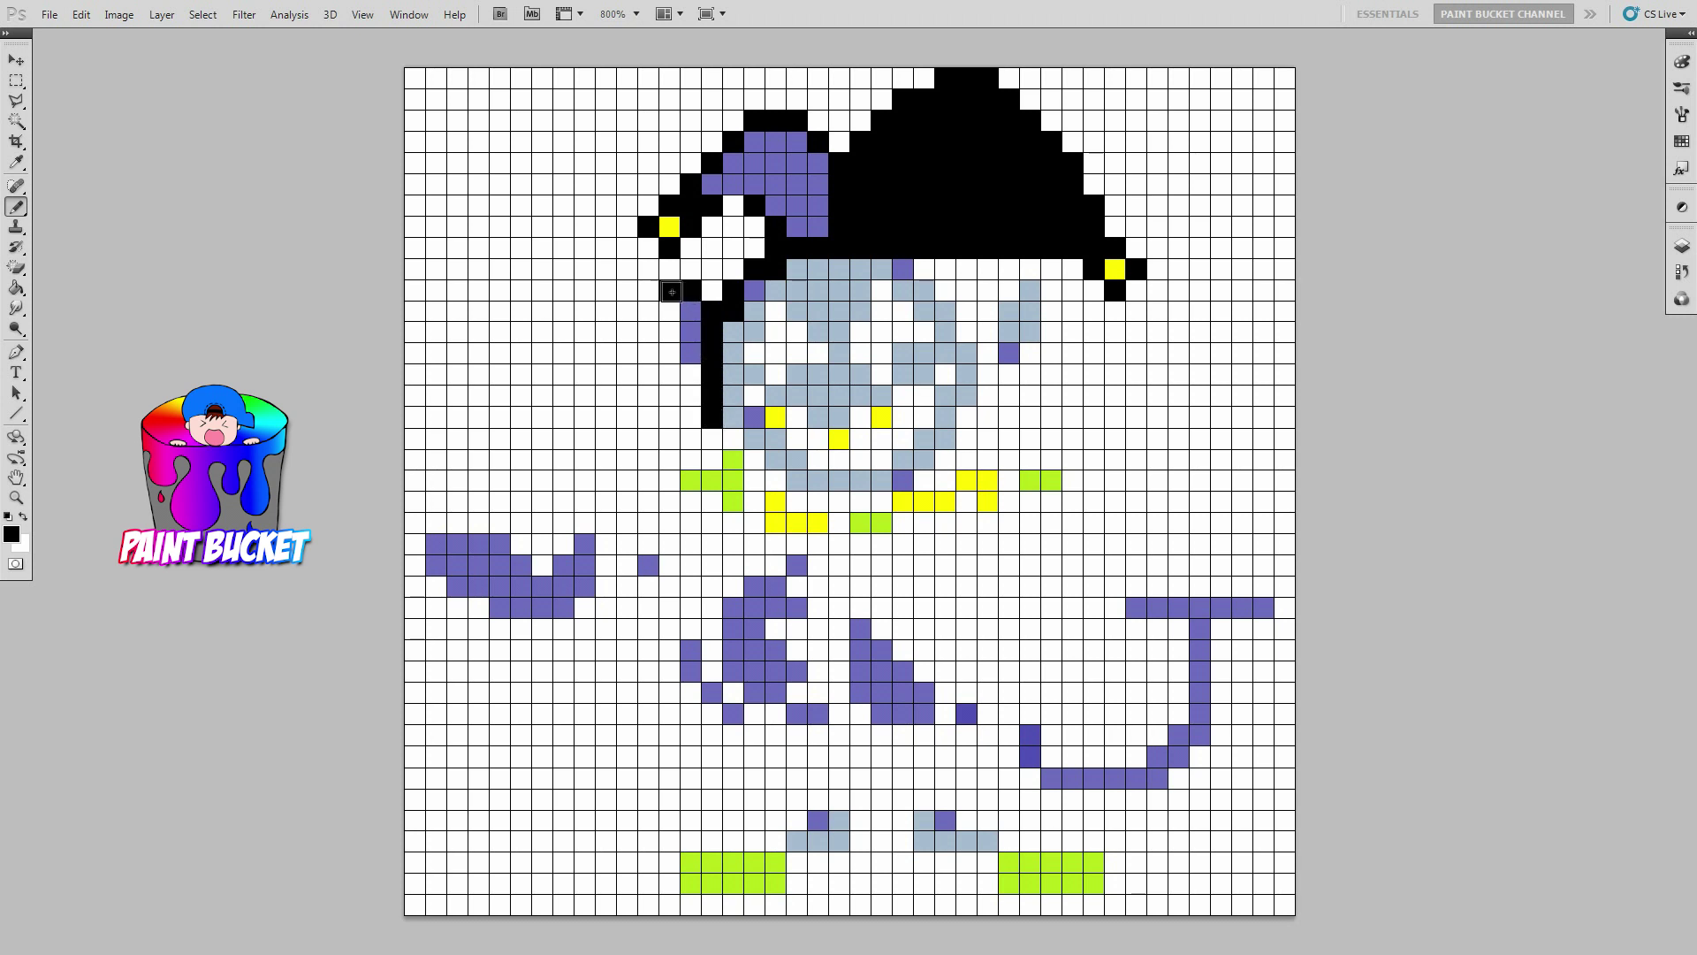
drag(670, 313, 670, 355)
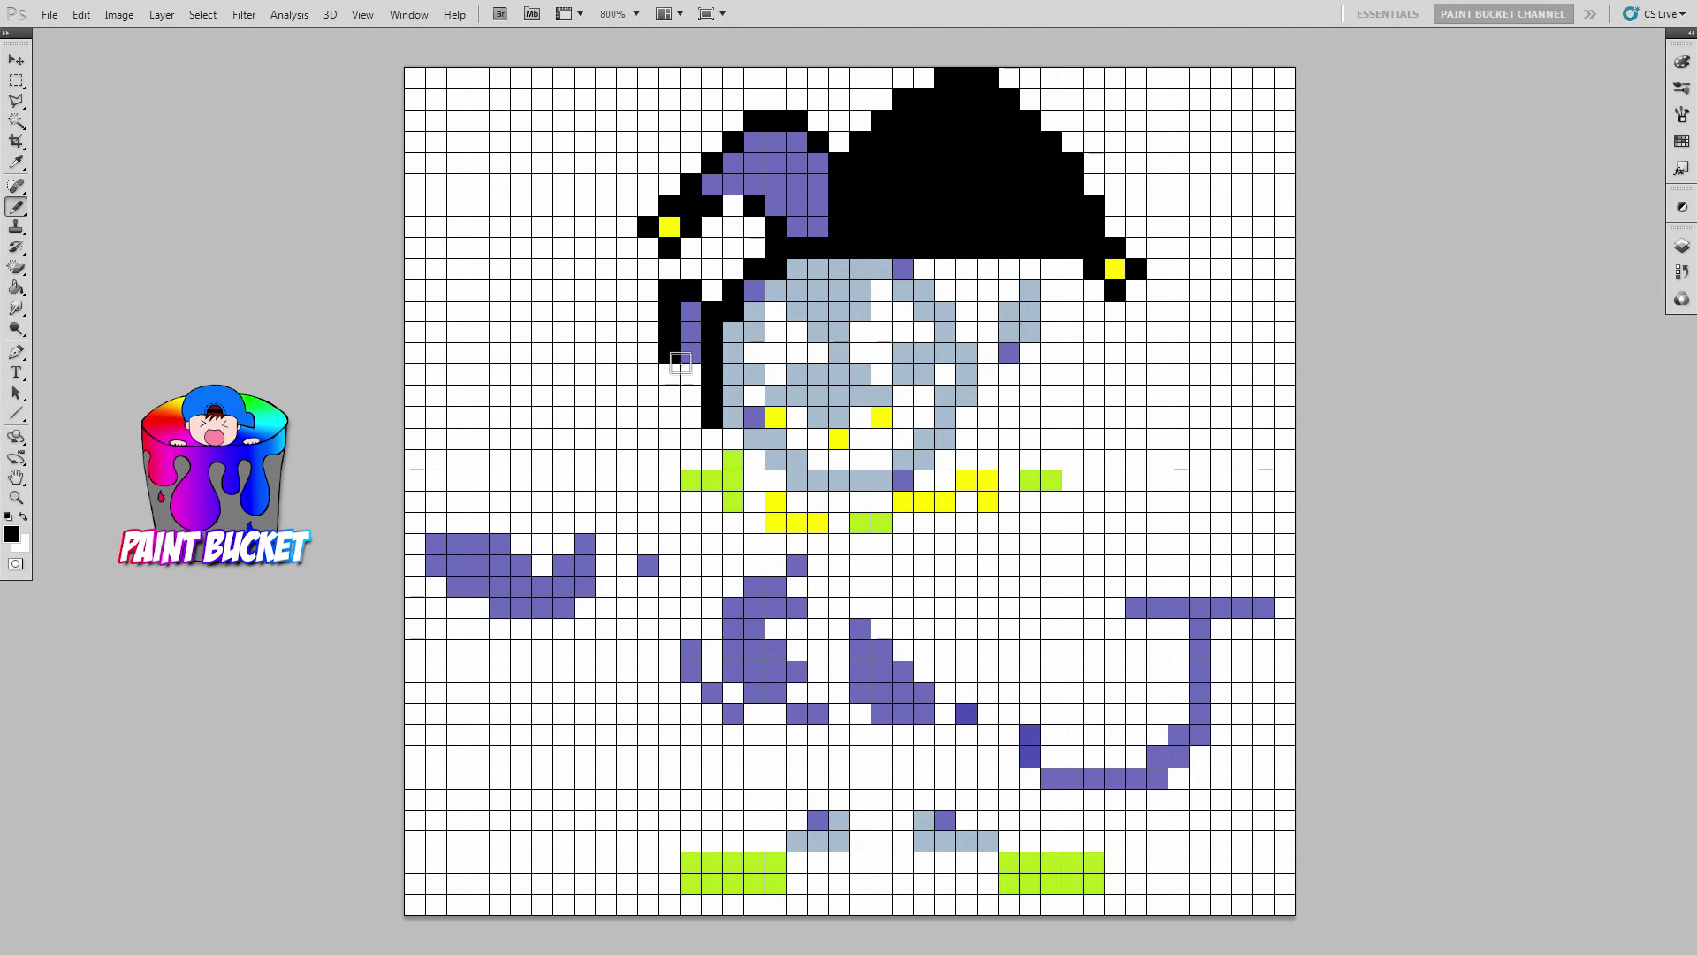
click(690, 374)
- Paint the black jaw and chin outline beneath the face, including one pixel between the yellow and lime green collar parts
click(734, 437)
click(754, 458)
click(754, 480)
click(775, 481)
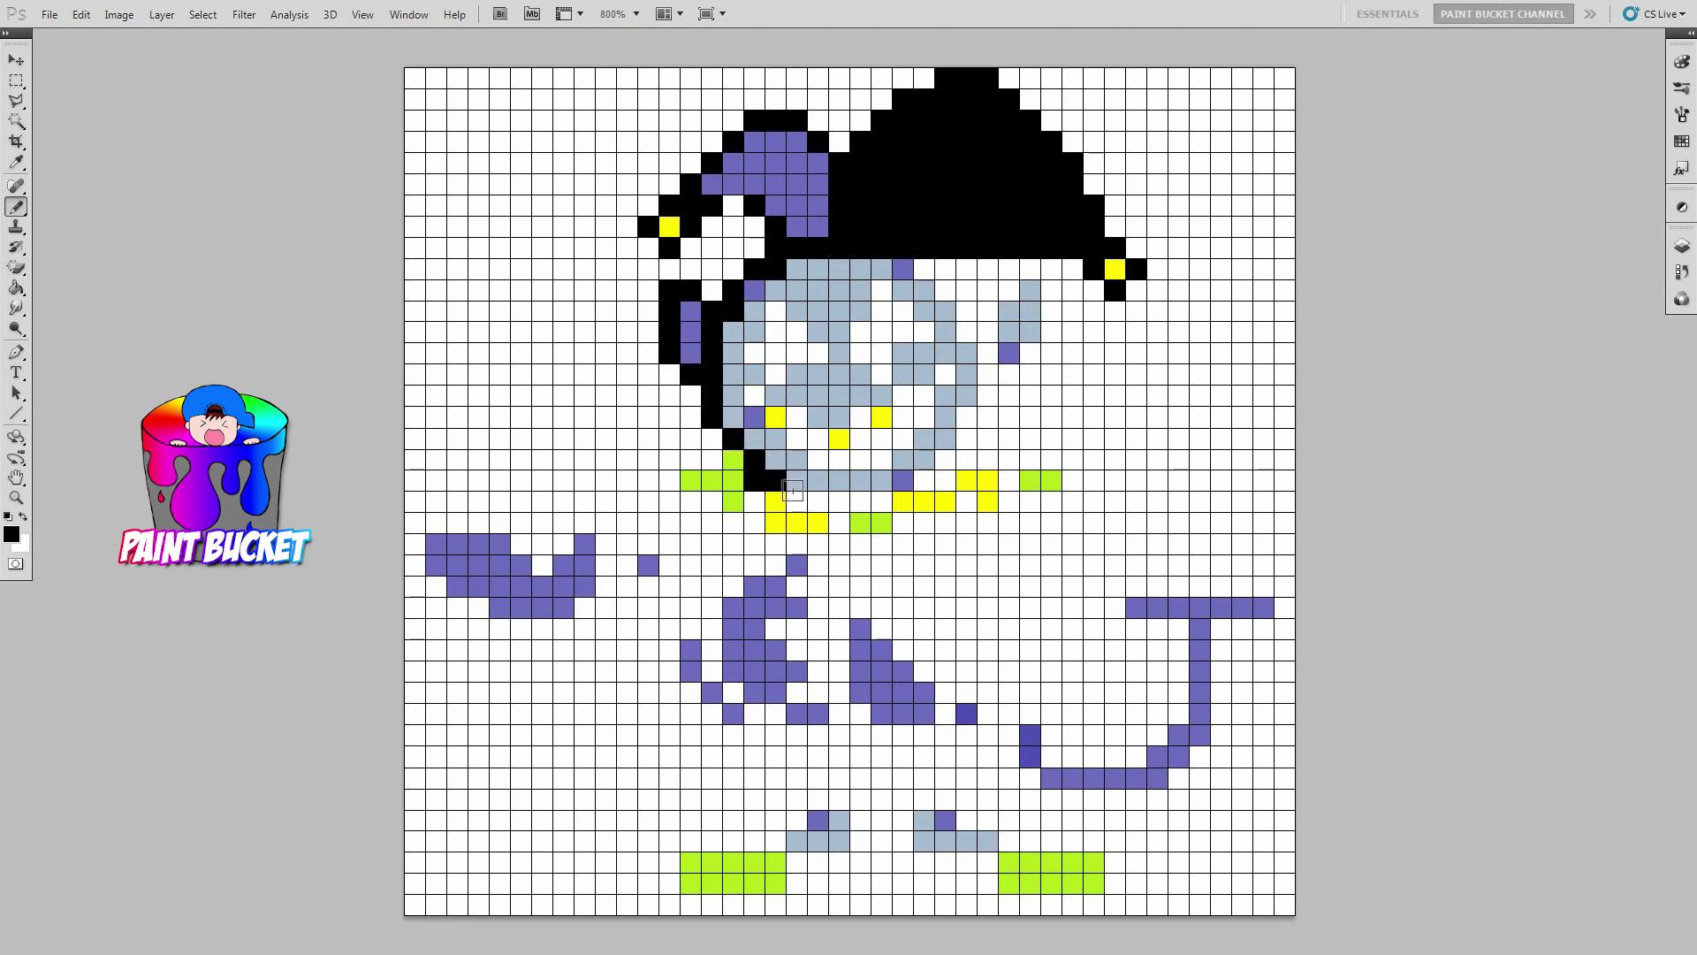
click(818, 501)
click(842, 519)
click(882, 501)
click(925, 480)
- Paint the area between the face and right ear black, outline the ear, and fill the eyes and mouth with black
mouse_move(942, 482)
mouse_down()
mouse_move(1051, 461)
mouse_move(965, 439)
mouse_move(965, 416)
mouse_move(1026, 403)
mouse_move(988, 399)
mouse_move(986, 374)
mouse_move(1025, 378)
mouse_move(1031, 356)
mouse_move(996, 361)
mouse_move(987, 333)
mouse_move(965, 334)
mouse_move(968, 312)
mouse_move(1011, 291)
mouse_move(947, 291)
mouse_move(924, 269)
mouse_move(1054, 301)
mouse_up()
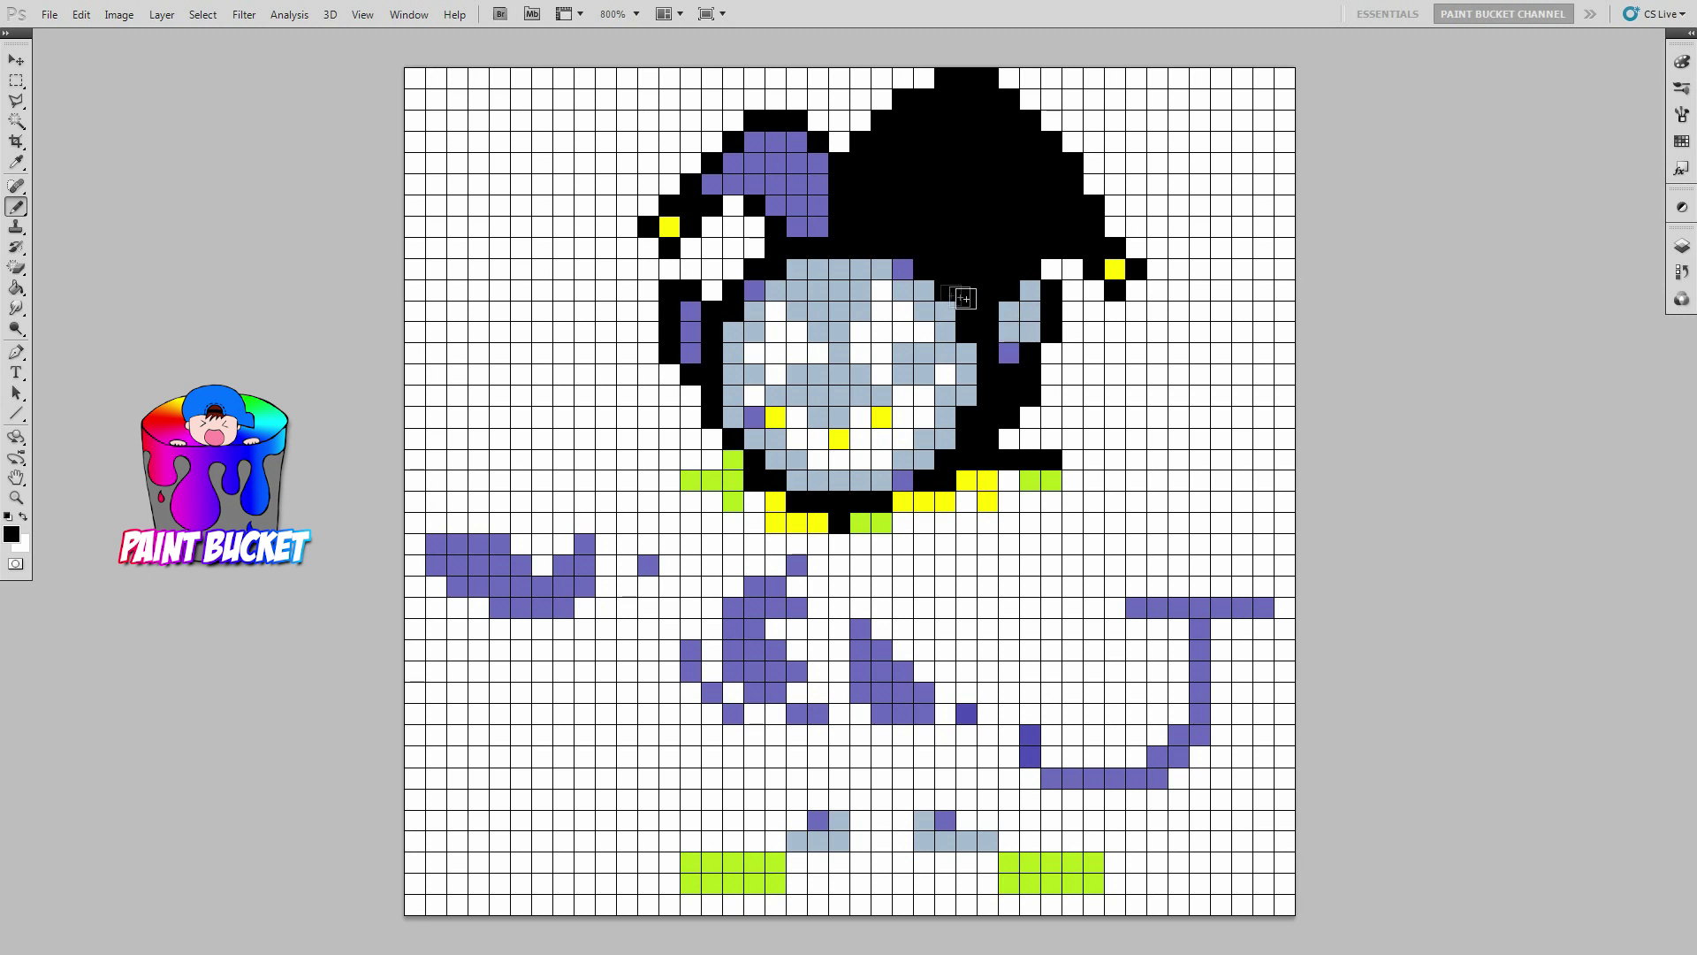
mouse_move(884, 295)
mouse_down()
mouse_move(923, 333)
mouse_move(862, 335)
mouse_move(880, 373)
mouse_move(778, 309)
mouse_move(778, 331)
mouse_move(820, 352)
mouse_move(755, 356)
mouse_move(774, 373)
mouse_move(756, 396)
mouse_move(827, 464)
mouse_move(863, 452)
mouse_move(860, 417)
mouse_move(882, 459)
mouse_move(903, 454)
mouse_move(903, 395)
mouse_move(944, 386)
mouse_up()
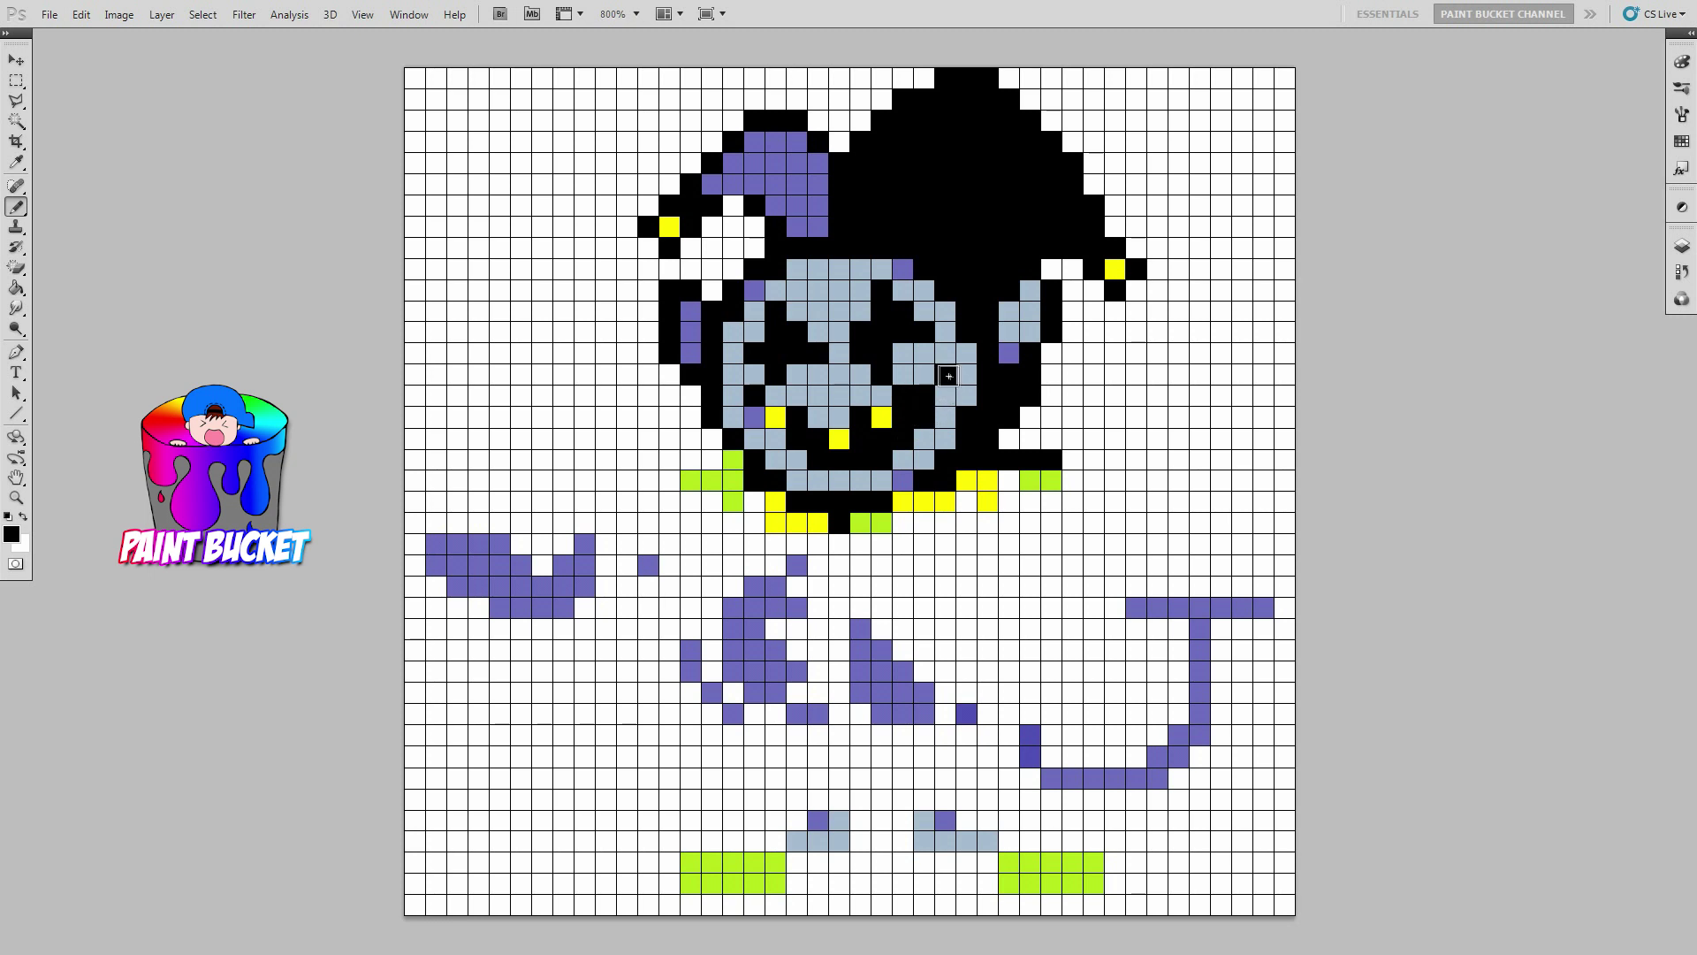
- Outline the yellow and lime green collar in black on both sides and along its underside
mouse_move(1073, 485)
mouse_down()
mouse_move(968, 503)
mouse_move(1008, 522)
mouse_move(902, 524)
mouse_up()
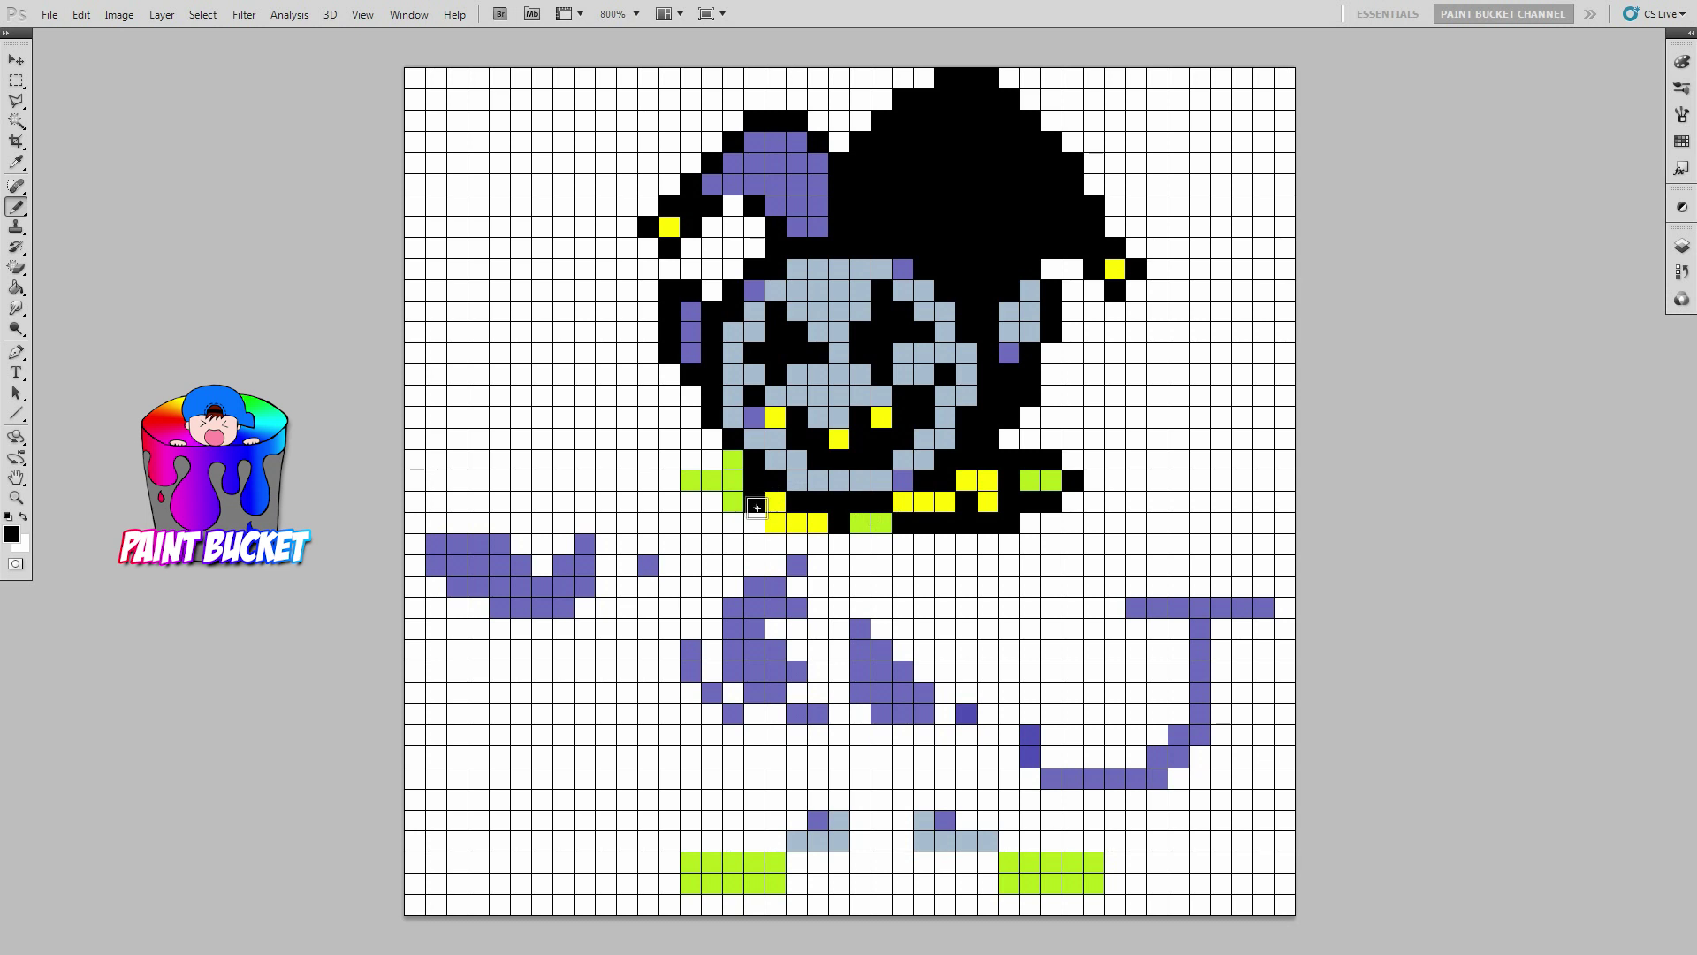
mouse_move(755, 522)
mouse_down()
mouse_move(653, 524)
mouse_move(713, 502)
mouse_move(674, 491)
mouse_move(681, 477)
mouse_up()
click(712, 460)
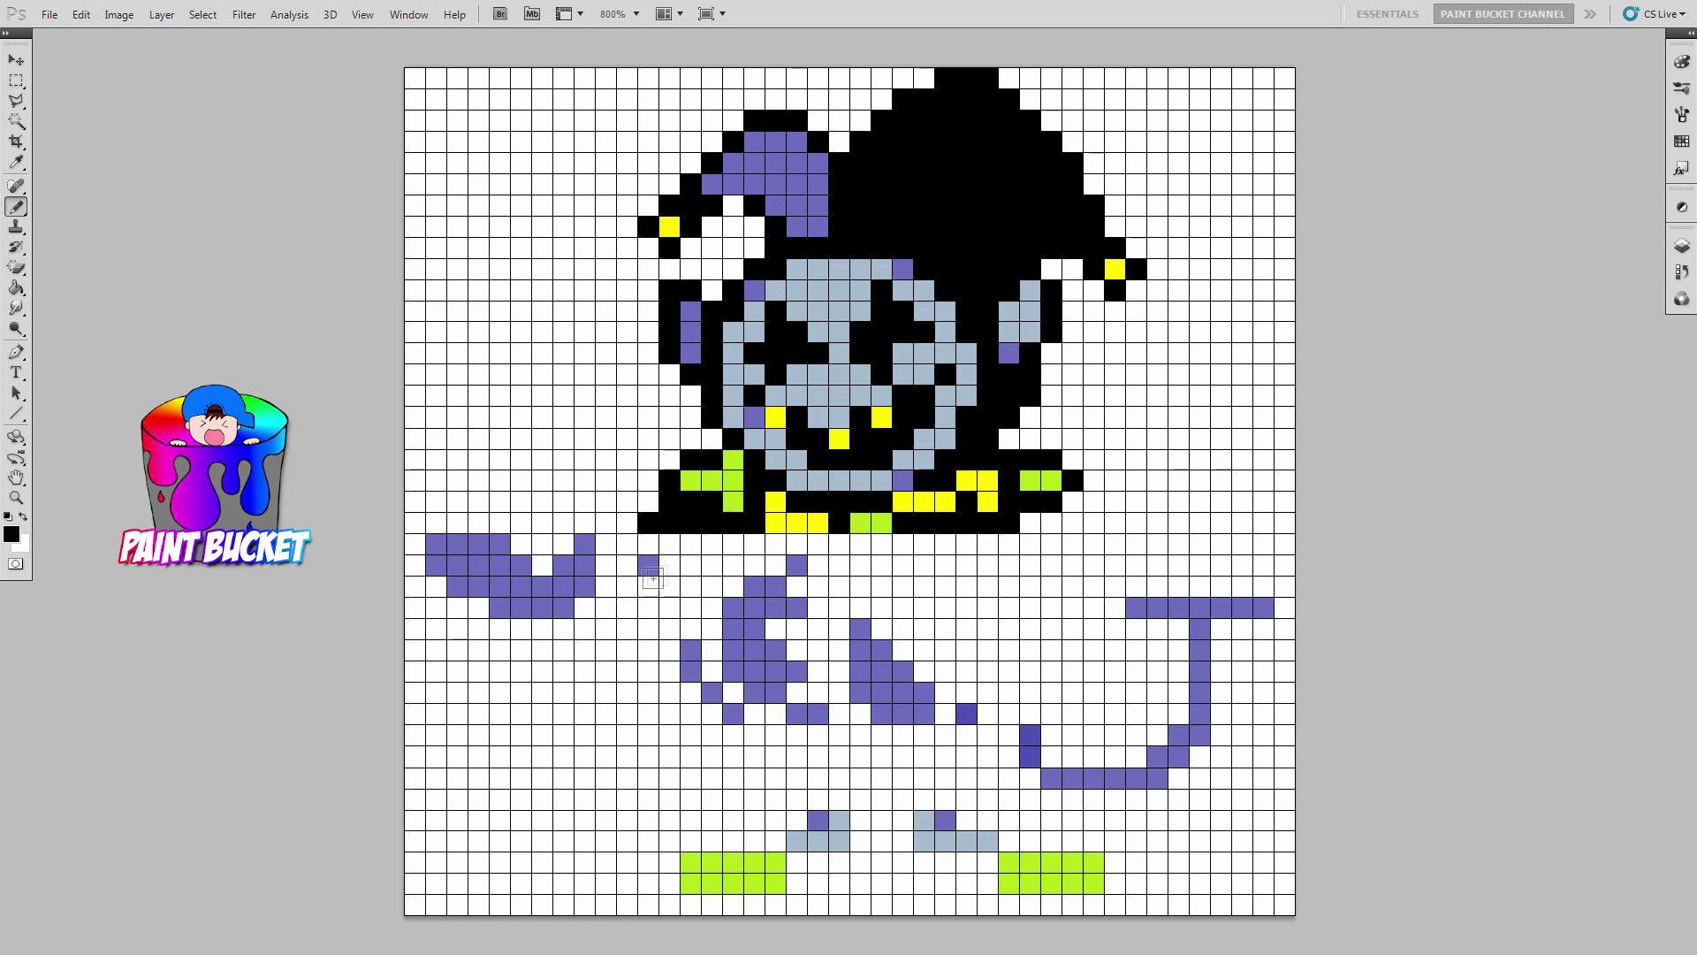
- Outline the purple hand in black and paint the black arm joining it to the body, leaving the purple pixels visible
mouse_move(606, 570)
mouse_down()
mouse_move(603, 521)
mouse_move(583, 524)
mouse_move(529, 554)
mouse_up()
click(498, 523)
mouse_move(463, 527)
mouse_down()
mouse_move(422, 525)
mouse_move(413, 543)
mouse_move(438, 588)
mouse_move(500, 629)
mouse_move(563, 633)
mouse_up()
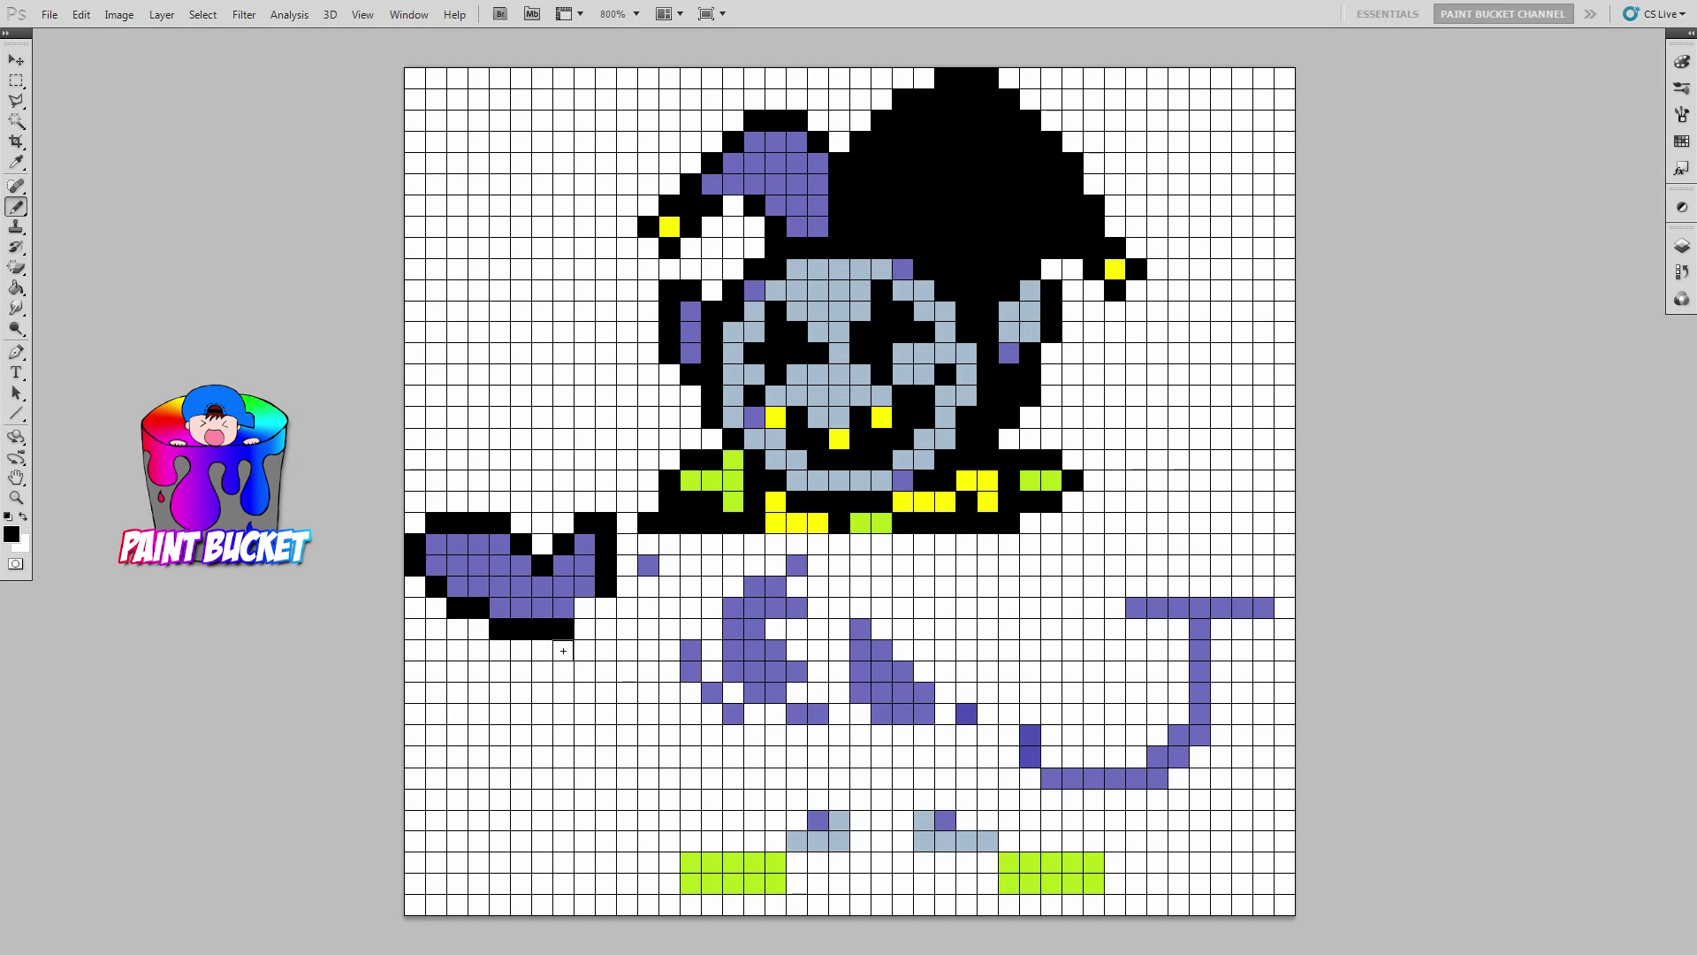
mouse_move(598, 652)
mouse_down()
mouse_move(648, 669)
mouse_move(627, 652)
mouse_move(669, 653)
mouse_move(734, 693)
mouse_move(714, 676)
mouse_move(712, 631)
mouse_move(583, 632)
mouse_move(584, 608)
mouse_move(704, 615)
mouse_move(732, 587)
mouse_move(648, 587)
mouse_move(762, 570)
mouse_up()
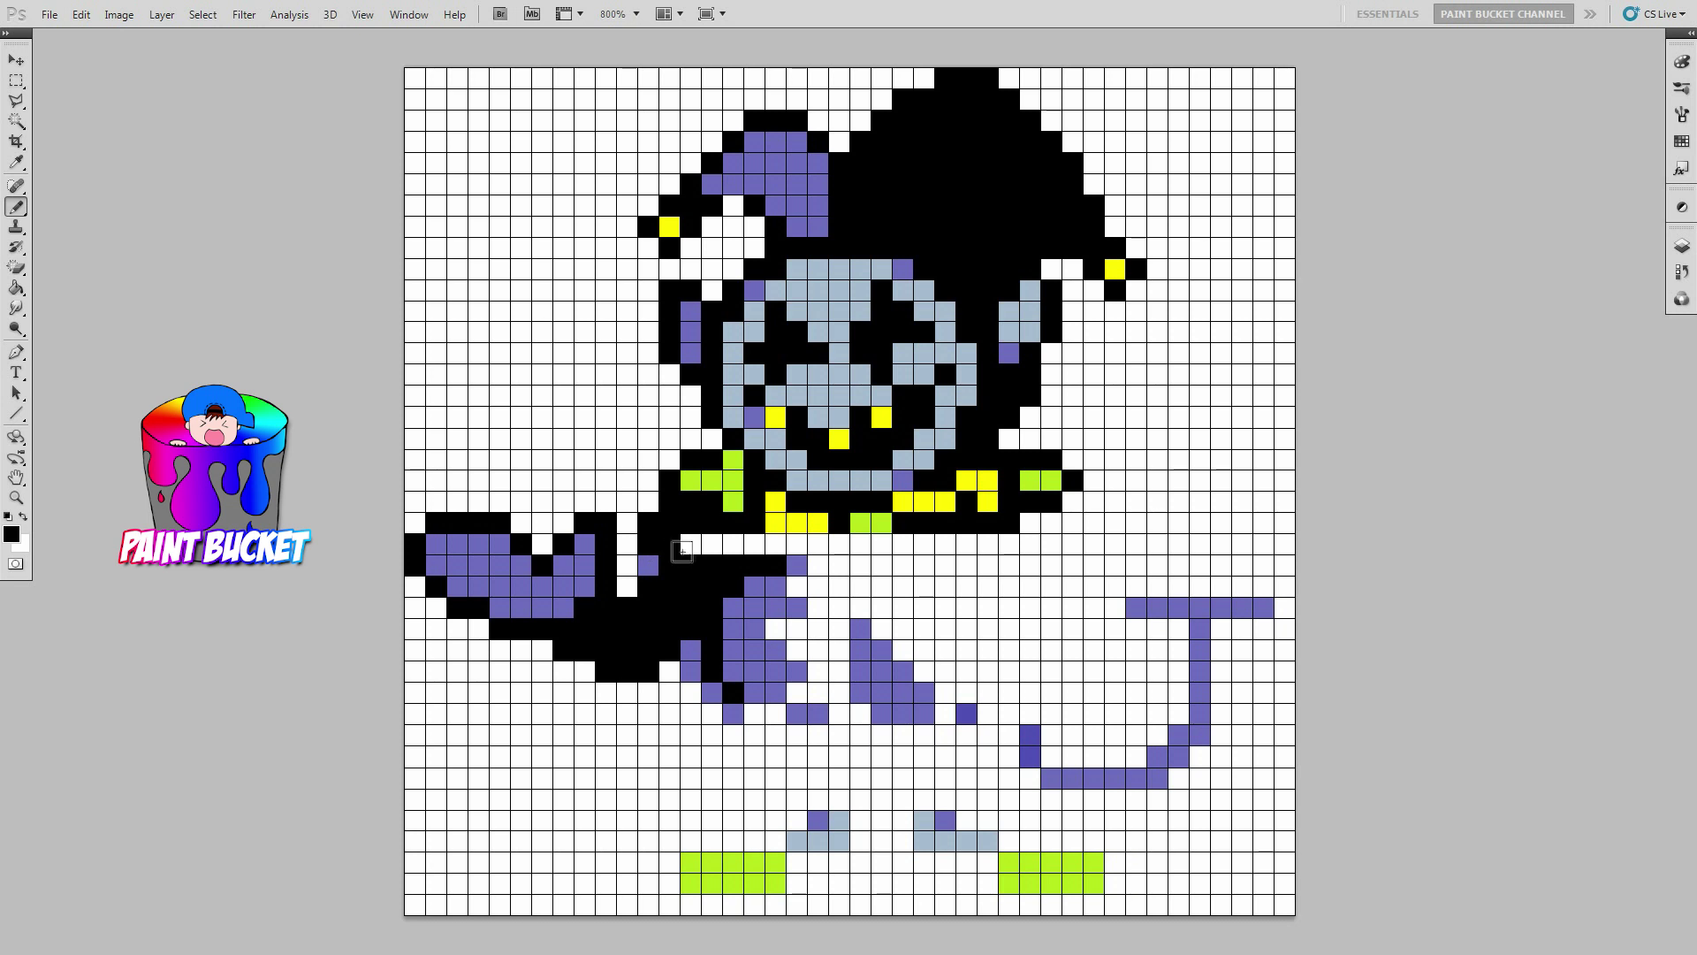
- Fill the torso and widening robe with black beneath the collar, working around the purple patches
mouse_move(693, 547)
mouse_down()
mouse_move(1032, 548)
mouse_move(1014, 575)
mouse_move(881, 570)
mouse_up()
click(866, 570)
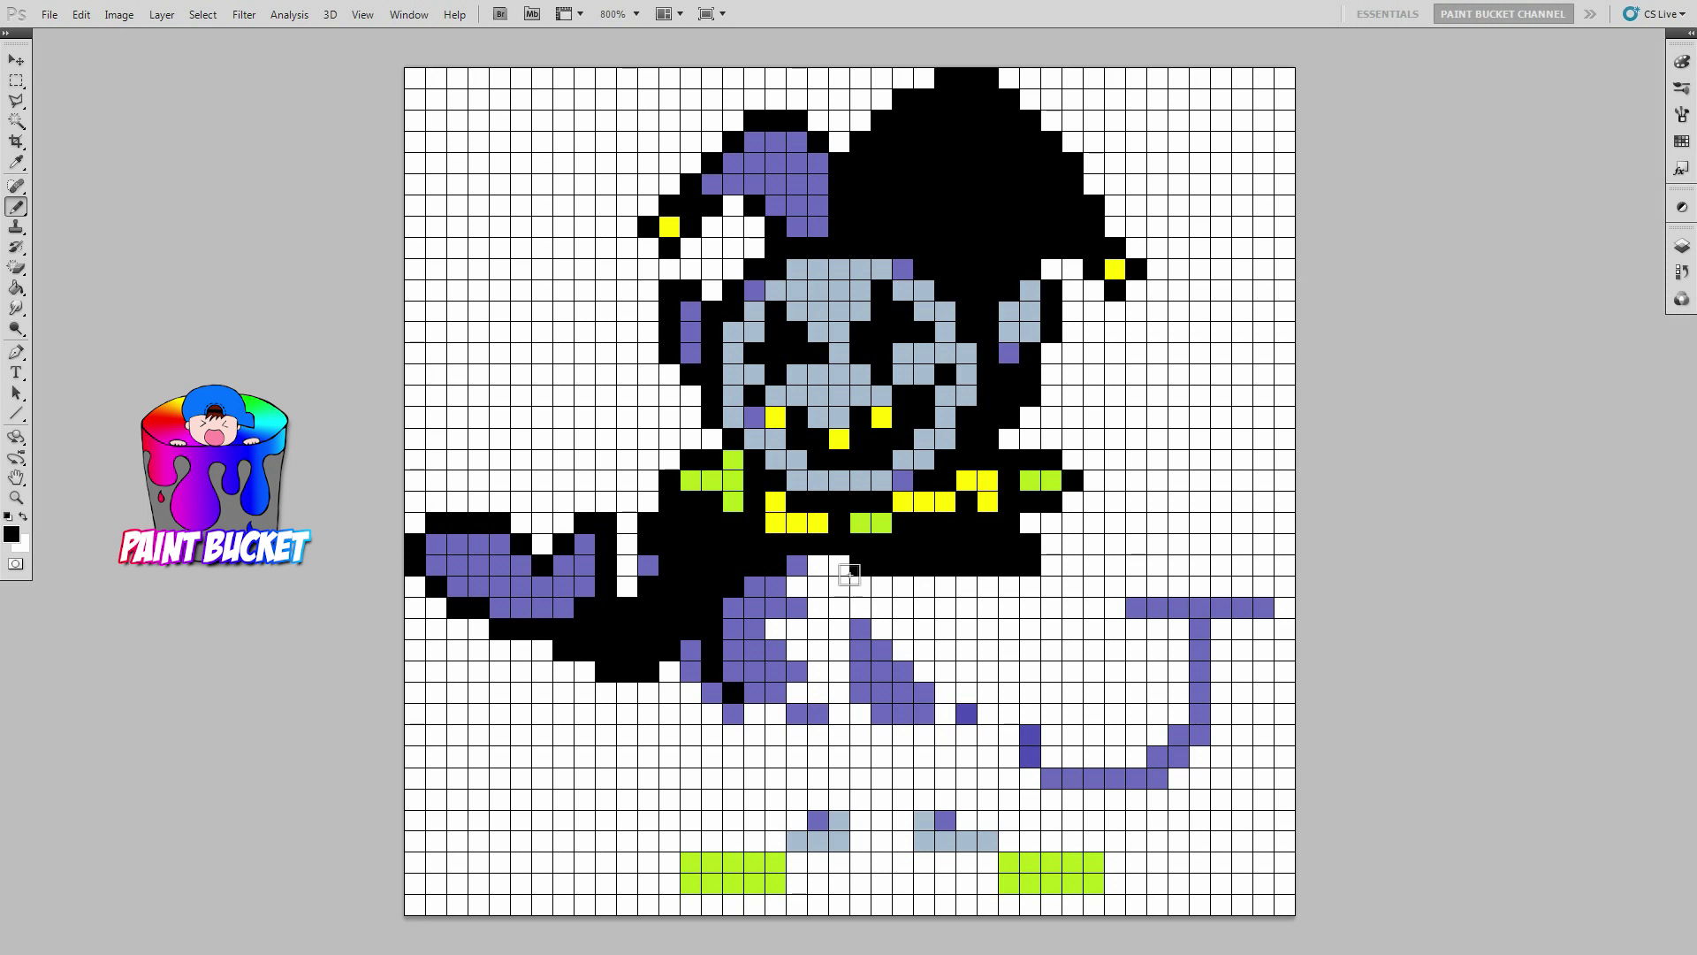
mouse_move(818, 566)
mouse_down()
mouse_move(802, 588)
mouse_move(1057, 589)
mouse_move(1051, 610)
mouse_move(851, 610)
mouse_move(778, 632)
mouse_move(1061, 635)
mouse_move(1059, 649)
mouse_move(897, 654)
mouse_up()
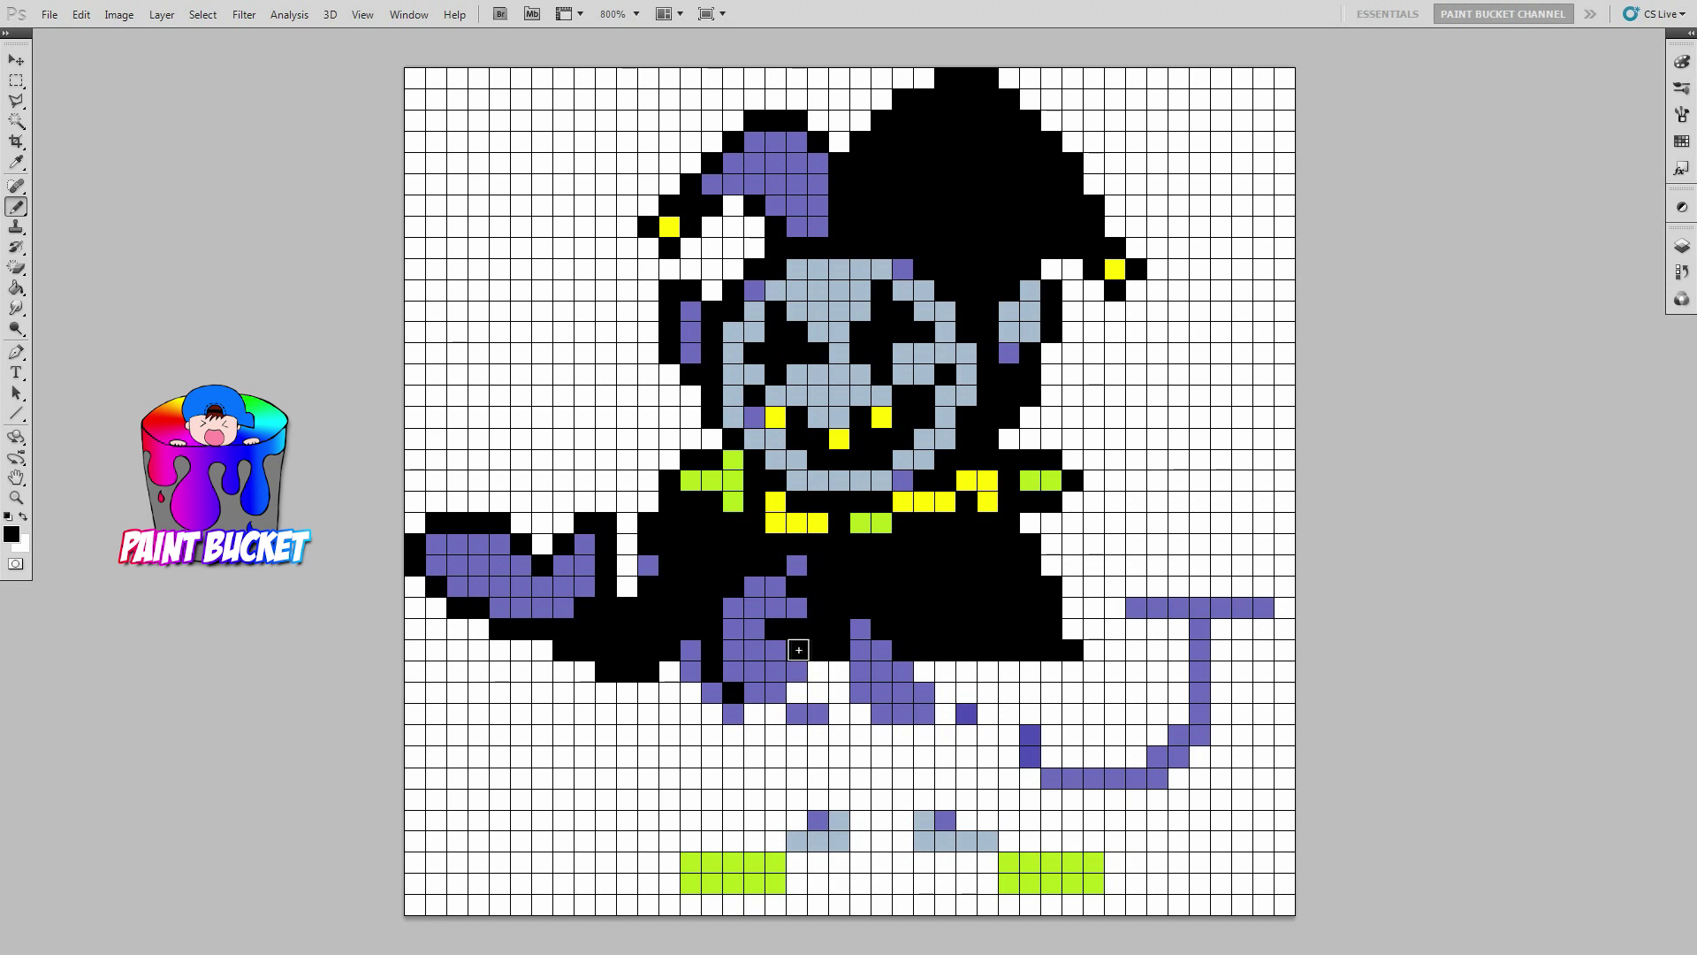
click(920, 674)
mouse_move(959, 677)
mouse_down()
mouse_move(1072, 673)
mouse_move(1095, 692)
mouse_move(946, 697)
mouse_up()
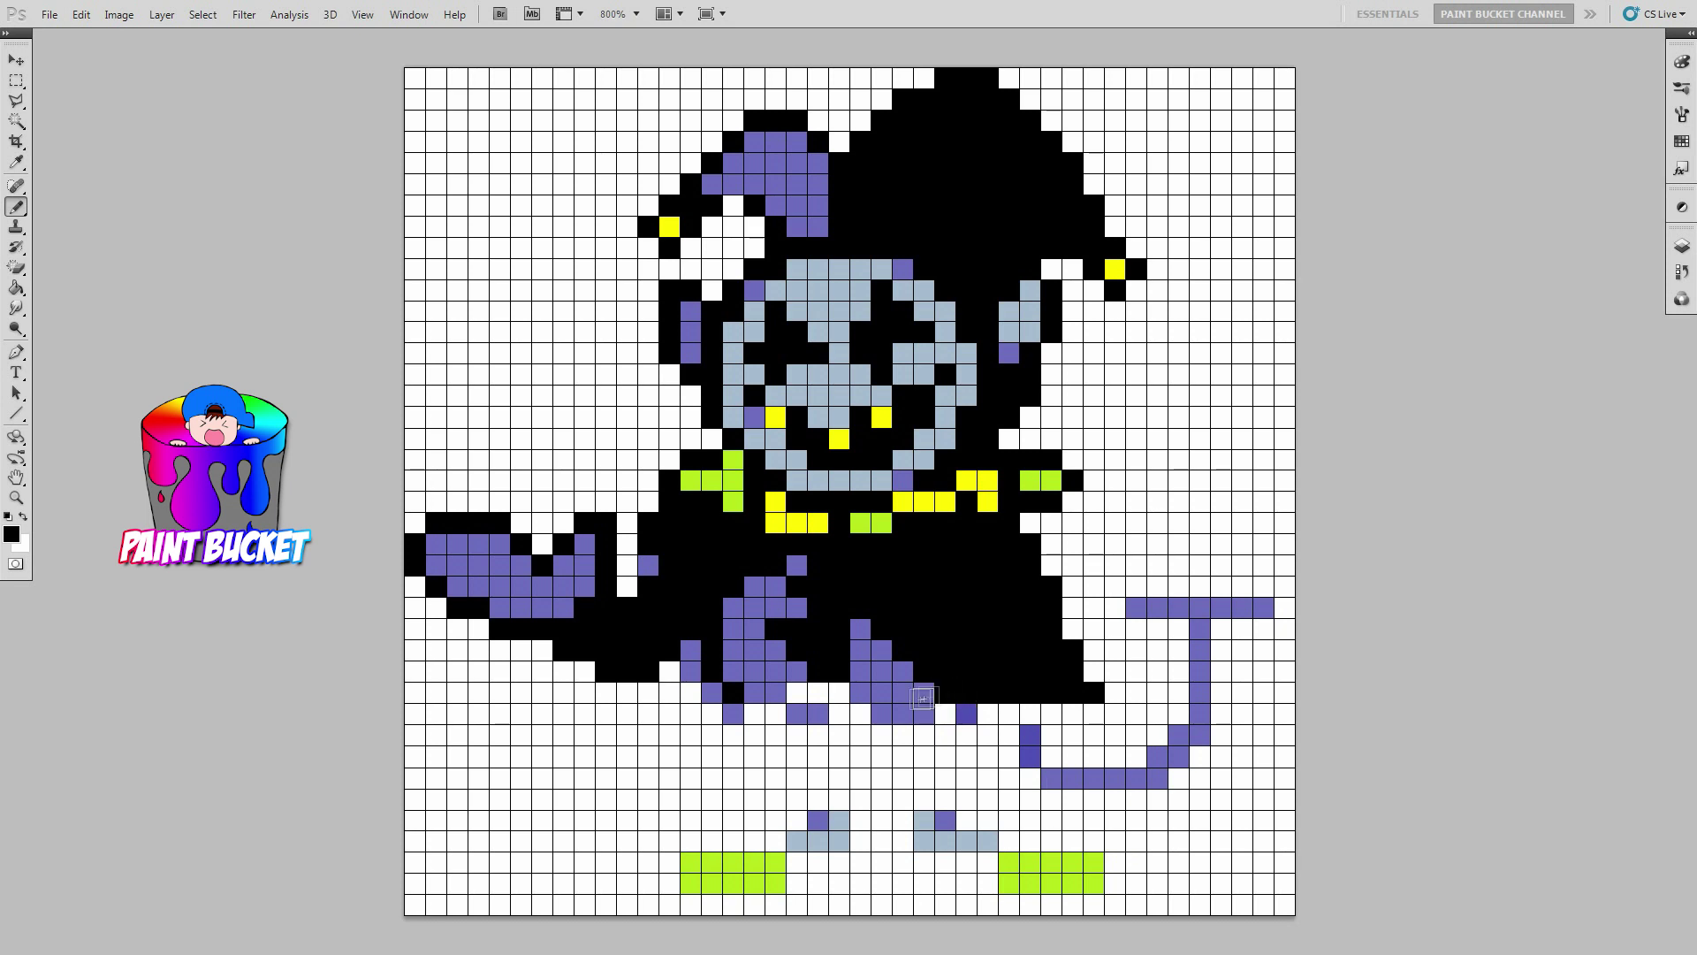
mouse_move(817, 692)
mouse_down()
mouse_move(779, 696)
mouse_move(776, 714)
mouse_up()
click(839, 713)
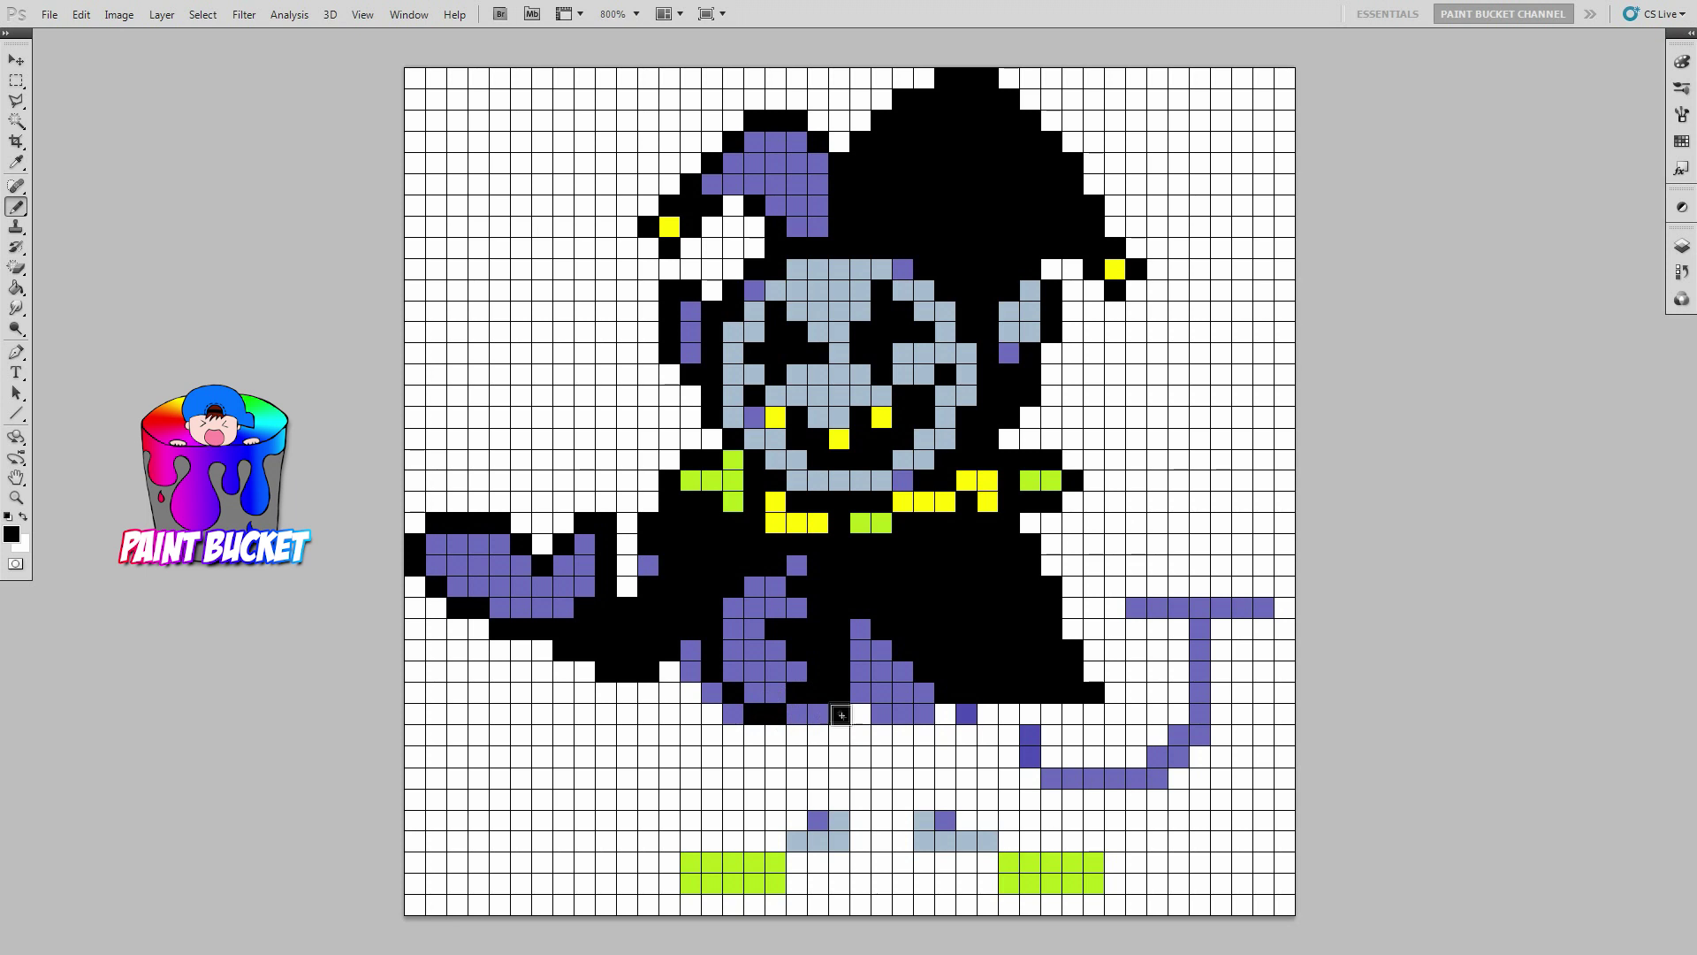
- Paint the robe's black hem out to its right corner and fill the legs with black down to the feet
click(860, 716)
click(945, 715)
click(988, 716)
click(1008, 715)
click(1030, 716)
drag(1042, 718, 1114, 716)
click(1113, 715)
click(1072, 736)
click(1051, 736)
mouse_move(1012, 738)
mouse_down()
mouse_move(756, 737)
mouse_move(758, 758)
mouse_move(1025, 768)
mouse_move(982, 790)
mouse_move(778, 778)
mouse_move(803, 802)
mouse_move(972, 799)
mouse_up()
click(968, 780)
click(971, 825)
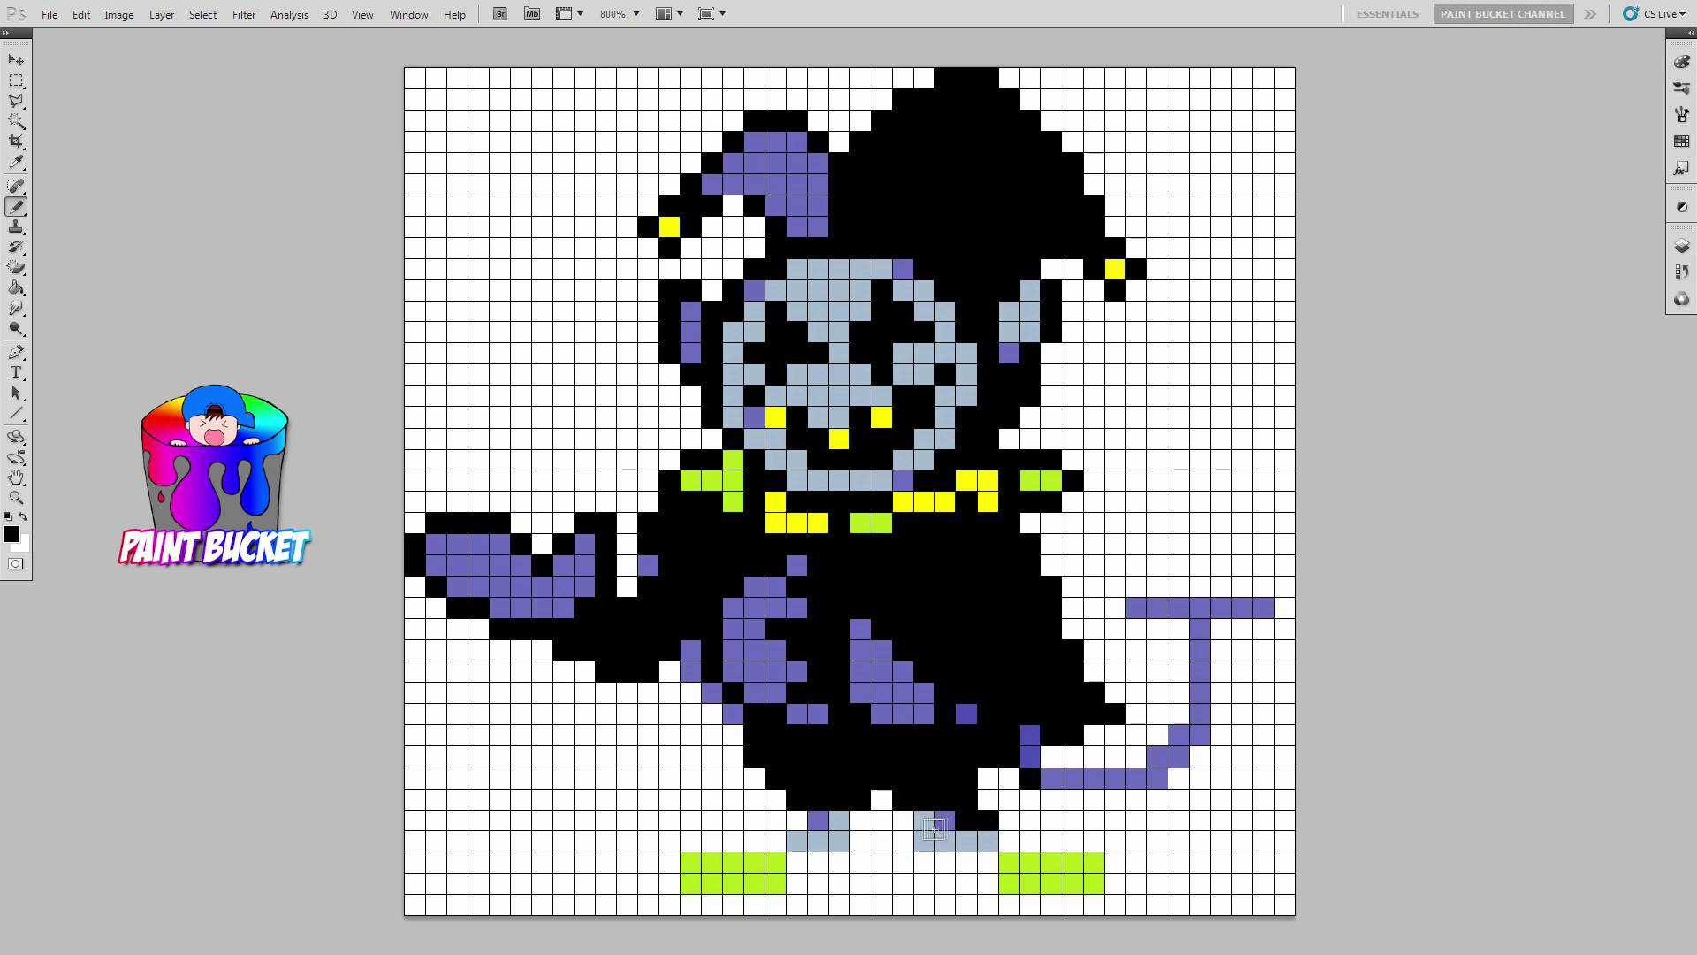
- Outline both feet and the lime green shoe blocks in black, leaving a white gap between the two shoes
drag(904, 821, 904, 842)
click(1012, 843)
mouse_move(1029, 841)
mouse_down()
mouse_move(1099, 842)
mouse_move(1117, 887)
mouse_move(1011, 913)
mouse_move(968, 906)
mouse_move(987, 884)
mouse_move(905, 888)
mouse_move(906, 865)
mouse_move(971, 868)
mouse_up()
click(1114, 859)
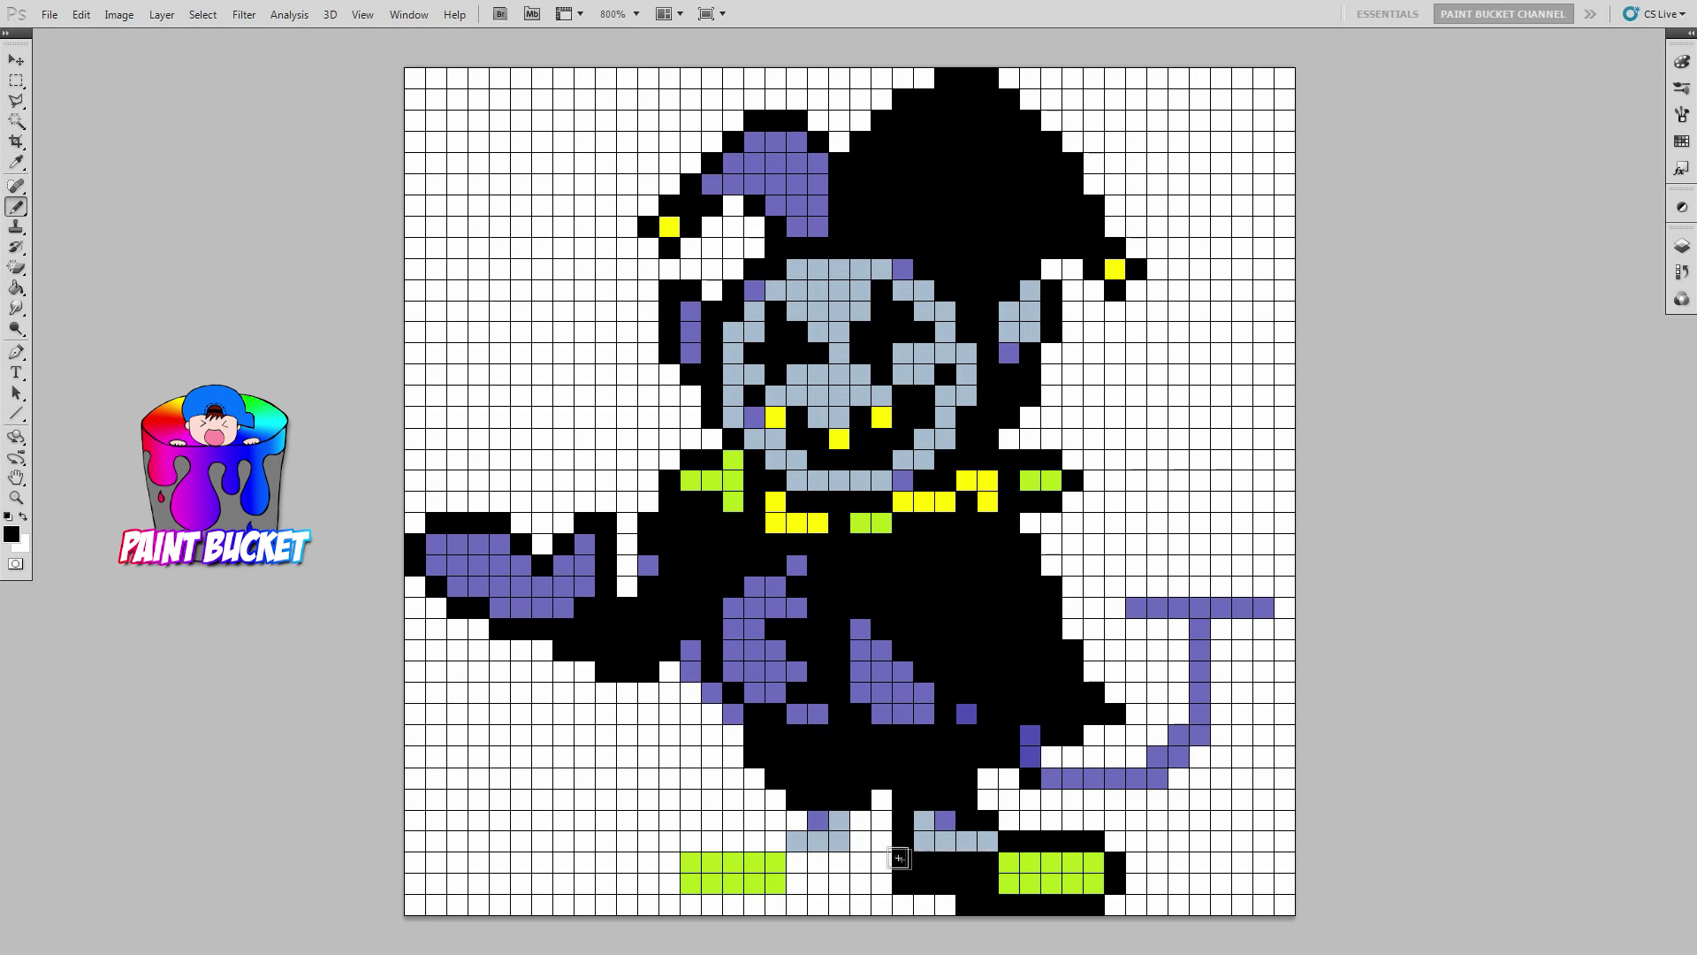
mouse_move(800, 827)
mouse_down()
mouse_move(681, 847)
mouse_move(670, 904)
mouse_move(773, 909)
mouse_move(800, 886)
mouse_move(861, 882)
mouse_move(860, 864)
mouse_move(798, 865)
mouse_move(859, 842)
mouse_up()
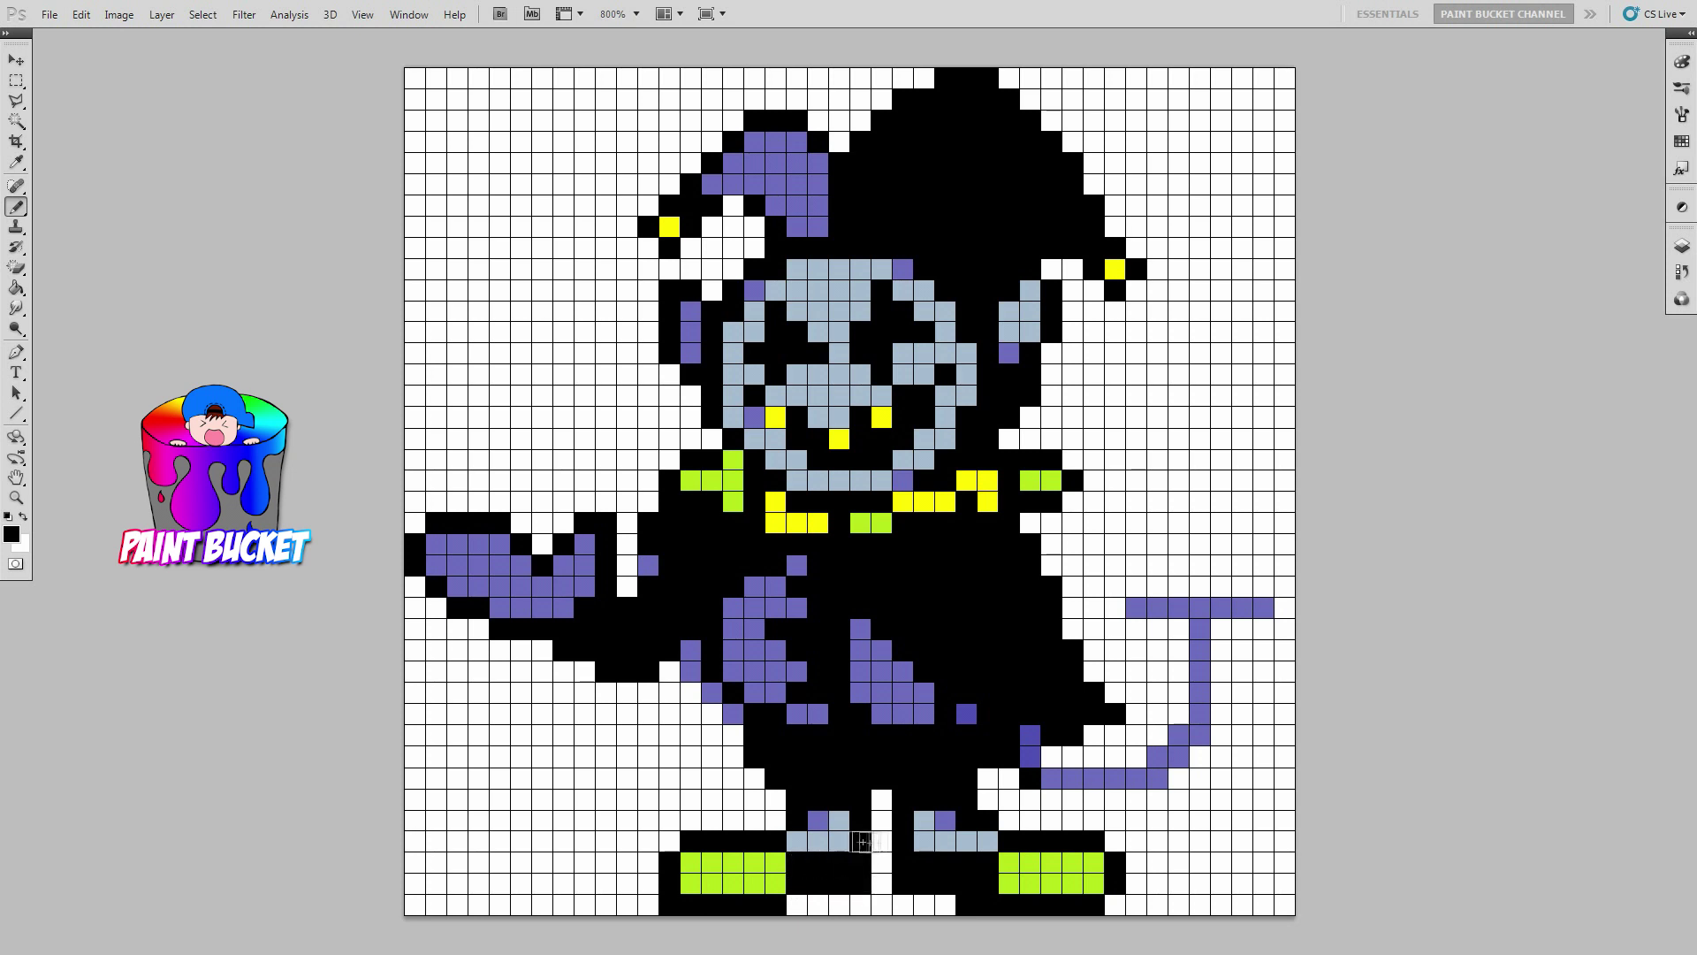
- Outline the curved purple tail and the horizontal bar at its upper end in black
mouse_move(1051, 800)
mouse_down()
mouse_move(1163, 800)
mouse_move(1220, 741)
mouse_move(1221, 629)
mouse_move(1283, 633)
mouse_move(1284, 608)
mouse_move(1229, 588)
mouse_move(1114, 597)
mouse_move(1133, 629)
mouse_move(1179, 636)
mouse_move(1180, 705)
mouse_move(1119, 761)
mouse_move(1051, 757)
mouse_up()
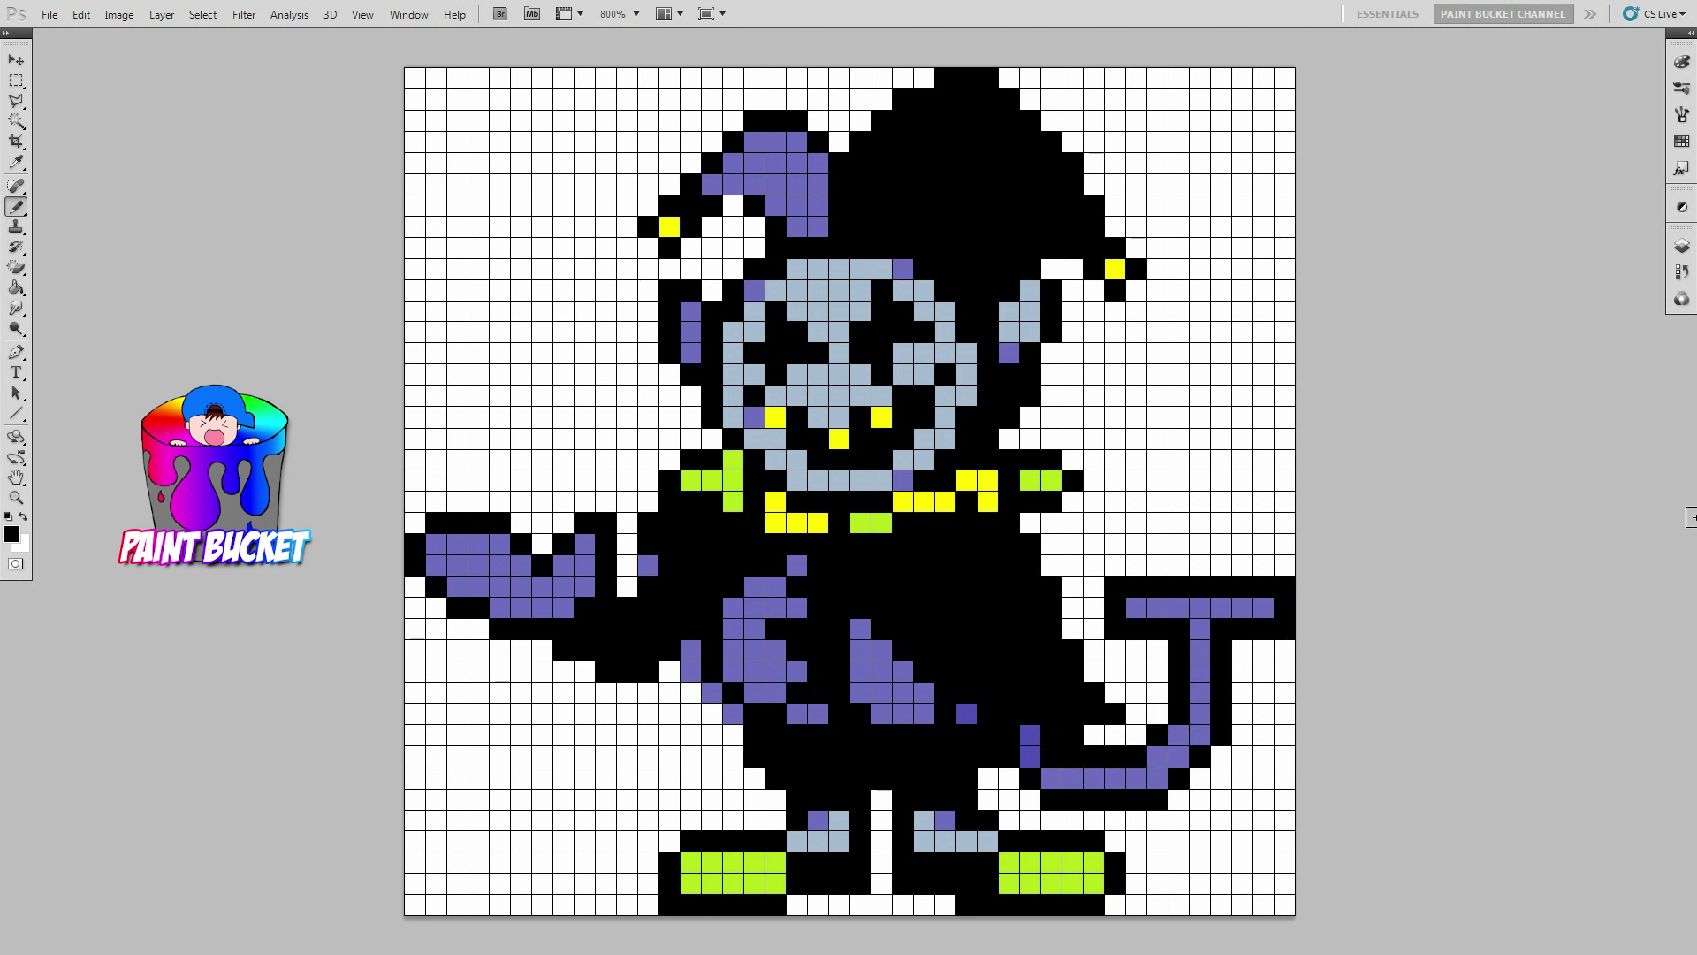